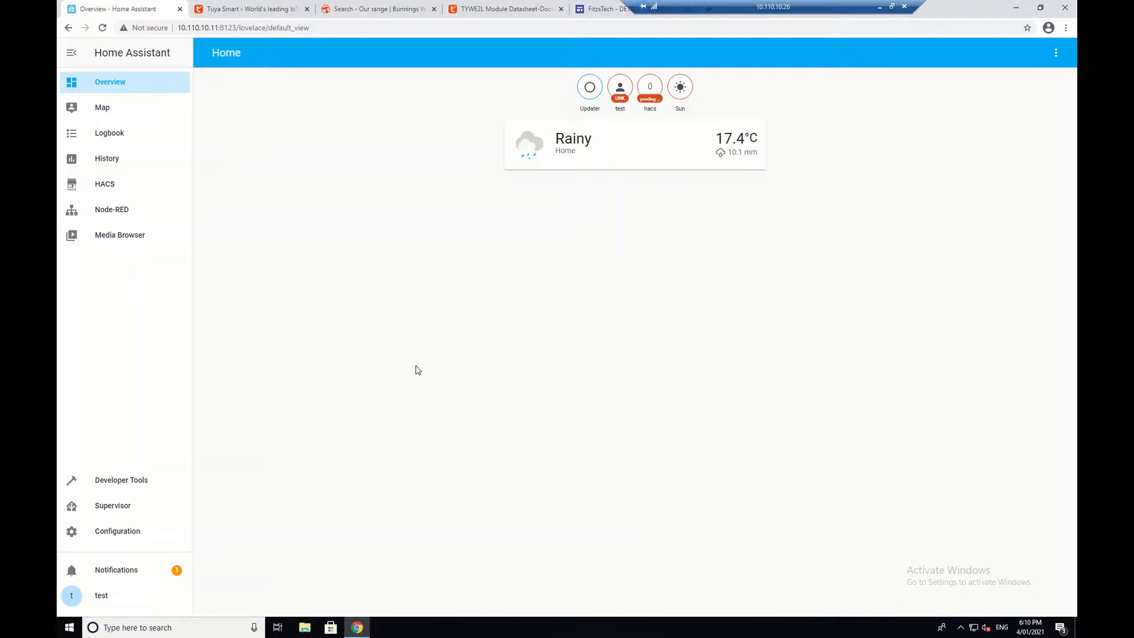
Step: Switch to the tuya.com homepage and scroll down to the Products section and back to the top
left_click(258, 11)
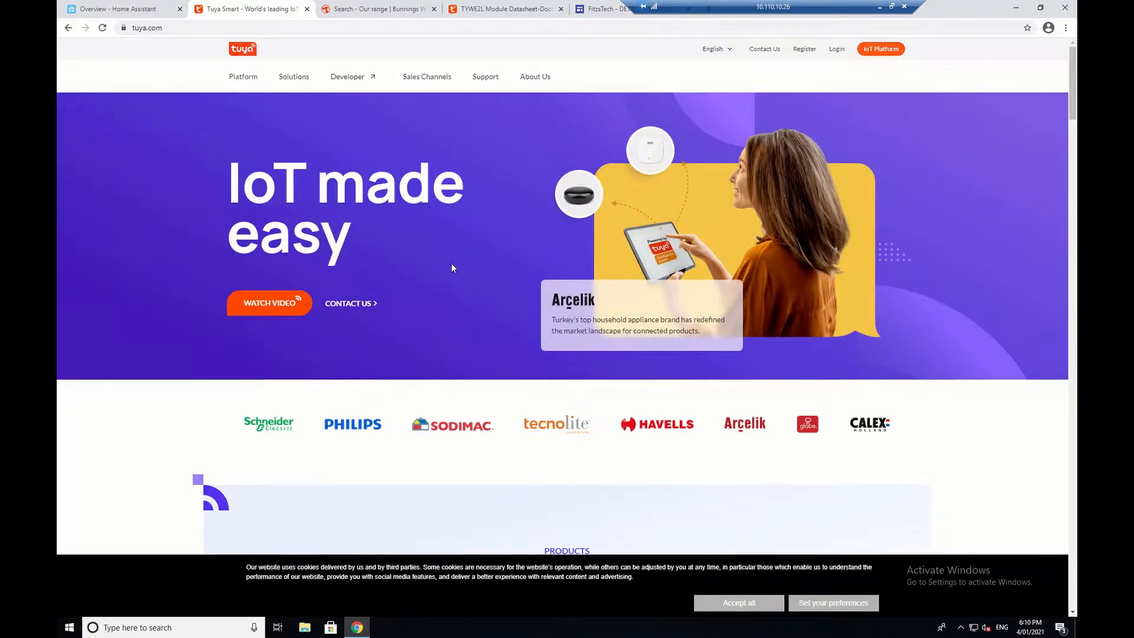
scroll(451, 268, "down", 10)
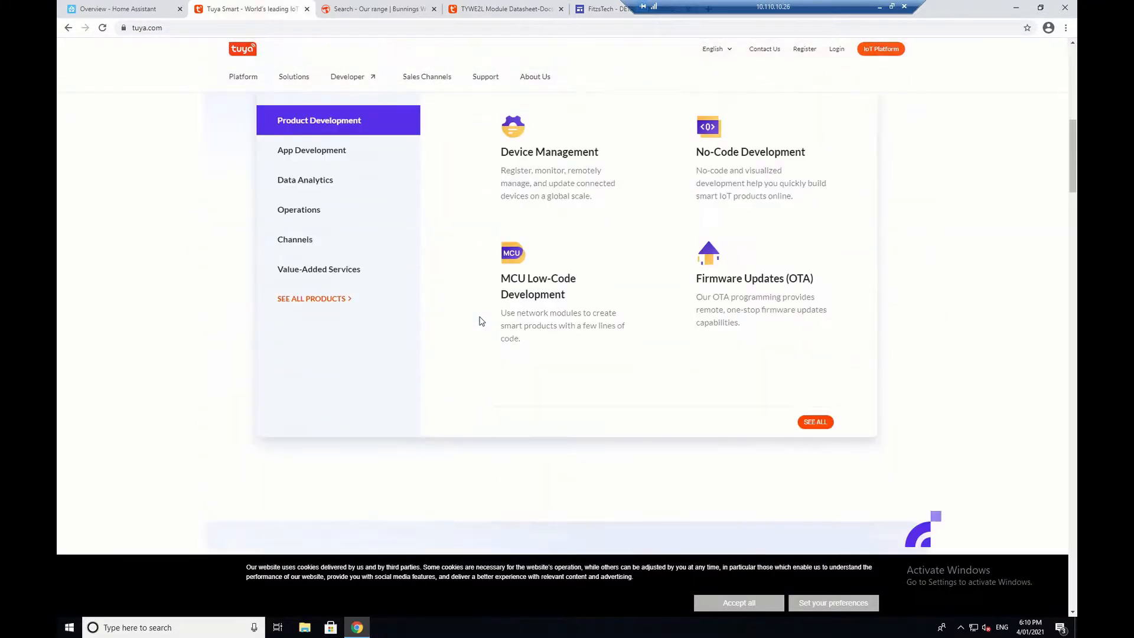
scroll(481, 322, "up", 10)
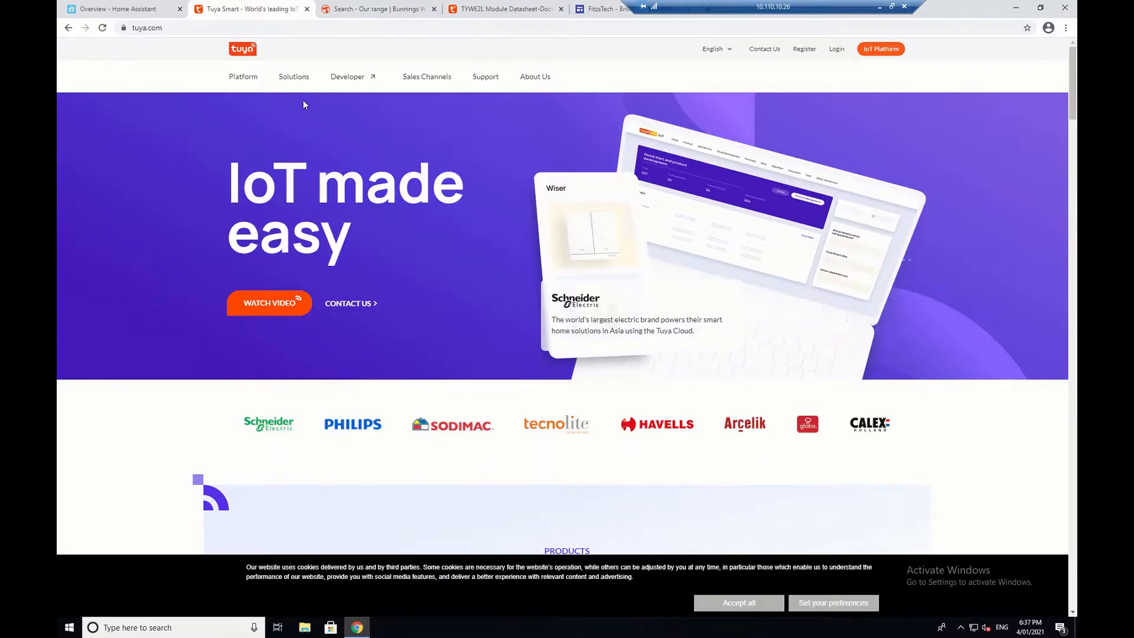
Step: Scroll through Bunnings' 'grid connect' results (Arlec and Deta plugs, bulbs, switches), then return to the top
left_click(346, 10)
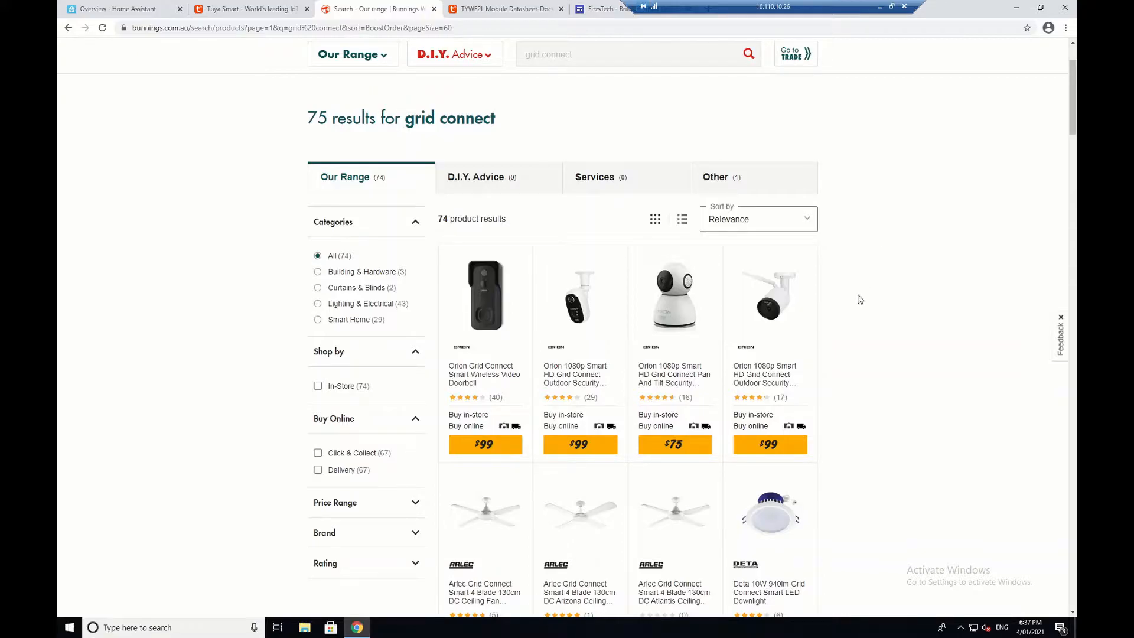
scroll(881, 393, "down", 5)
scroll(880, 394, "down", 10)
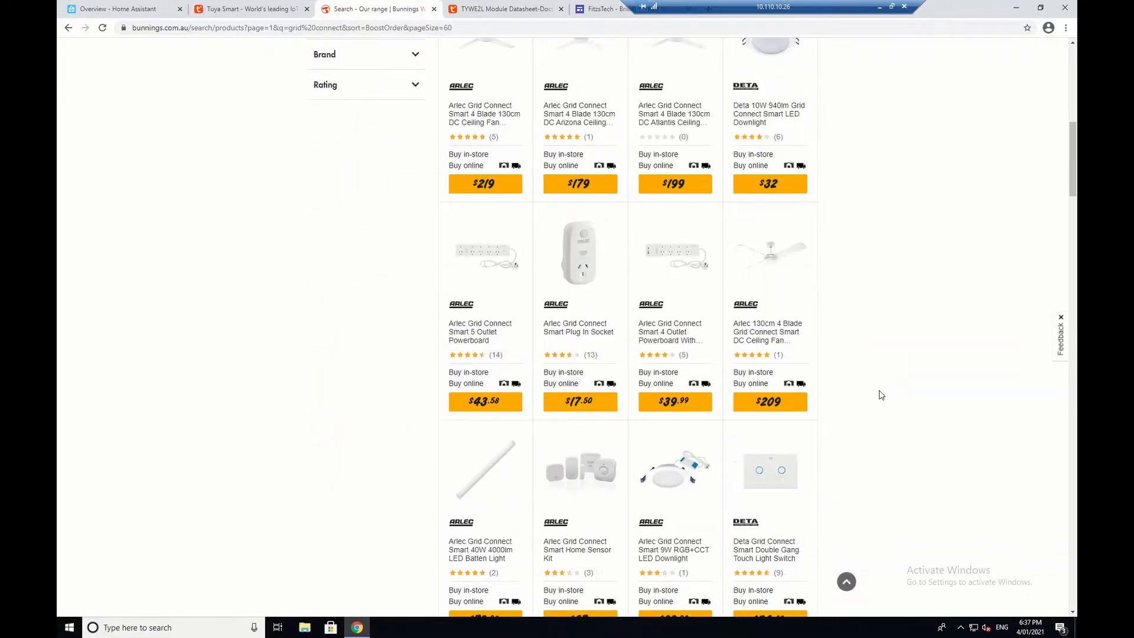
scroll(880, 395, "down", 5)
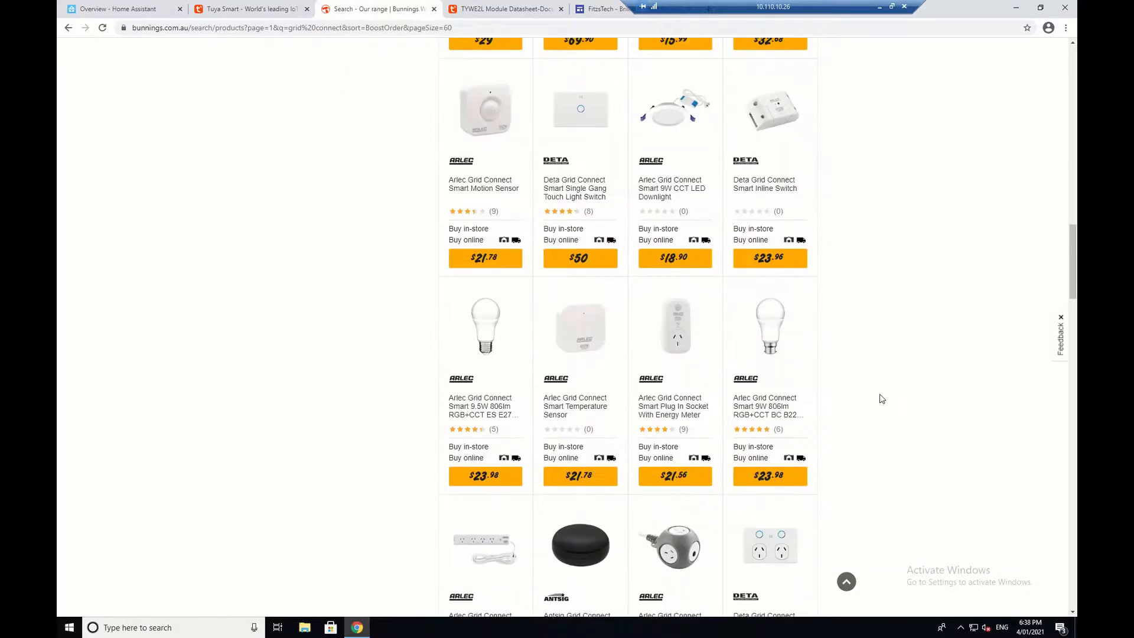
scroll(867, 433, "down", 4)
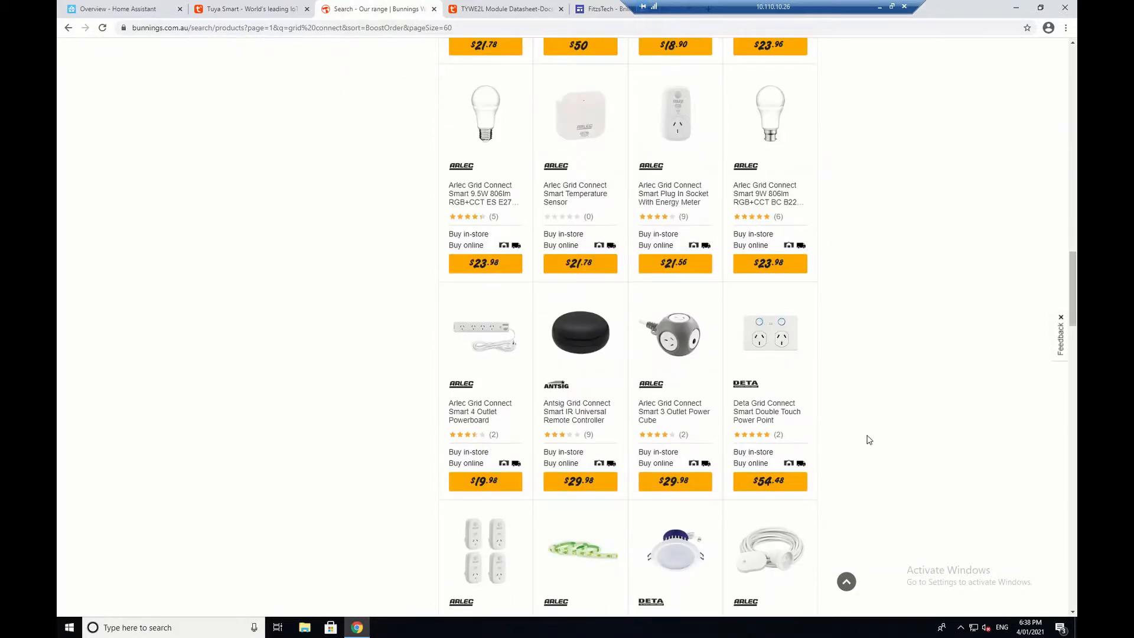
scroll(867, 440, "down", 3)
scroll(867, 444, "down", 4)
scroll(867, 445, "down", 4)
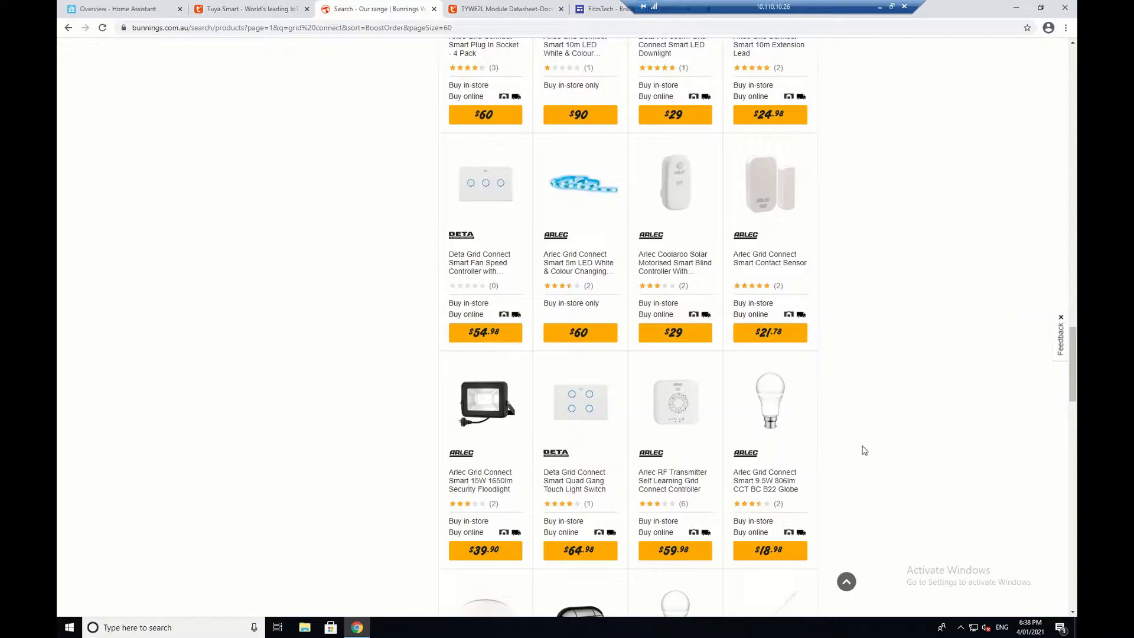
scroll(859, 425, "down", 3)
scroll(859, 426, "up", 3)
scroll(859, 426, "up", 5)
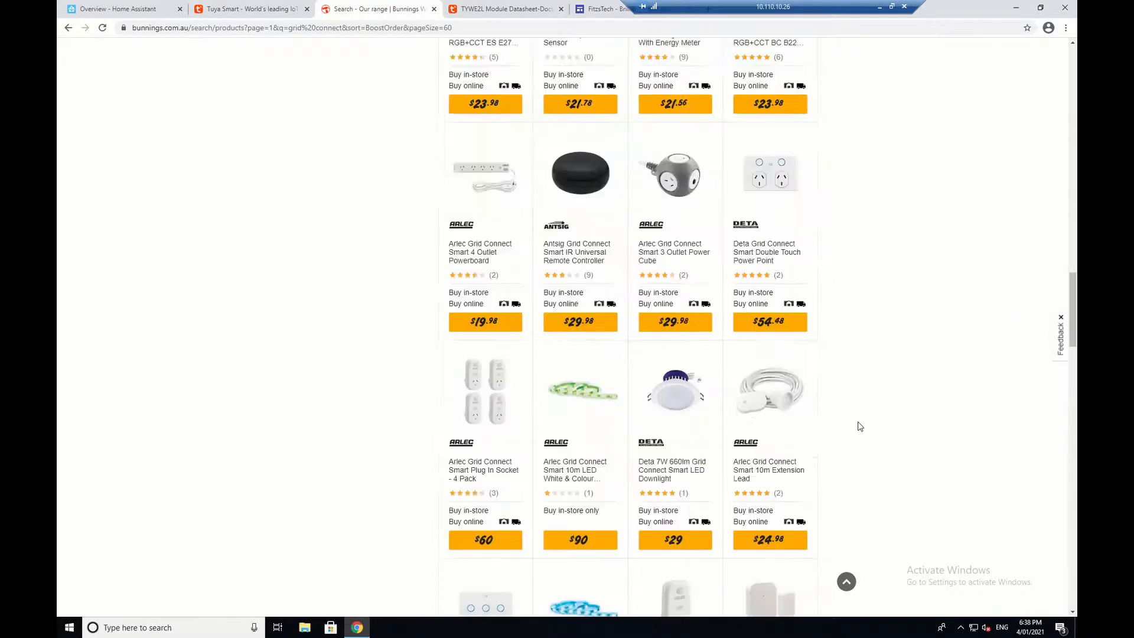
scroll(859, 426, "up", 7)
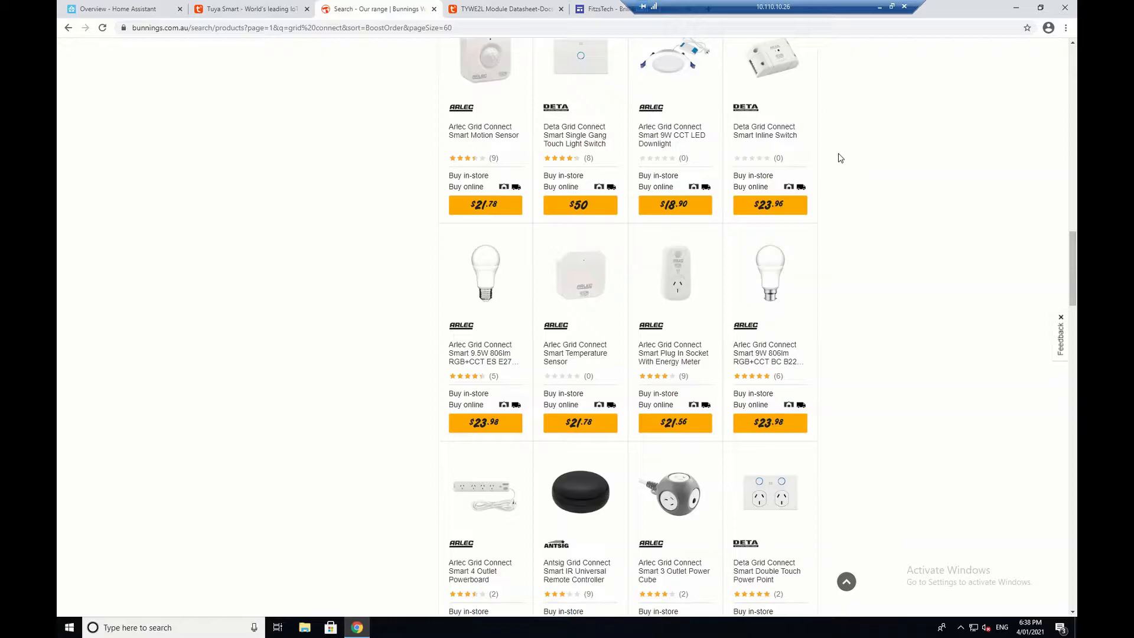
scroll(845, 149, "up", 12)
scroll(927, 267, "up", 10)
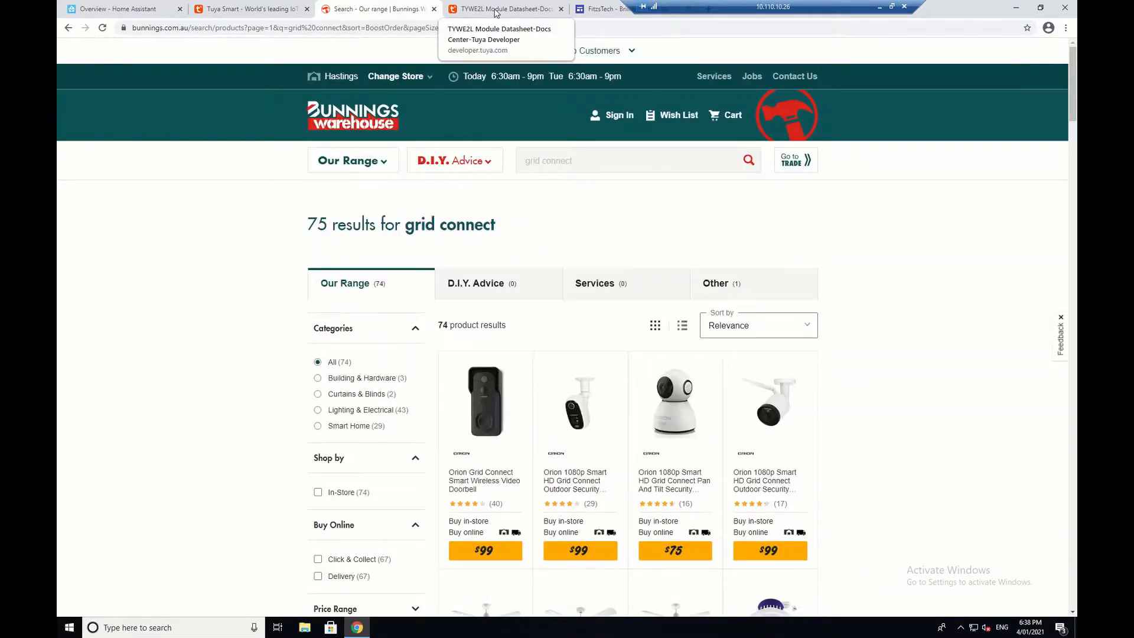
Step: Show the TYWE2L Module Datasheet with its 15 mm × 17.3 mm dimensions and pin table
left_click(495, 13)
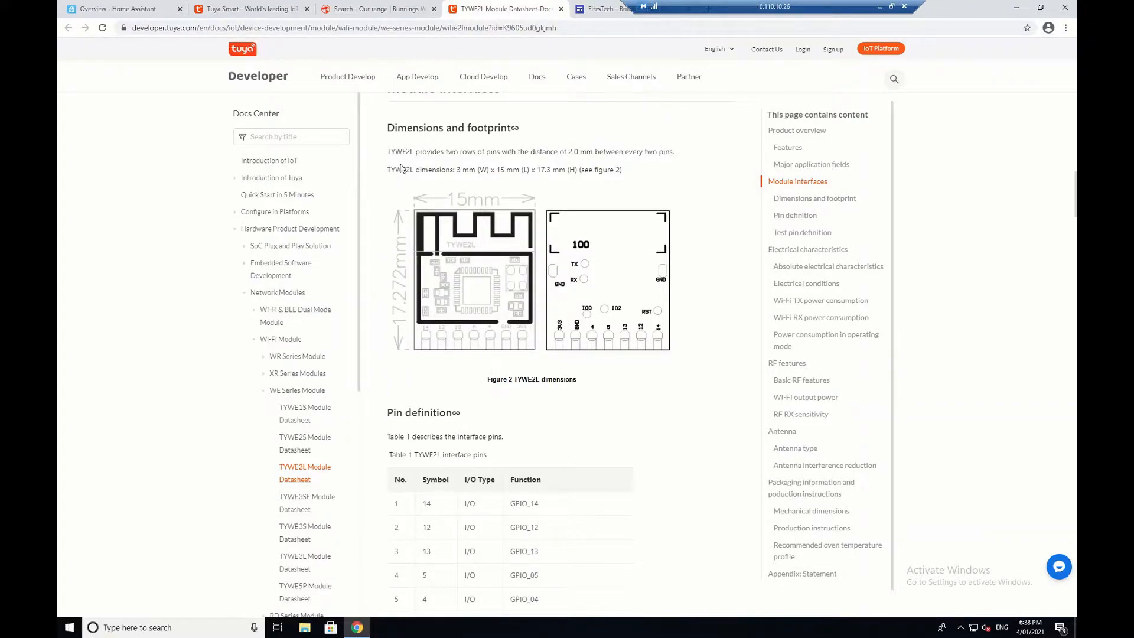
scroll(248, 425, "down", 1)
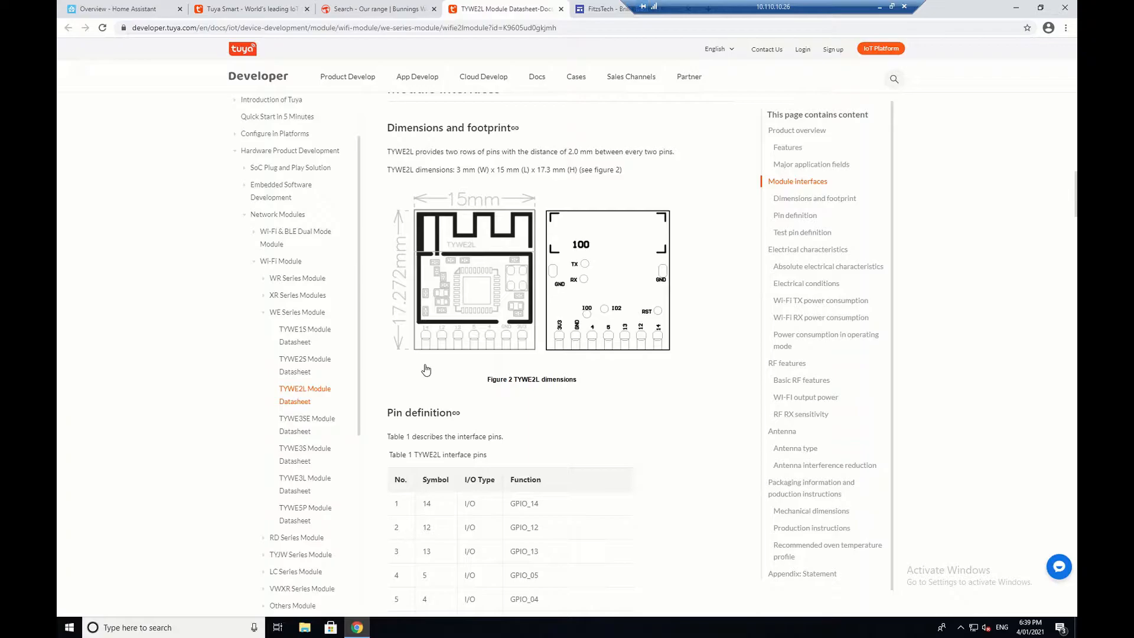
Step: On FitzsTech, read the Deta Grid Connect Smart LED Downlight article's DET900HA and TYWE2L section
left_click(592, 9)
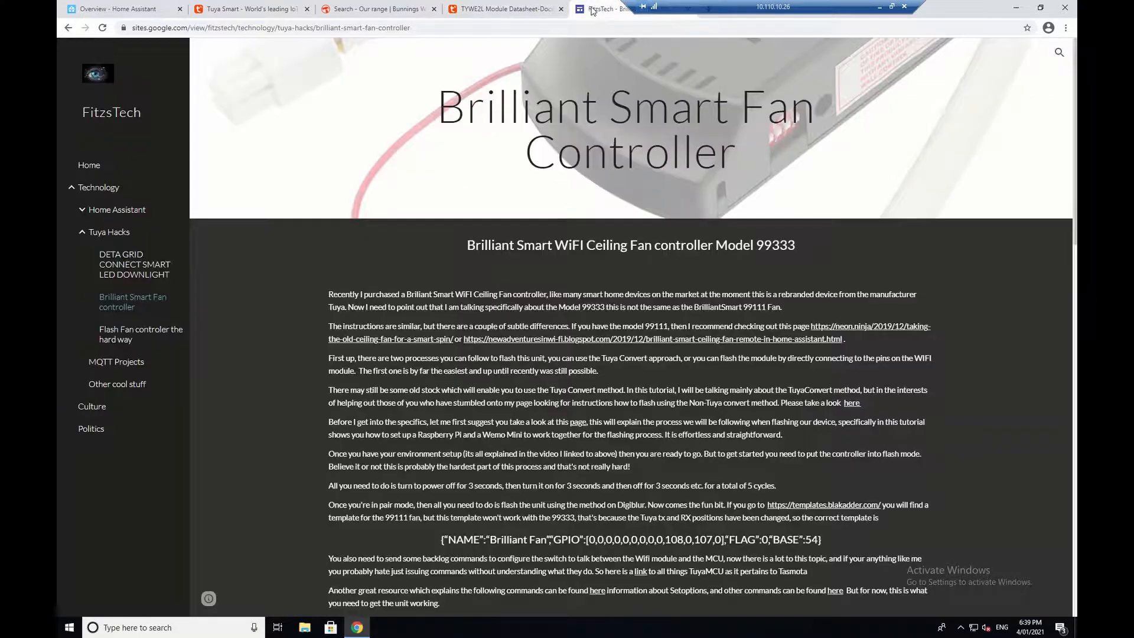
left_click(140, 276)
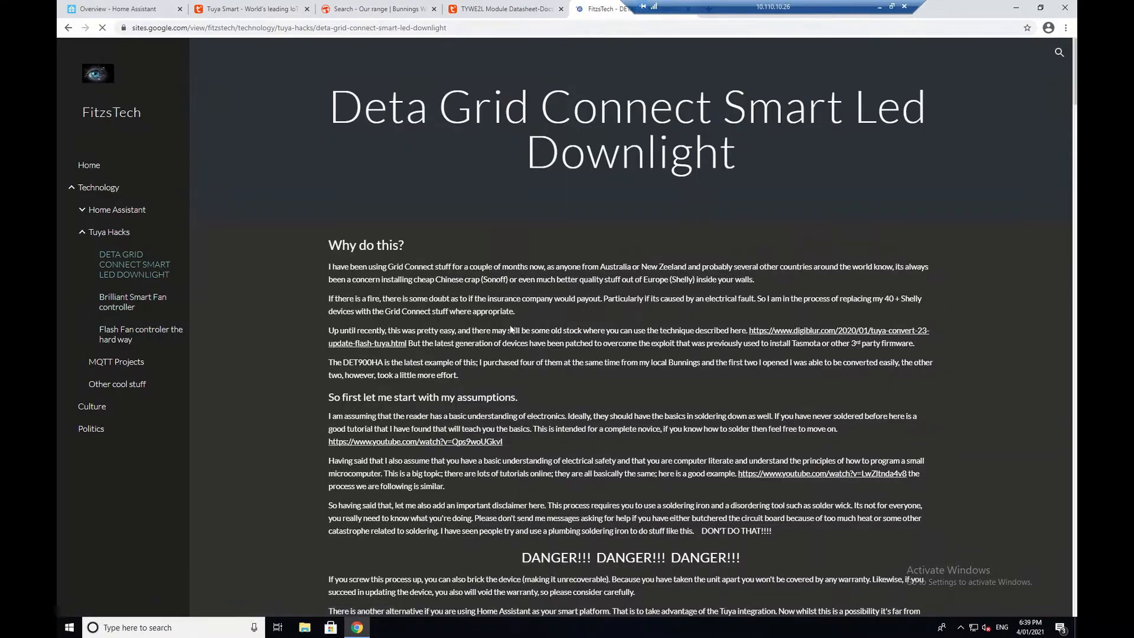
scroll(660, 390, "down", 9)
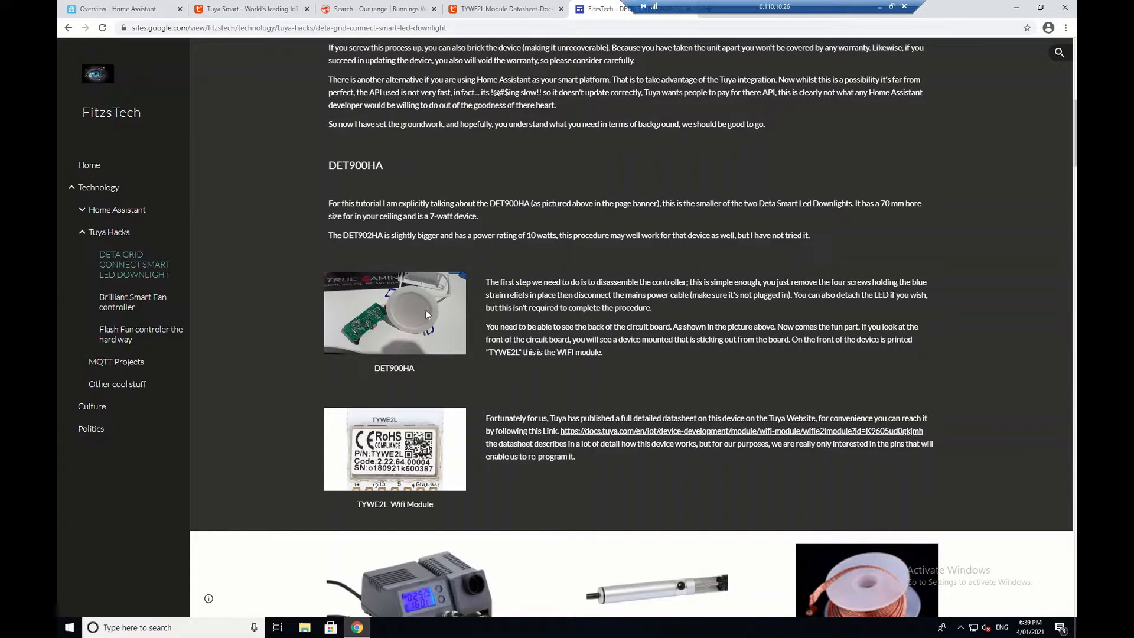
scroll(463, 324, "down", 3)
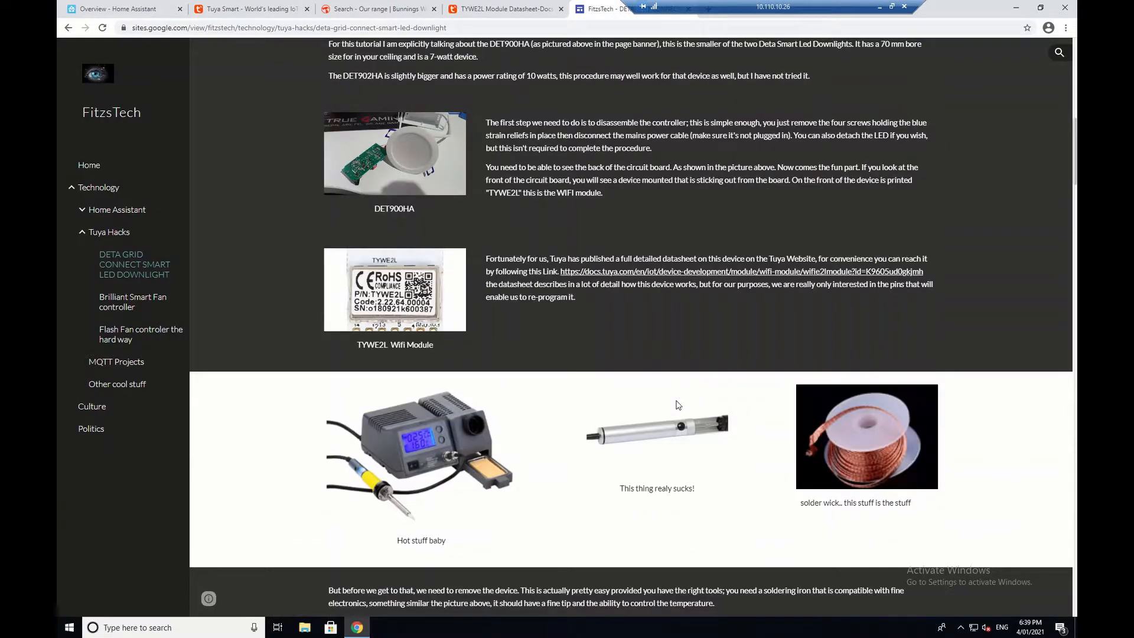
scroll(678, 405, "up", 8)
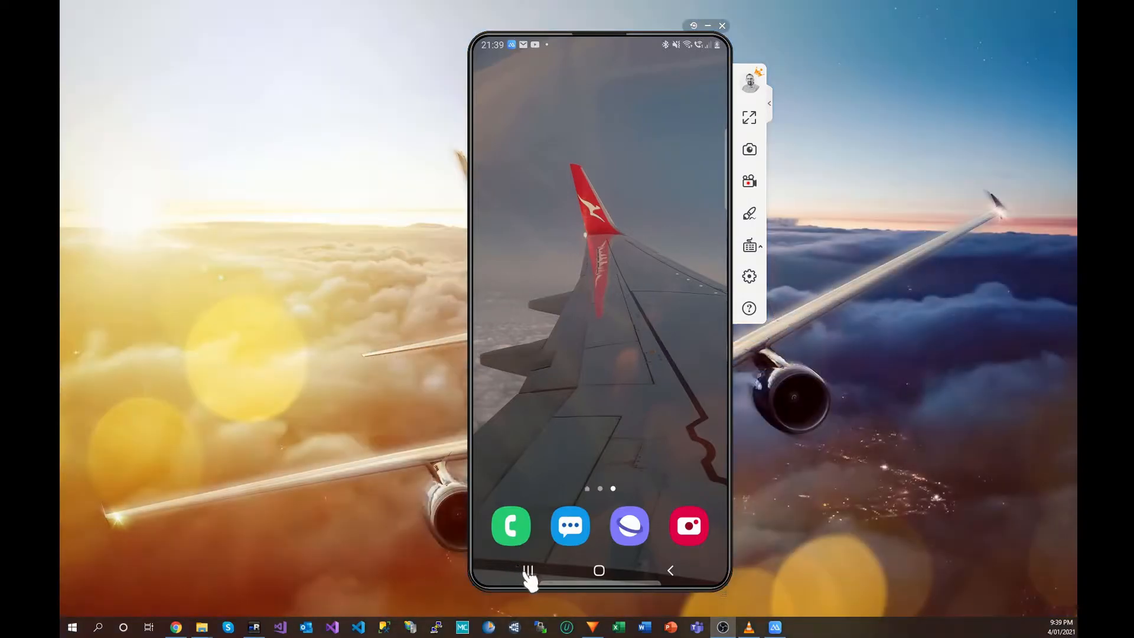
Step: Reopen the ARLEC Grid Connect app from recents and scroll to the Lighting device types
left_click(520, 570)
left_click(591, 347)
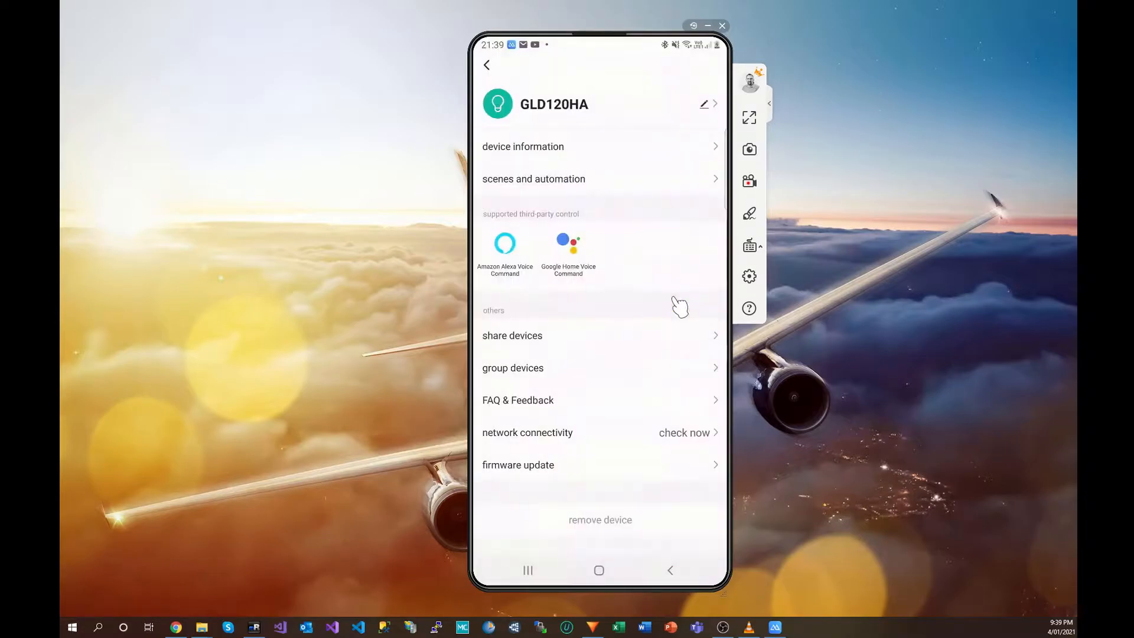
scroll(674, 298, "down", 2)
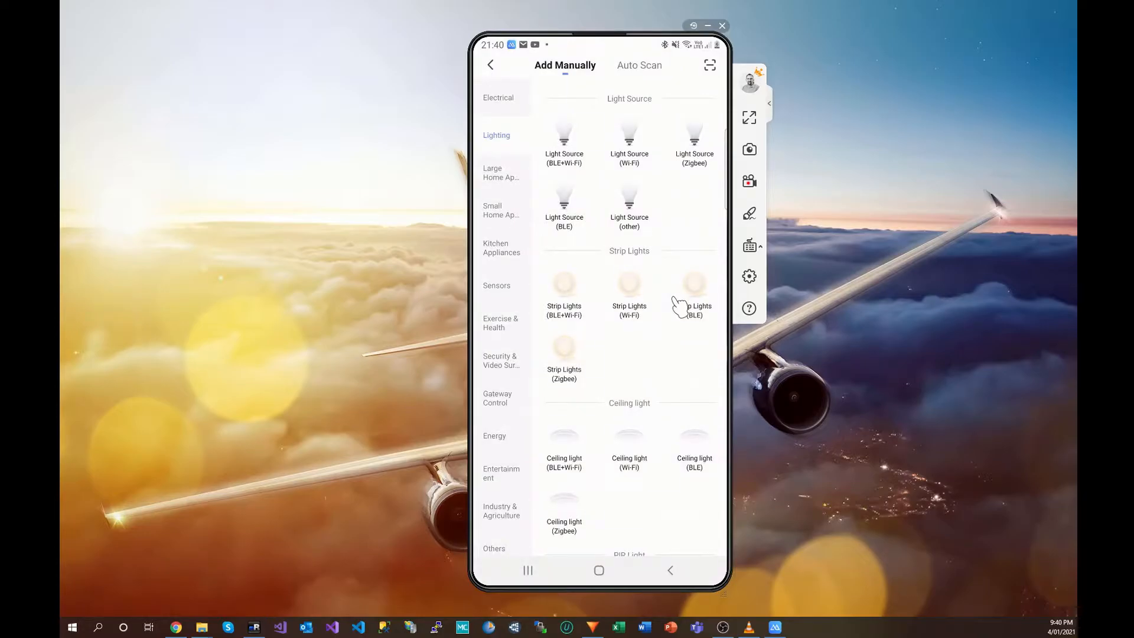
Step: Pick a light type and confirm the light is blinking rapidly to pair the GLD120HA
left_click(679, 304)
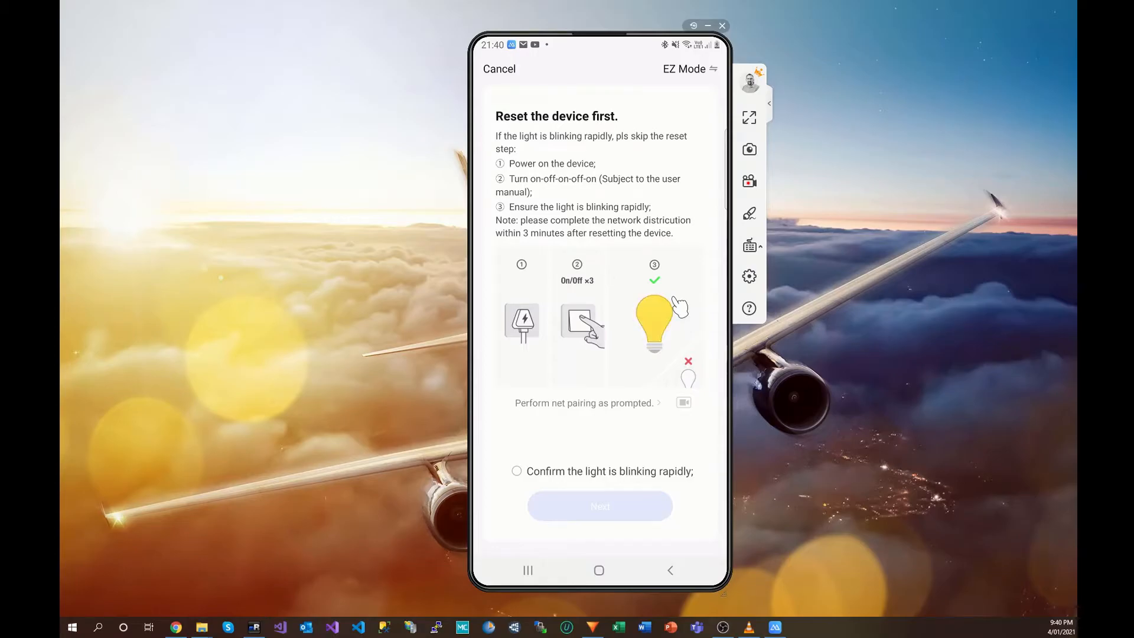
left_click(517, 471)
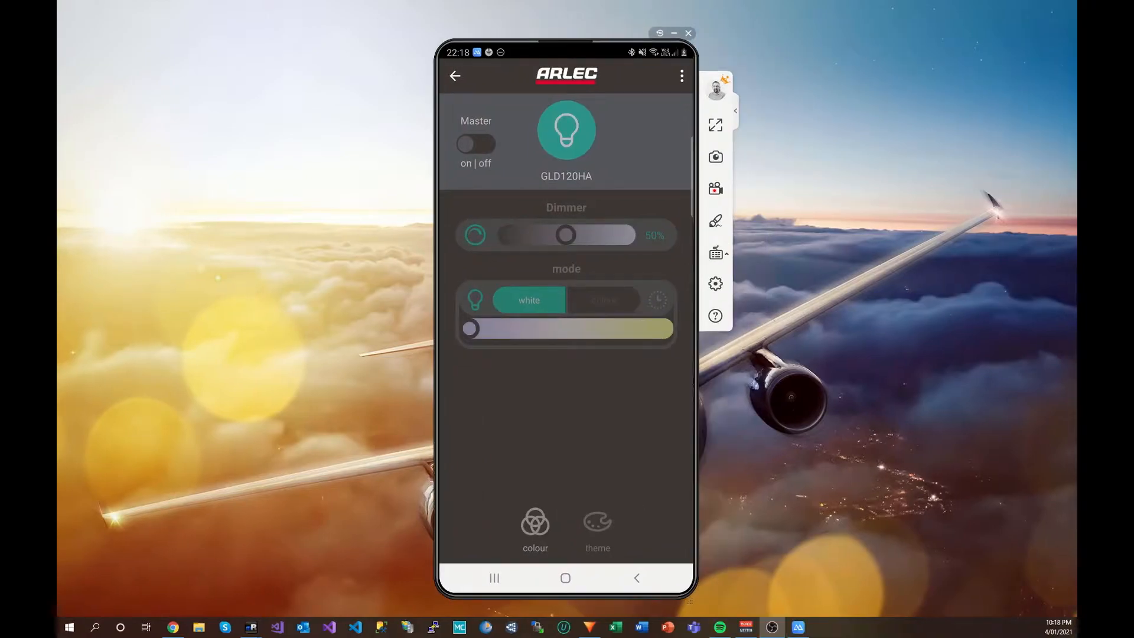
Step: Bring the remote desktop's Home Assistant Overview window to the front from the taskbar
mouse_move(262, 627)
left_click(299, 599)
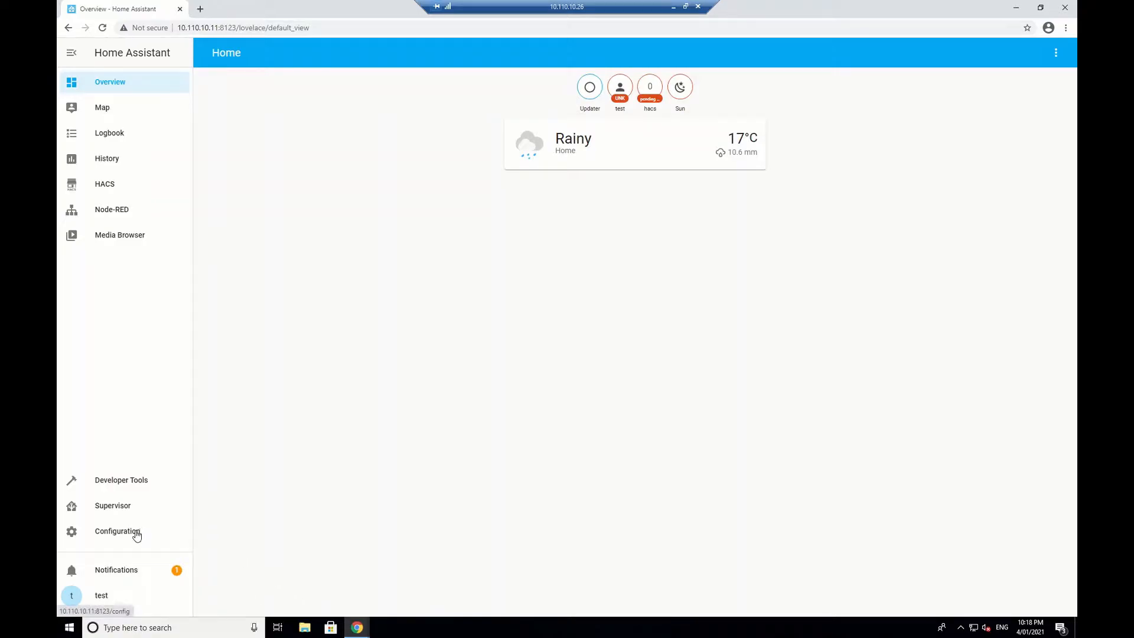
Step: Go to Configuration > Integrations and begin adding a new integration
left_click(116, 534)
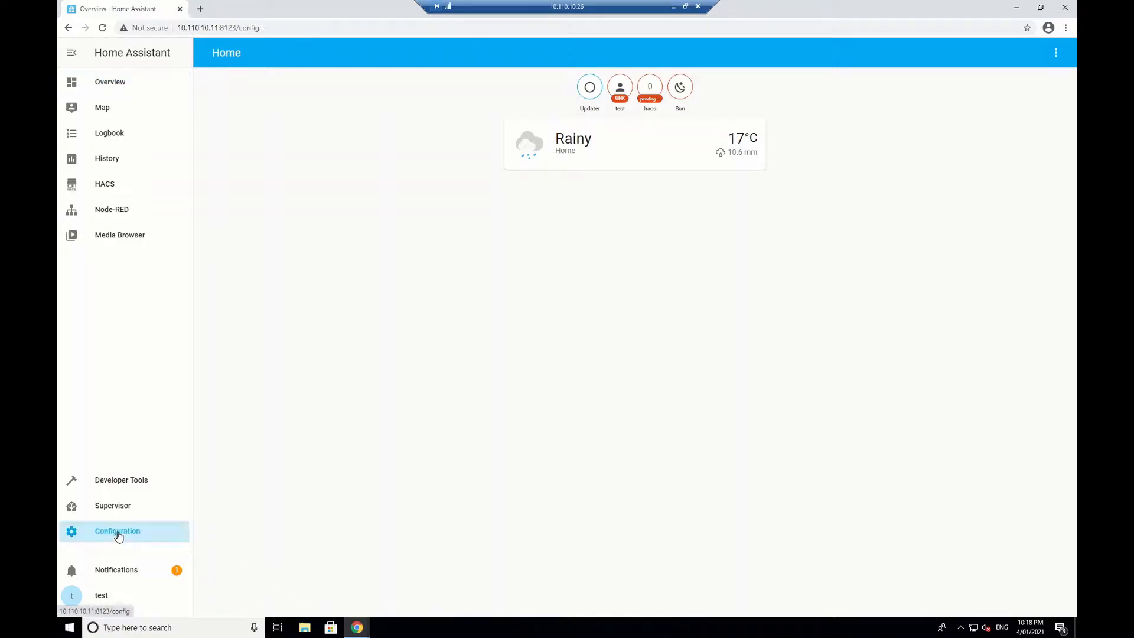
left_click(664, 158)
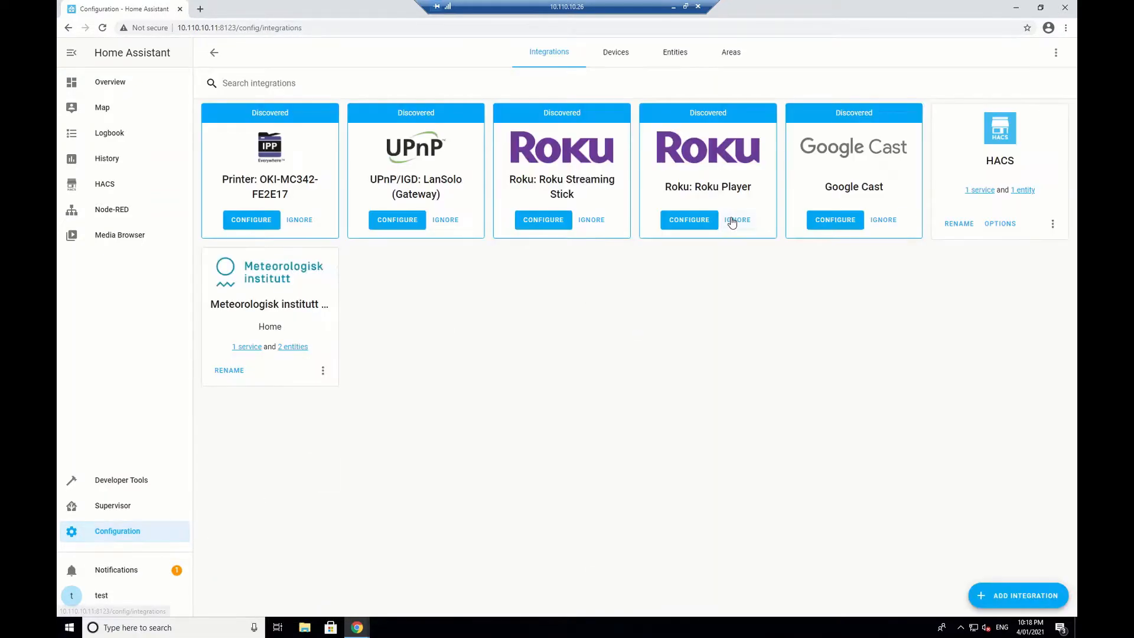
left_click(1017, 595)
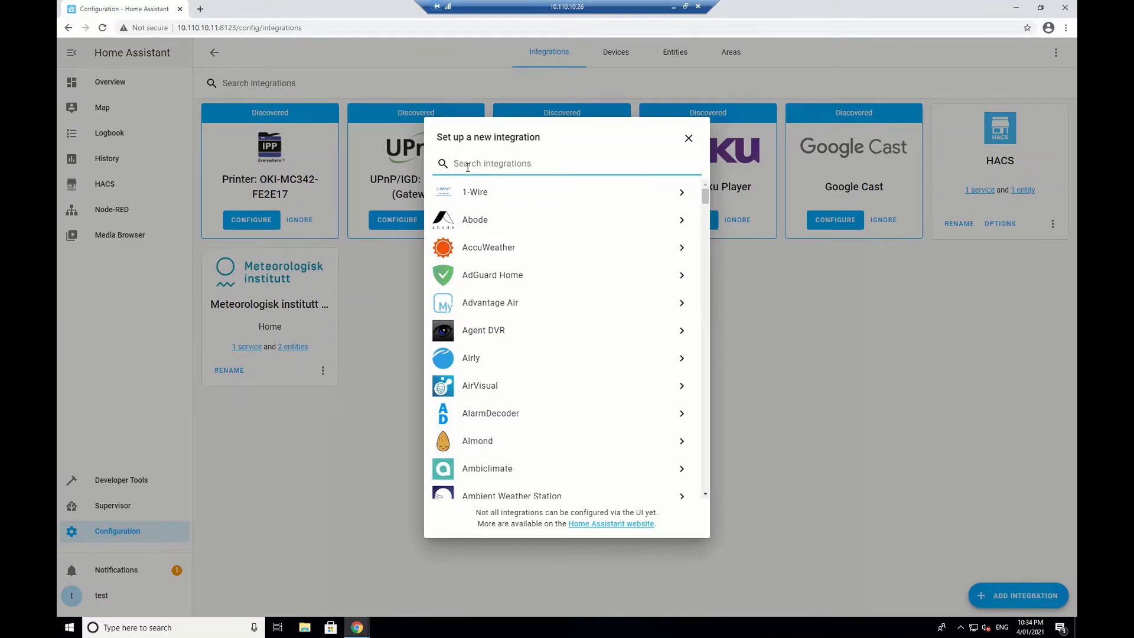
Step: Choose Tuya from the 'tuy' search and enter the account e-mail, password and country code 1
type("tuy")
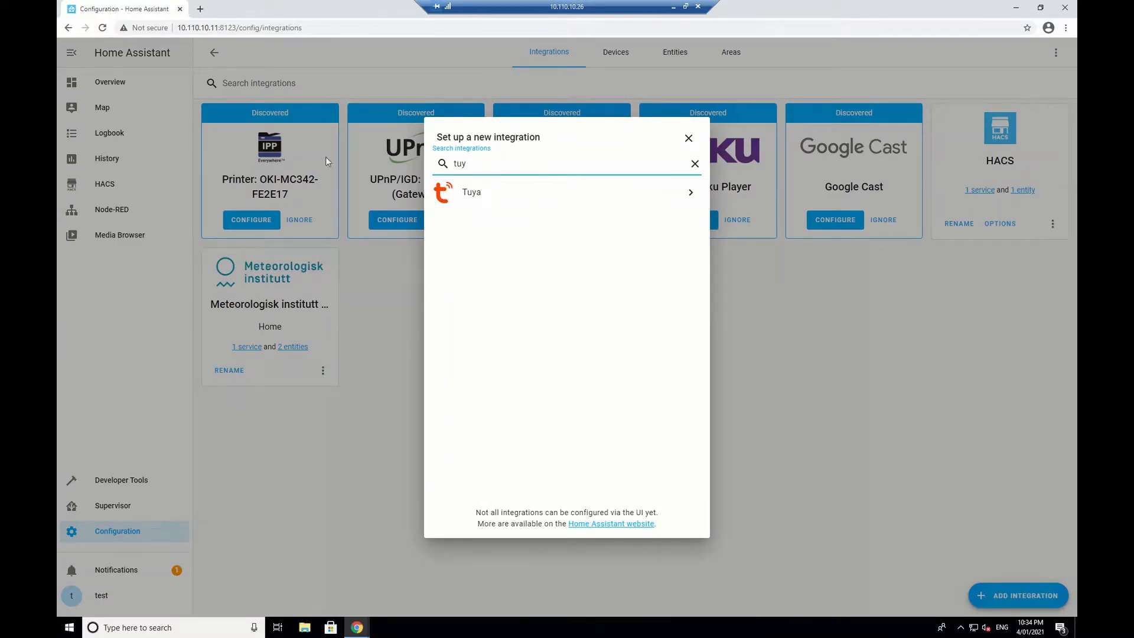
left_click(471, 195)
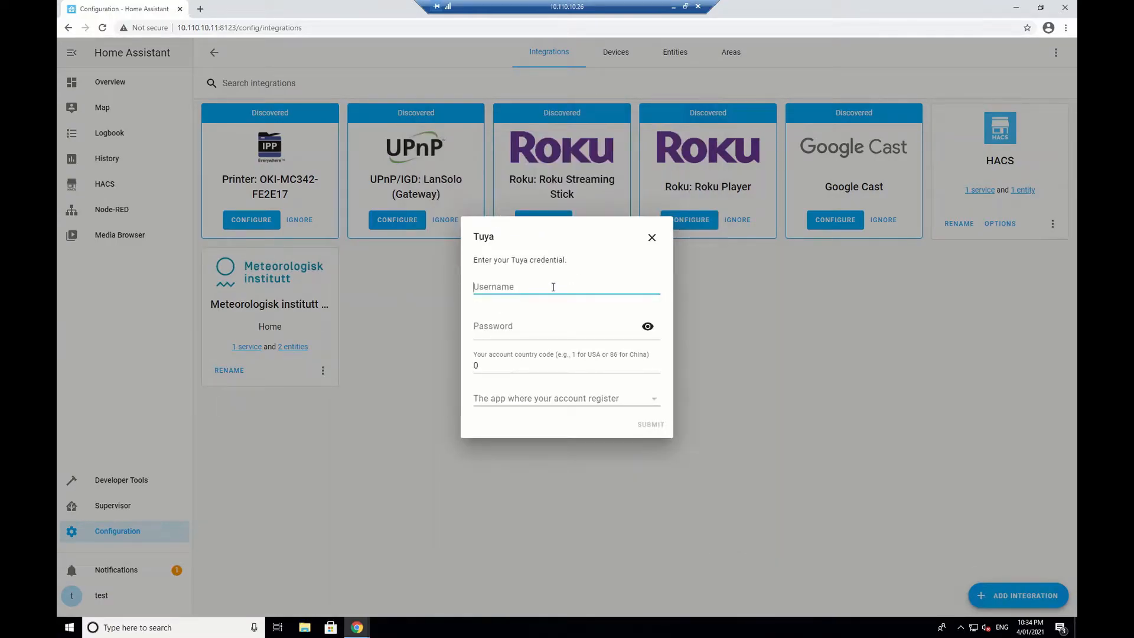
left_click(532, 327)
type("•••••")
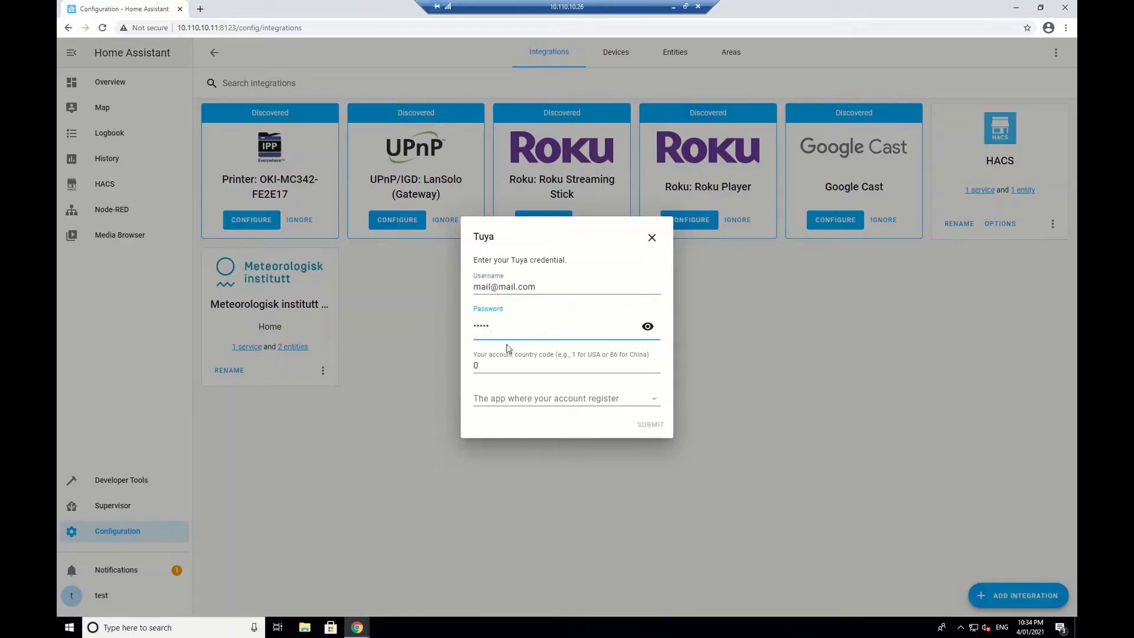
key("Tab")
type("1")
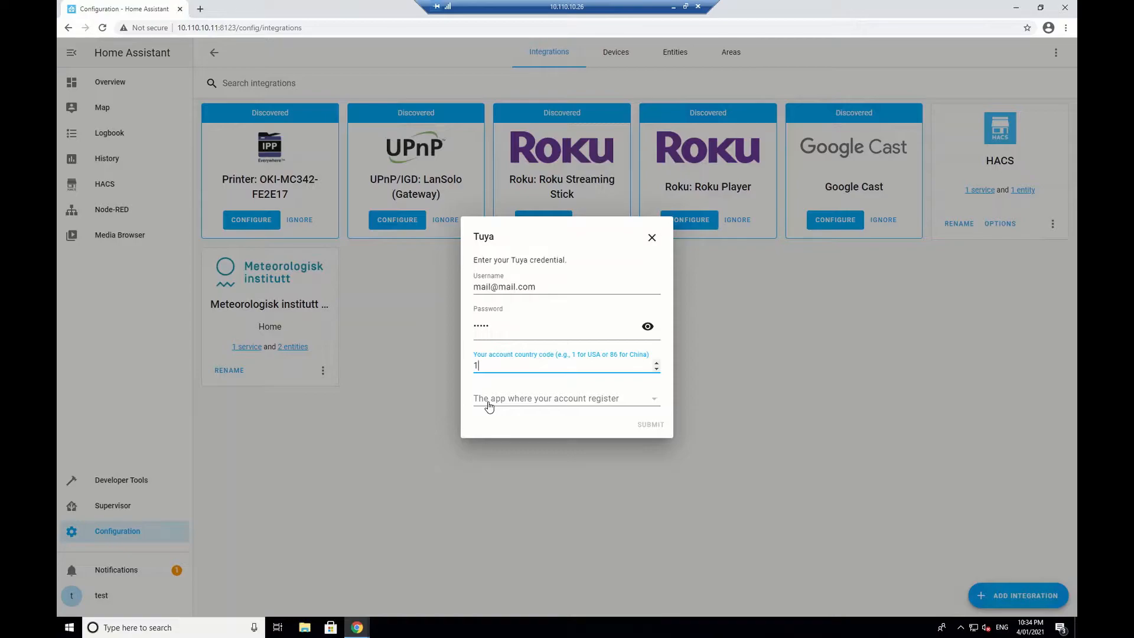
Step: Set the account's app to Smart Life in the Tuya form
left_click(489, 406)
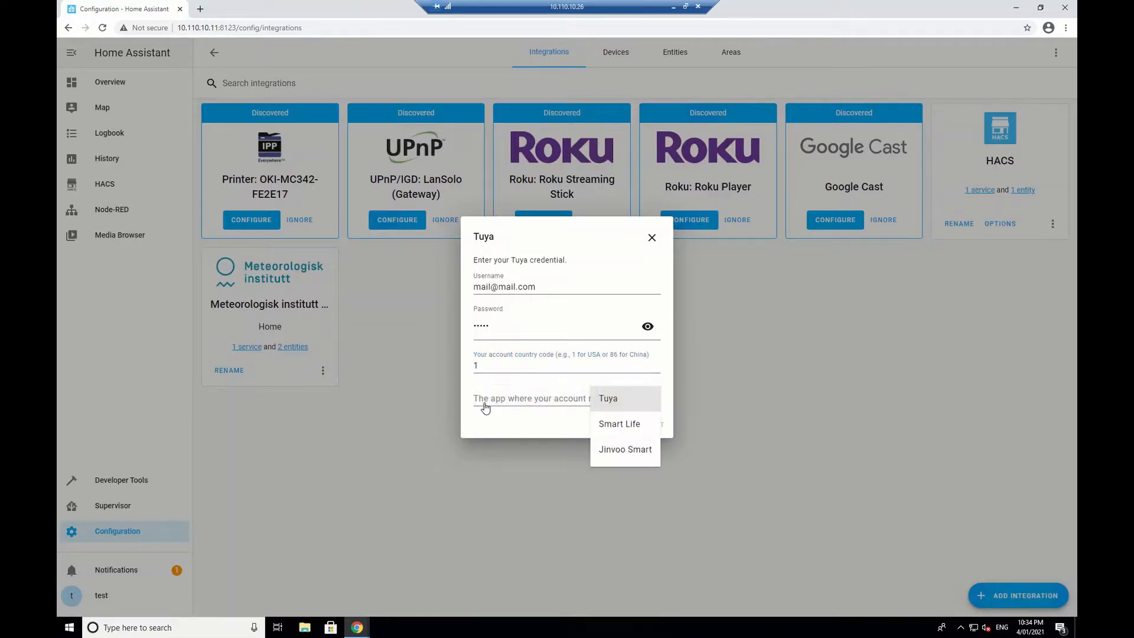
left_click(614, 424)
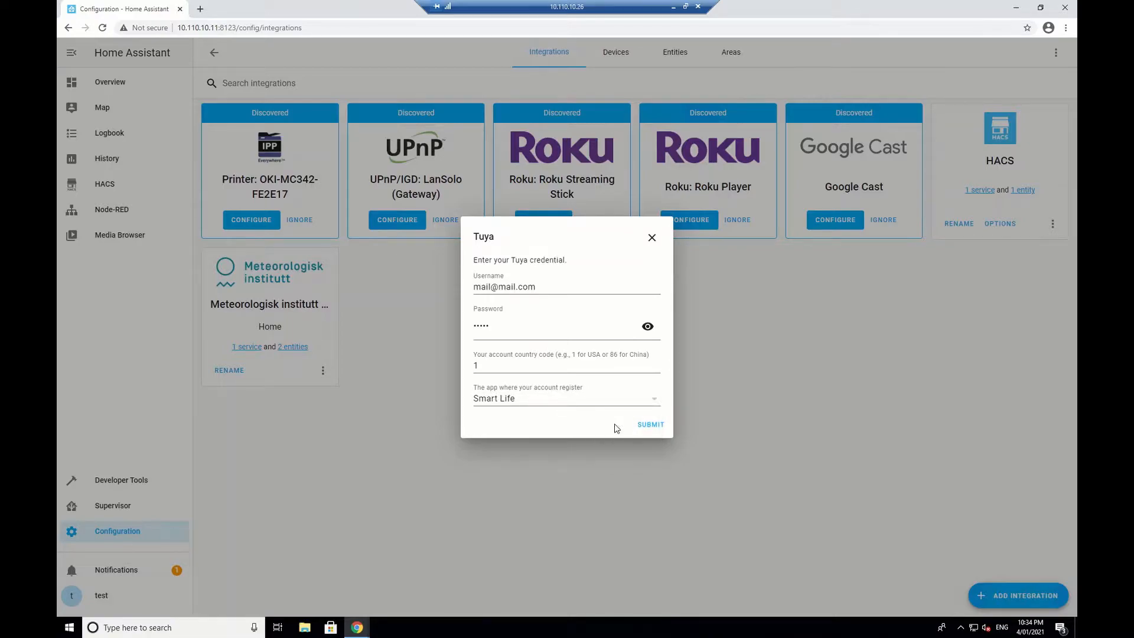
left_click(653, 399)
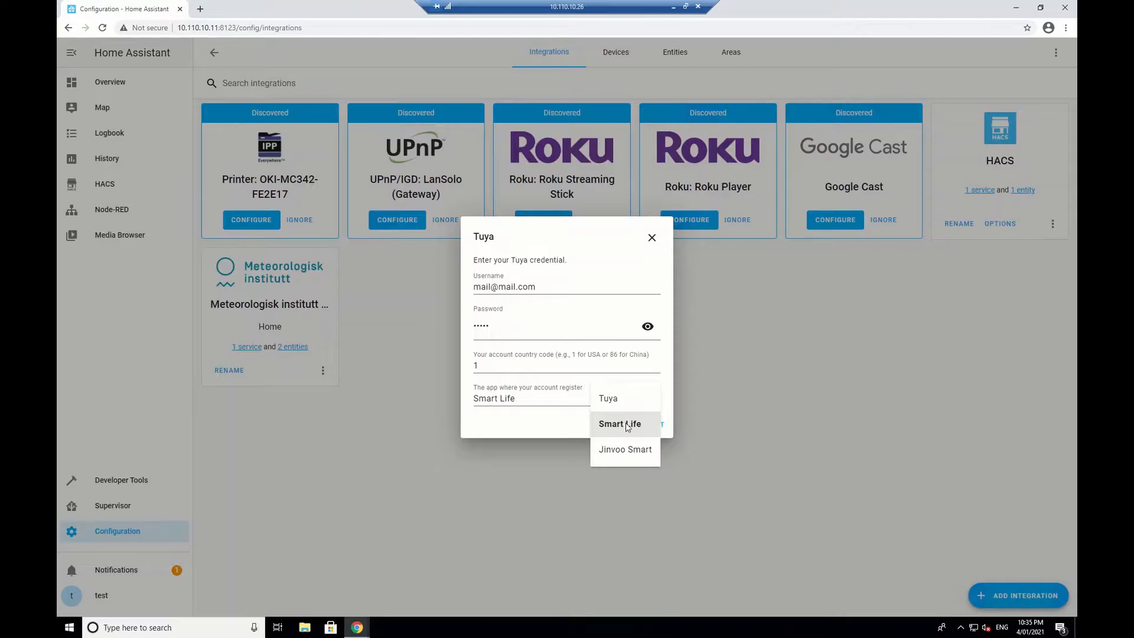
left_click(627, 425)
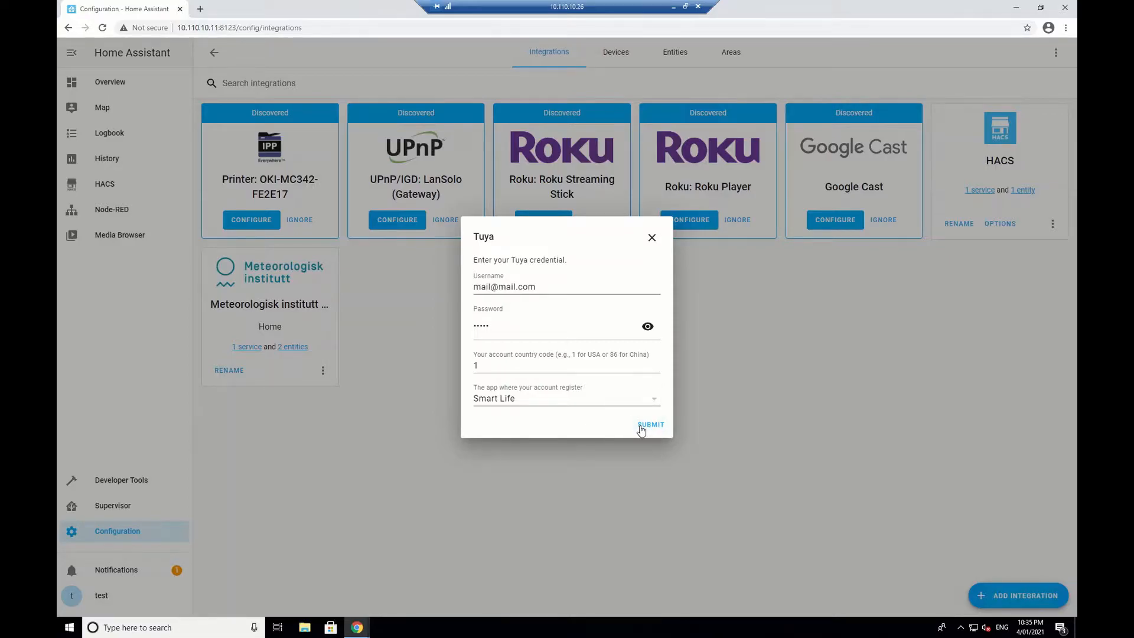
Step: Submit the Tuya credentials and open the GLD120HA device from the integration's 4 devices
left_click(650, 425)
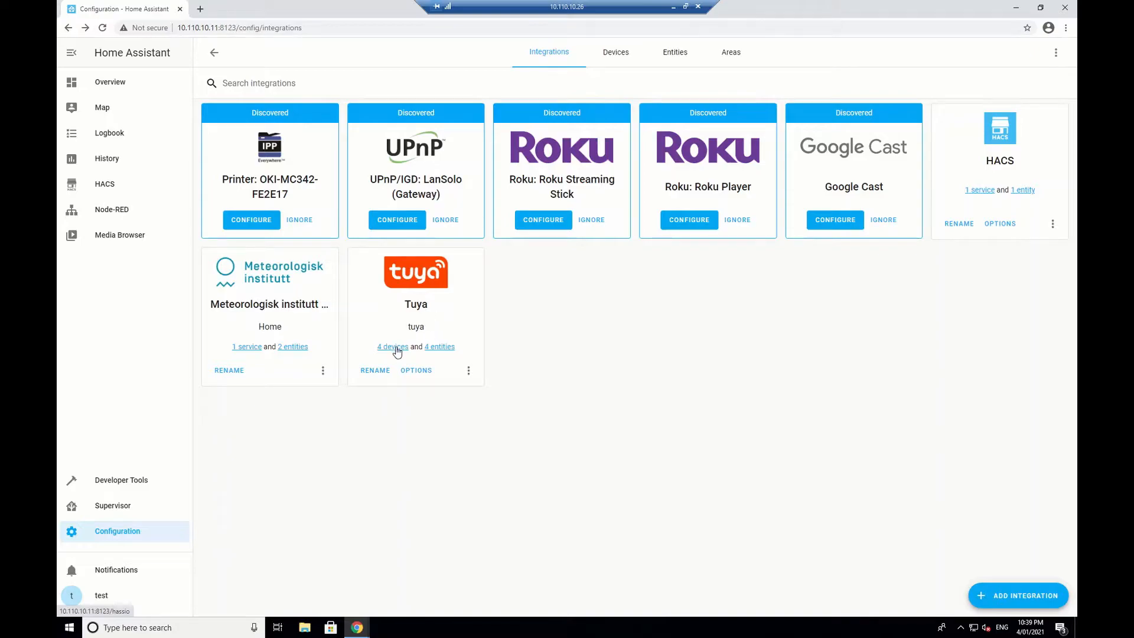
left_click(395, 348)
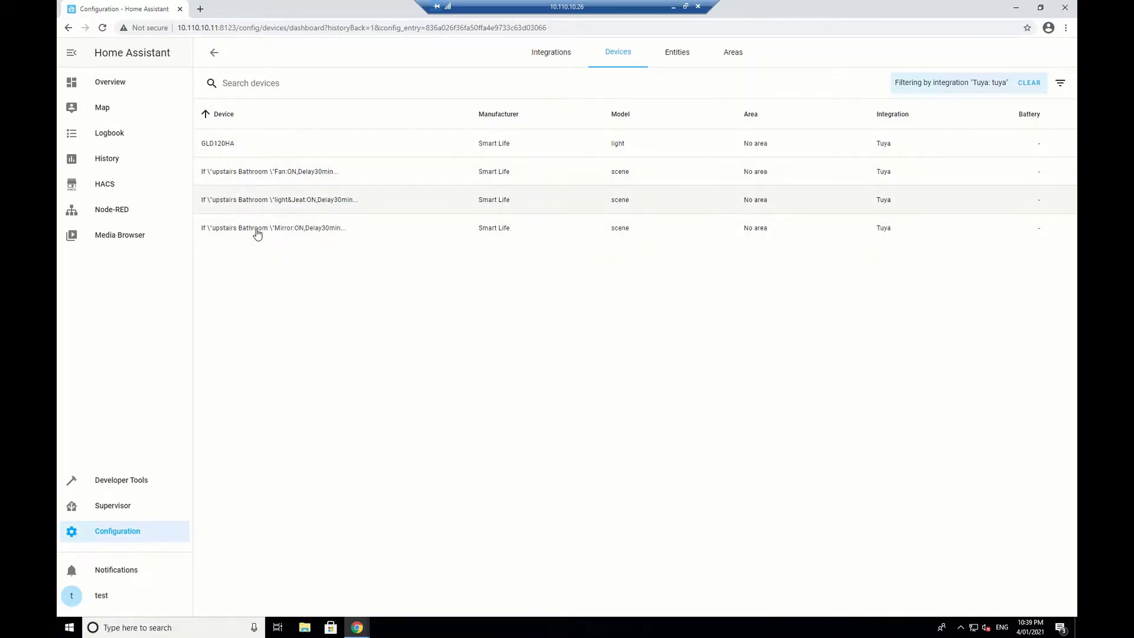
left_click(218, 146)
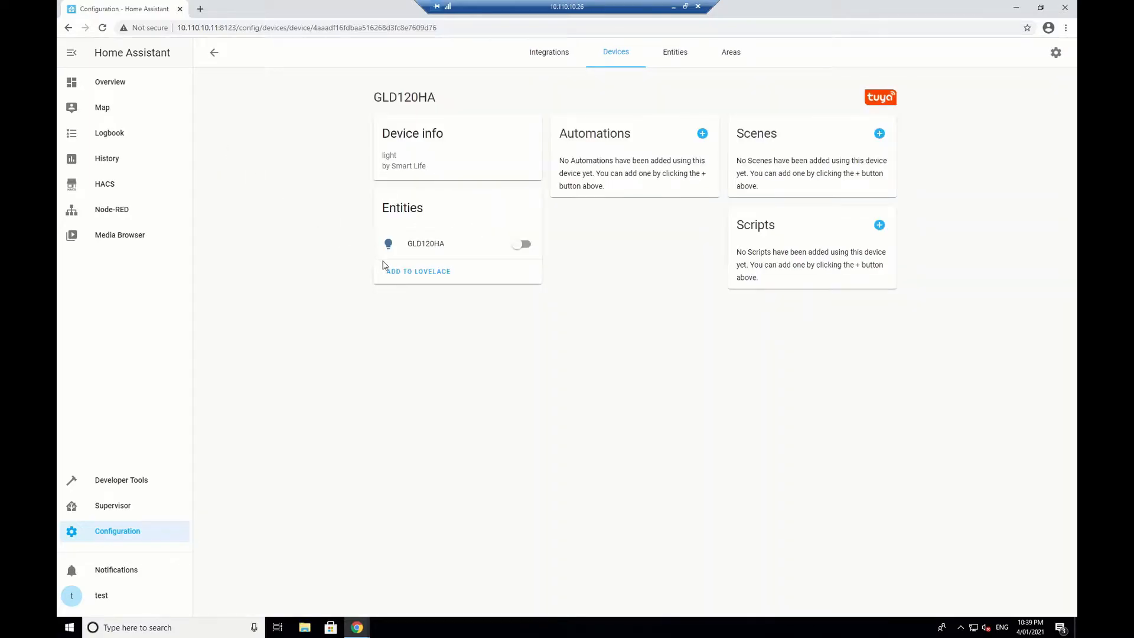
Step: Toggle the GLD120HA light on and off repeatedly to test it
left_click(521, 245)
left_click(523, 249)
left_click(522, 248)
left_click(526, 249)
left_click(524, 249)
left_click(527, 250)
left_click(522, 249)
left_click(515, 248)
left_click(520, 244)
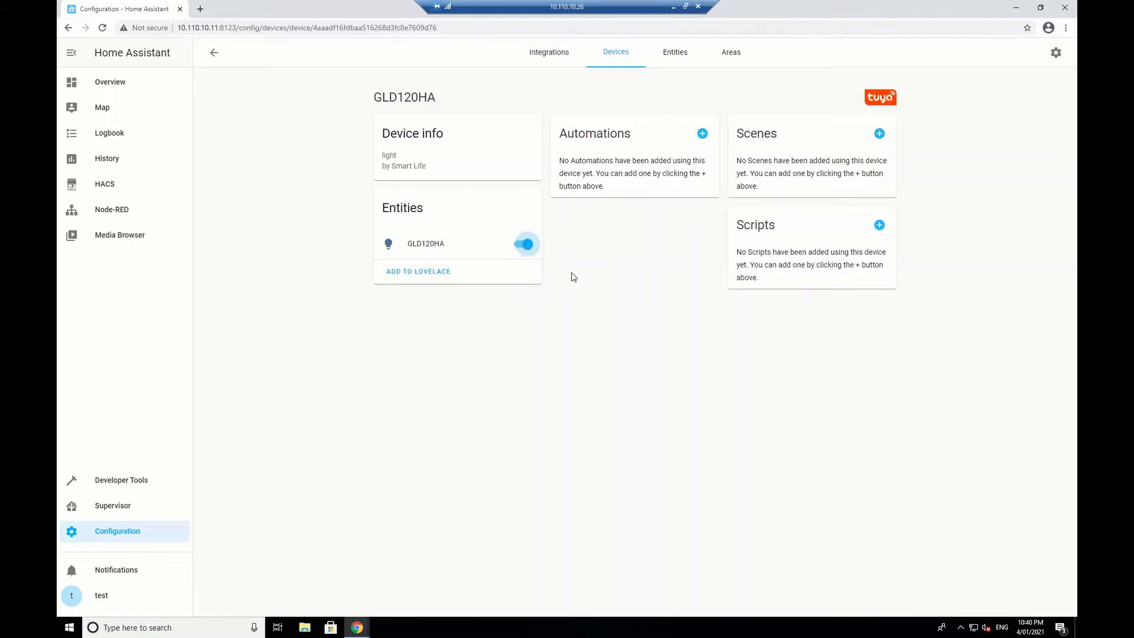
left_click(523, 245)
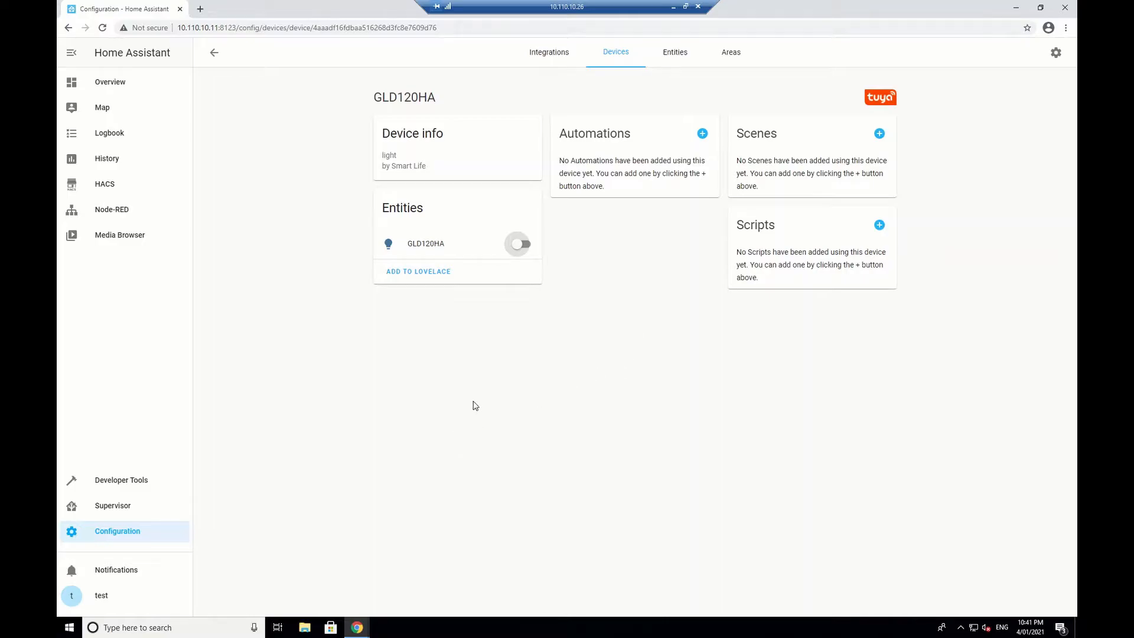
Step: Open HACS from the Home Assistant sidebar
left_click(114, 187)
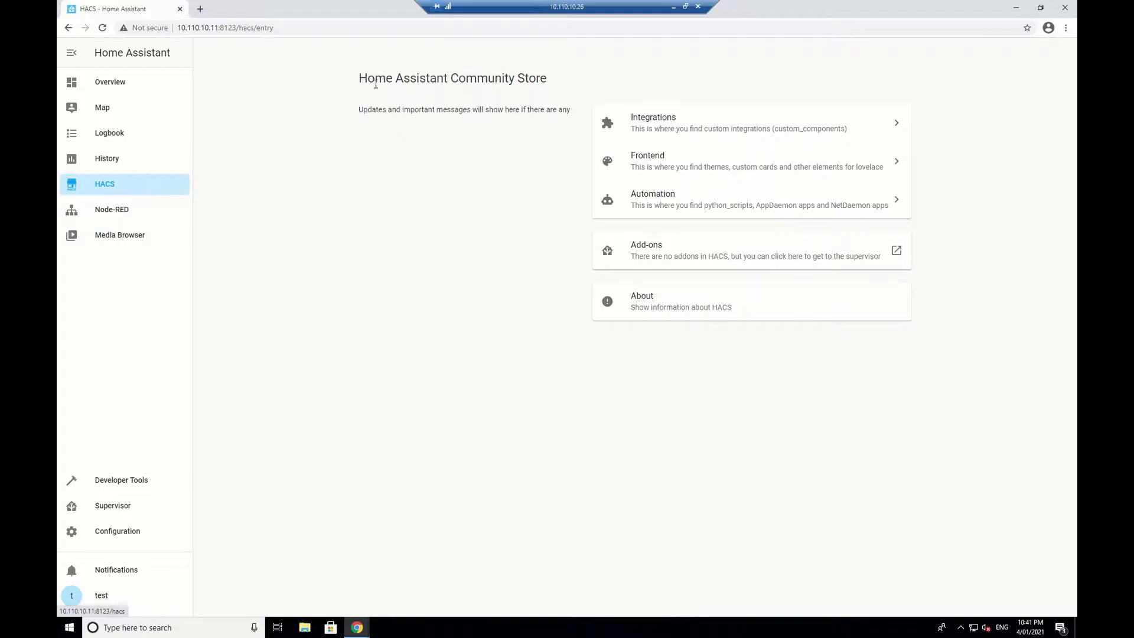
Step: Search the HACS integration repositories for 'tu' and open the Local Tuya repository details
left_click(660, 124)
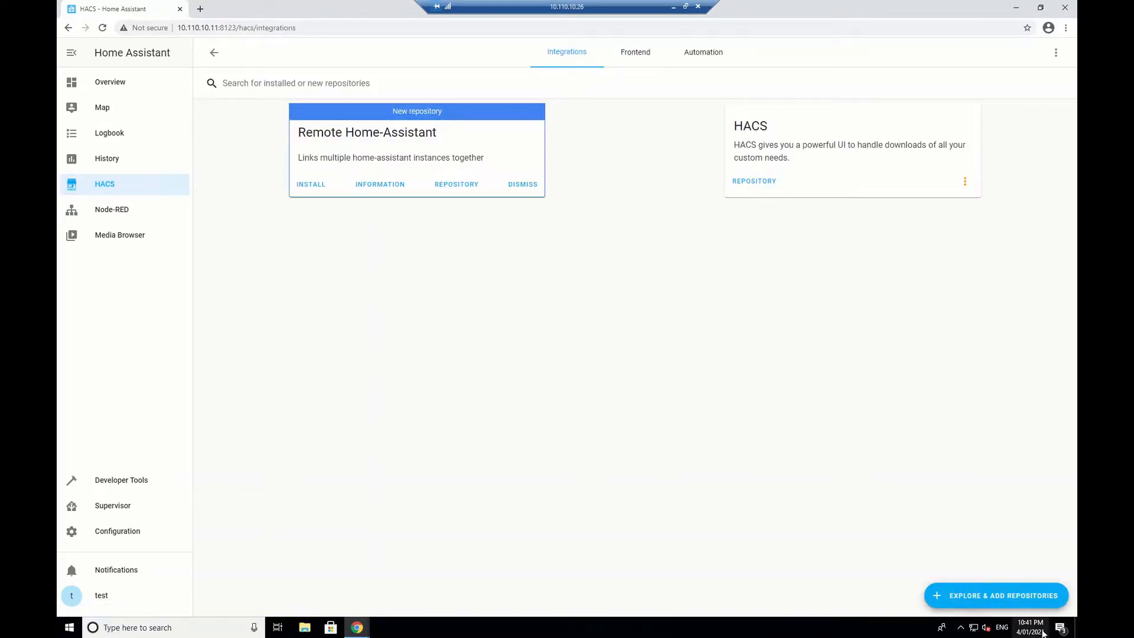
left_click(995, 594)
left_click(451, 140)
type("tu")
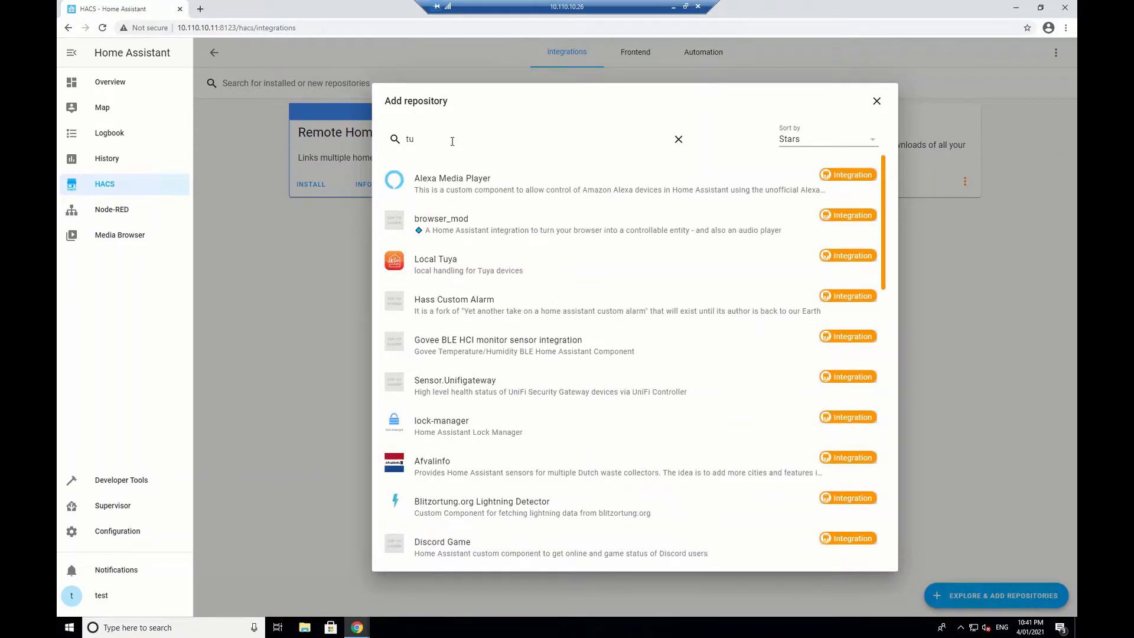
left_click(440, 265)
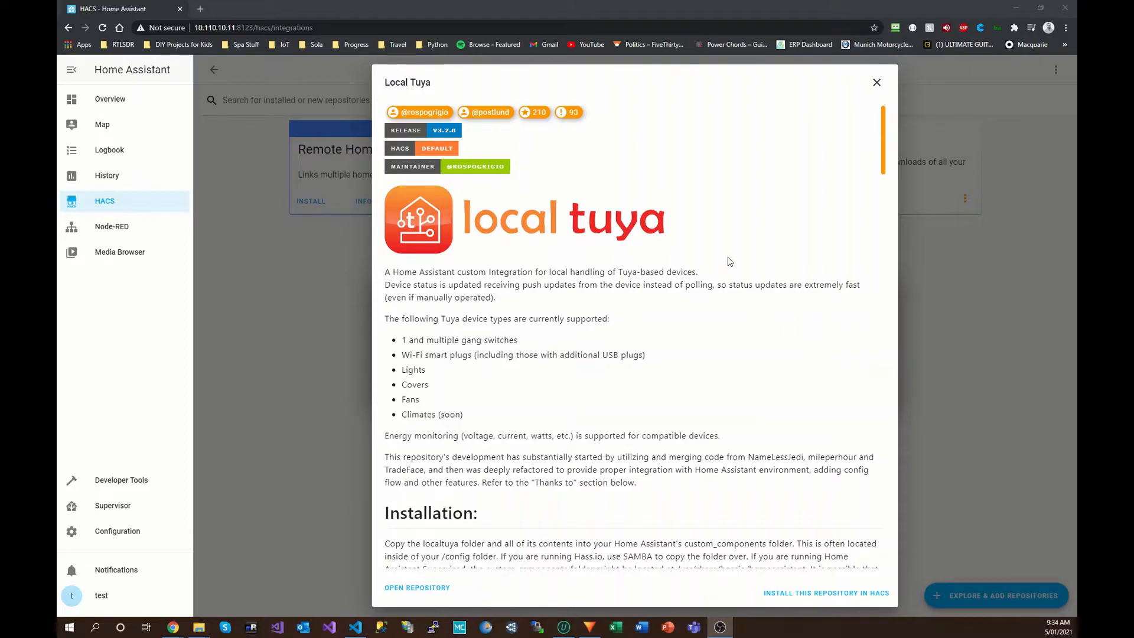
Step: Scroll to the Local Tuya Usage notes and highlight the requirement for the 'Tuya device's Key and ID'
scroll(730, 262, "down", 5)
scroll(729, 259, "down", 2)
scroll(728, 258, "up", 2)
scroll(729, 258, "up", 4)
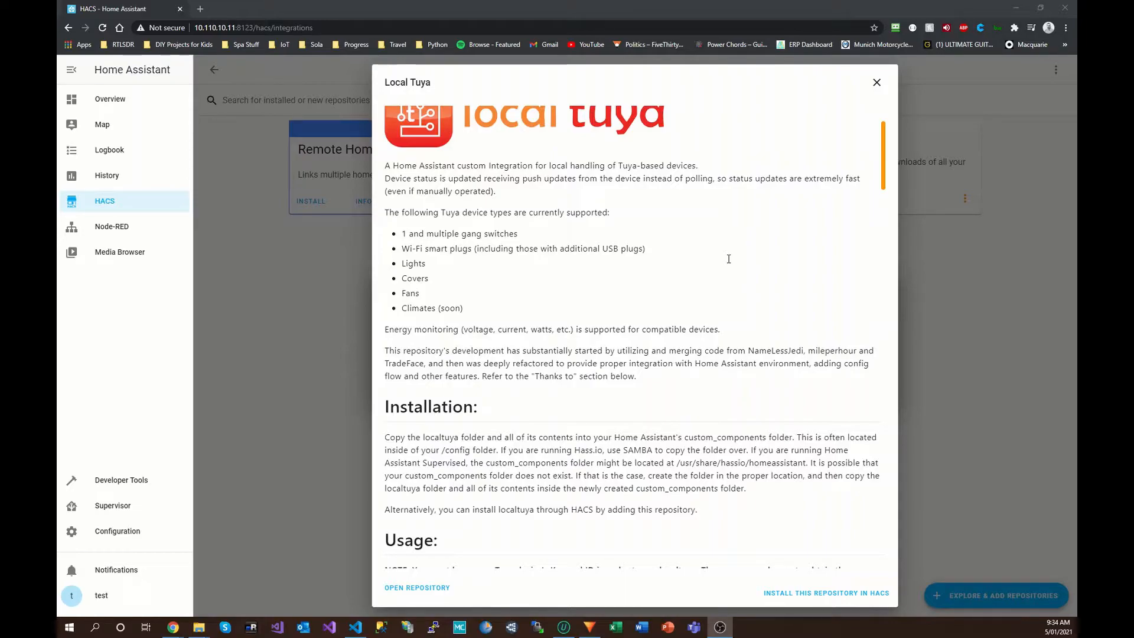
scroll(715, 281, "down", 3)
scroll(716, 286, "down", 3)
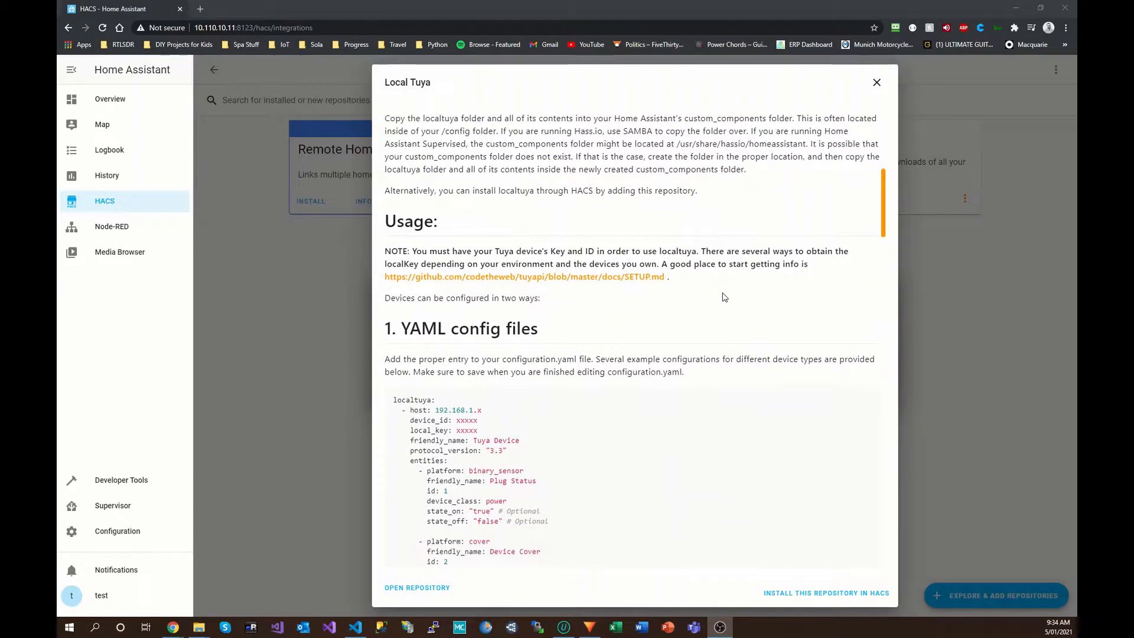
left_click_drag(495, 252, 595, 252)
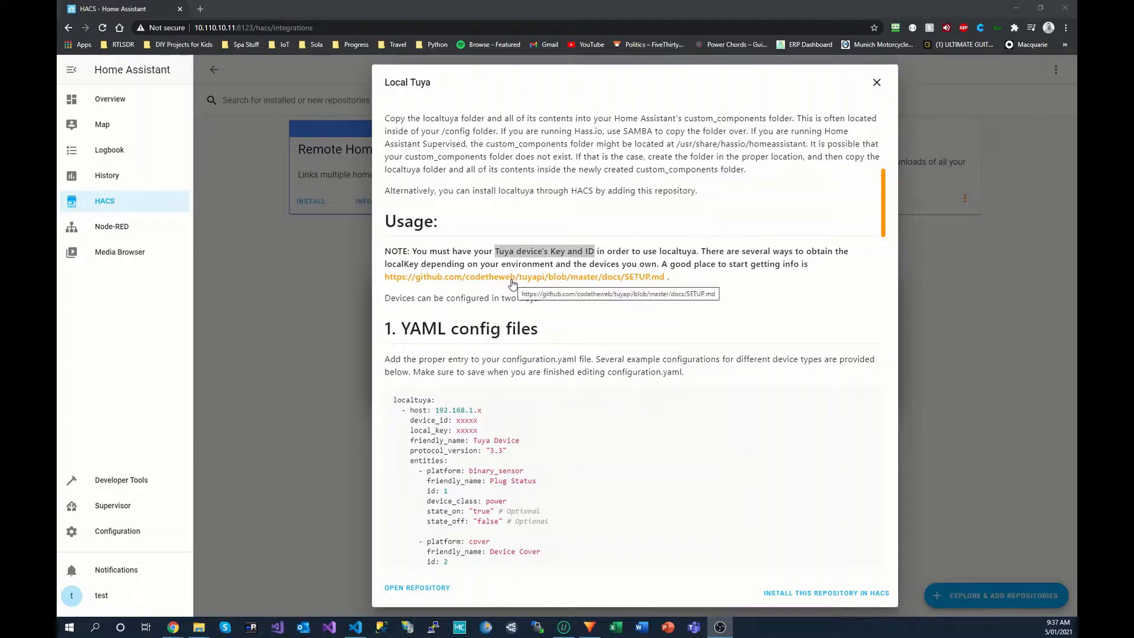
left_click(512, 282)
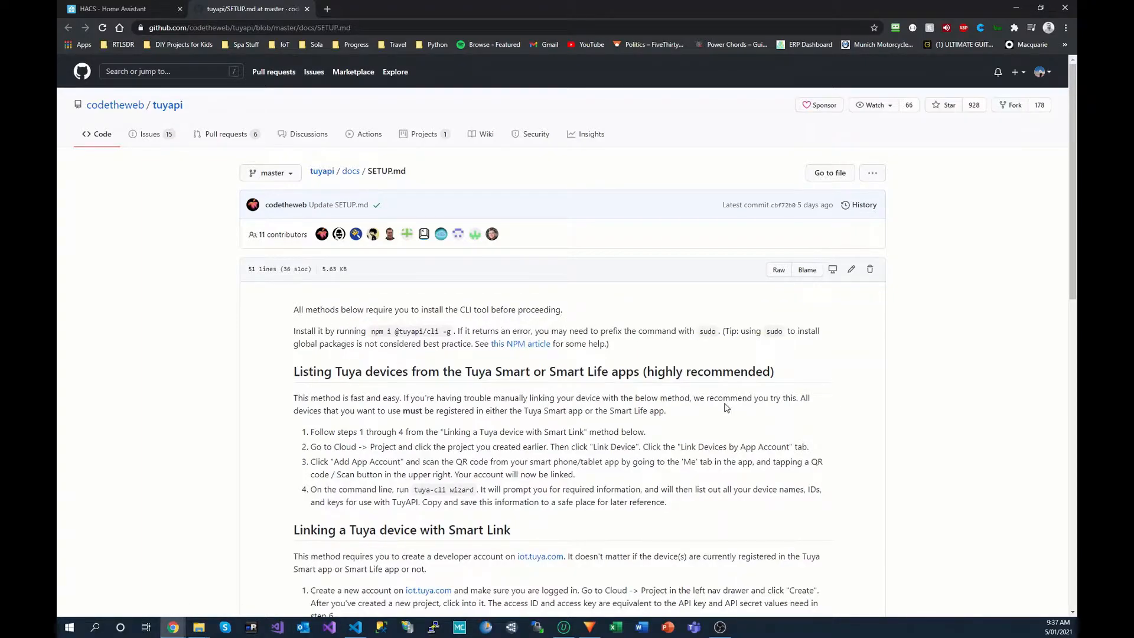
scroll(721, 409, "down", 2)
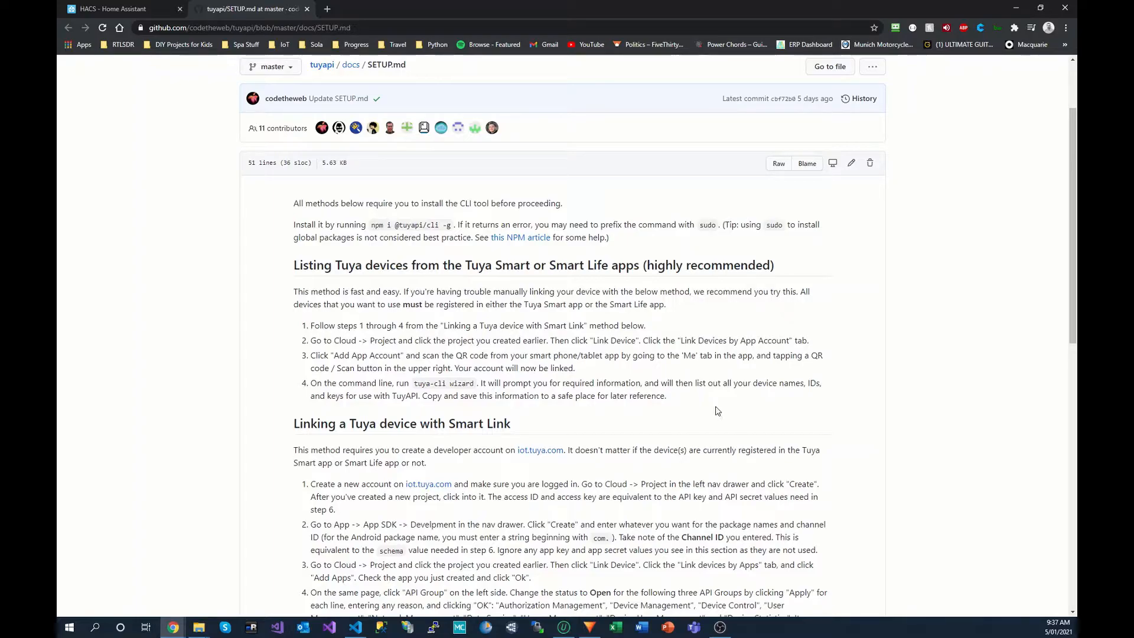
left_click_drag(372, 225, 451, 224)
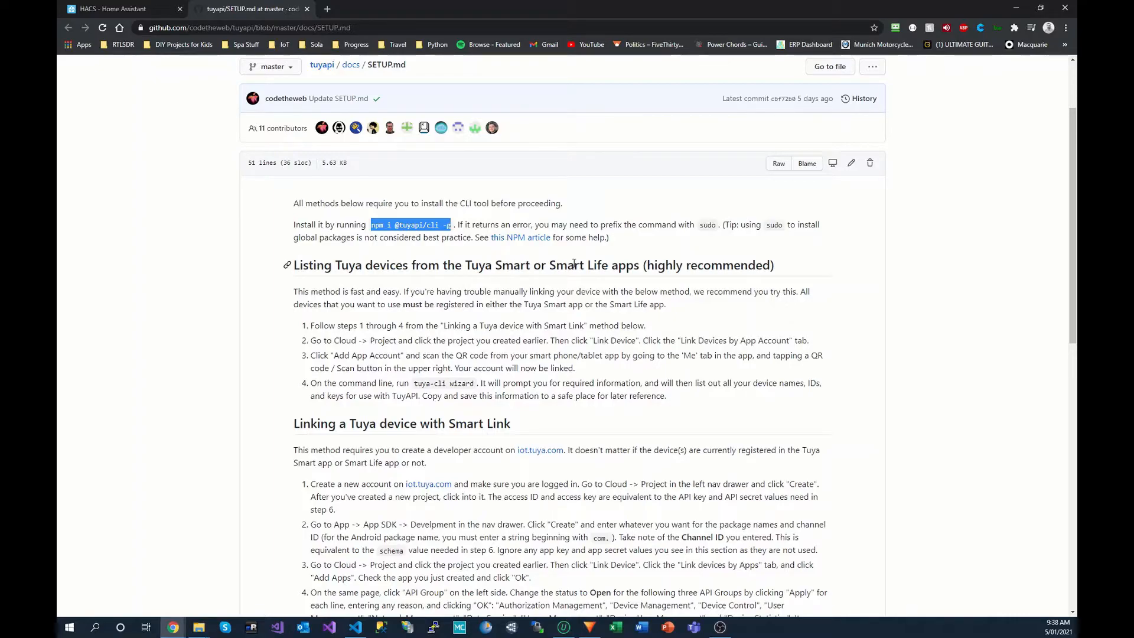
scroll(710, 369, "down", 3)
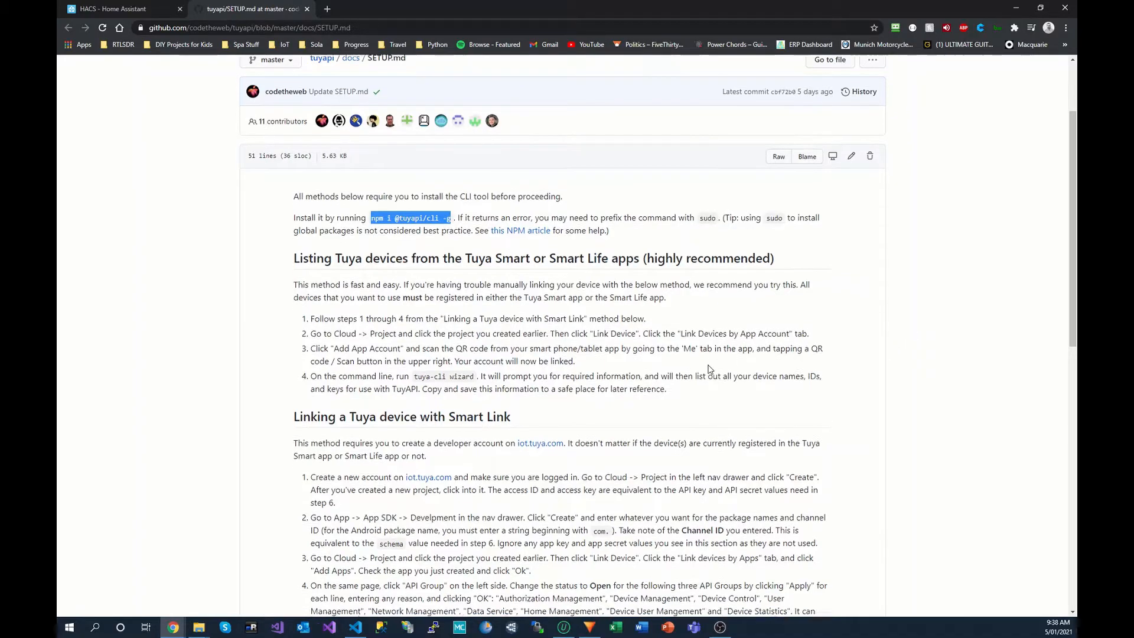
scroll(710, 369, "down", 6)
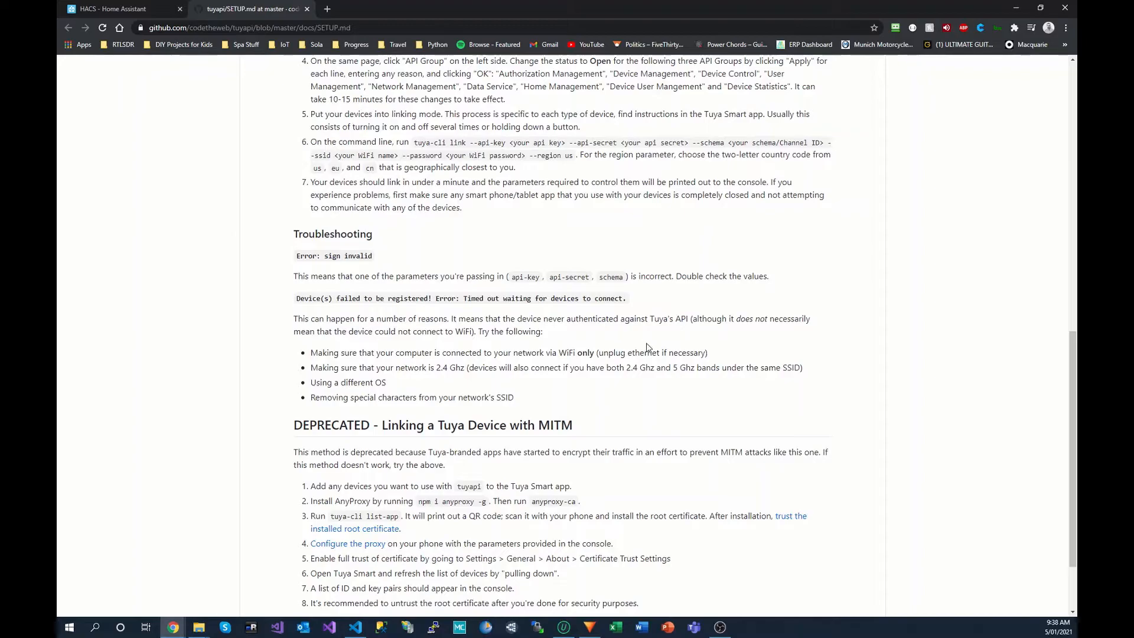
scroll(650, 355, "down", 2)
scroll(674, 357, "up", 6)
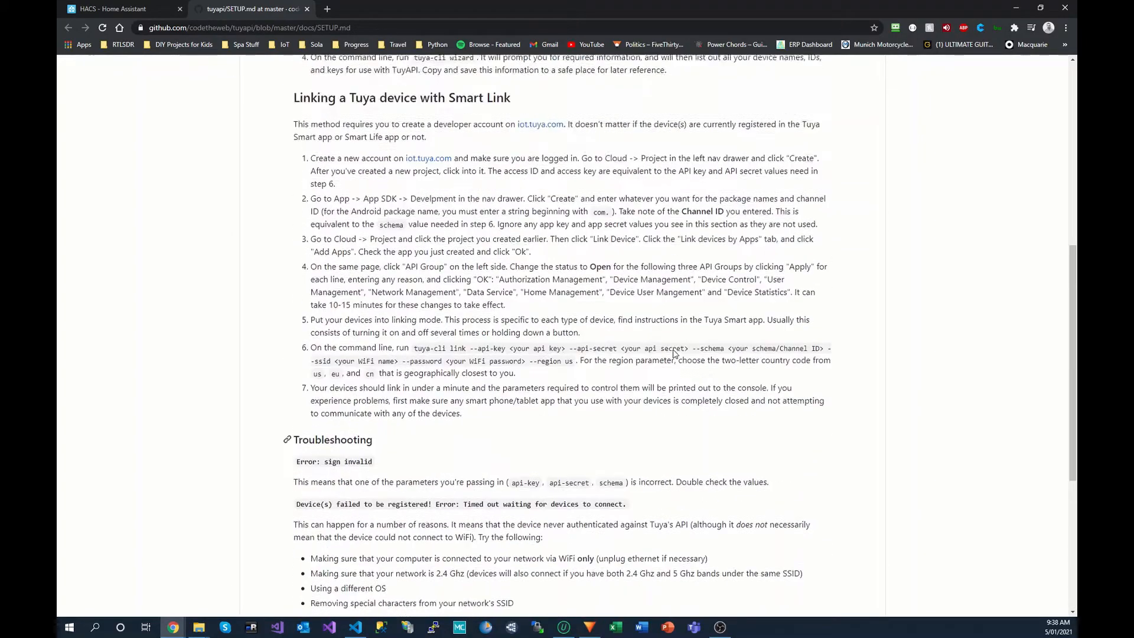
scroll(667, 348, "up", 3)
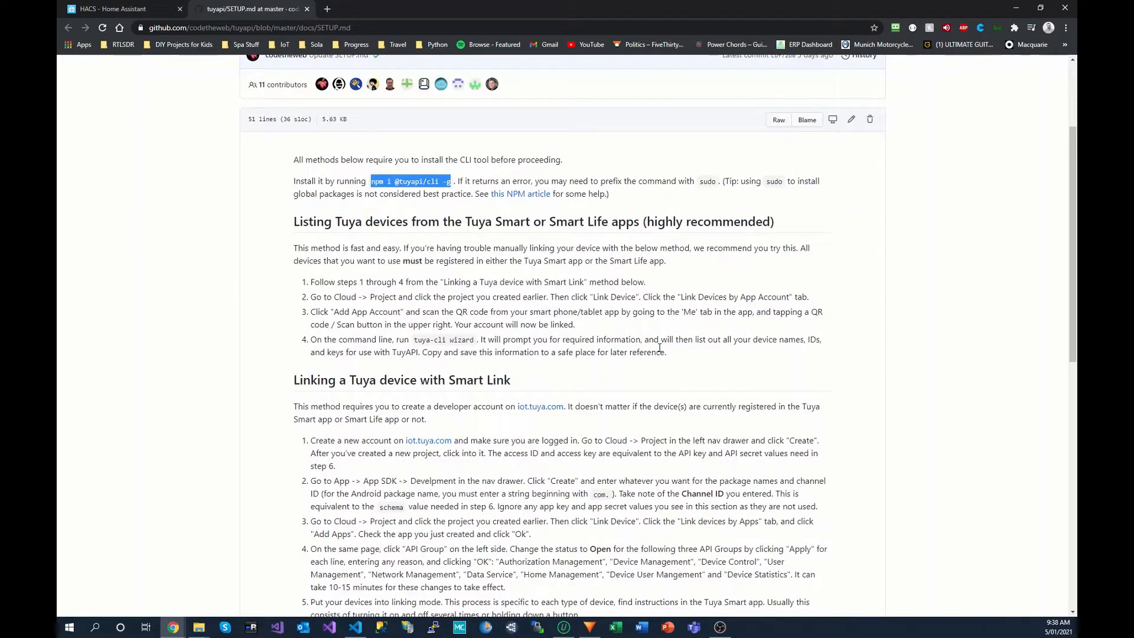
Step: Maximize the Android Emulator folder window in File Explorer
left_click(113, 8)
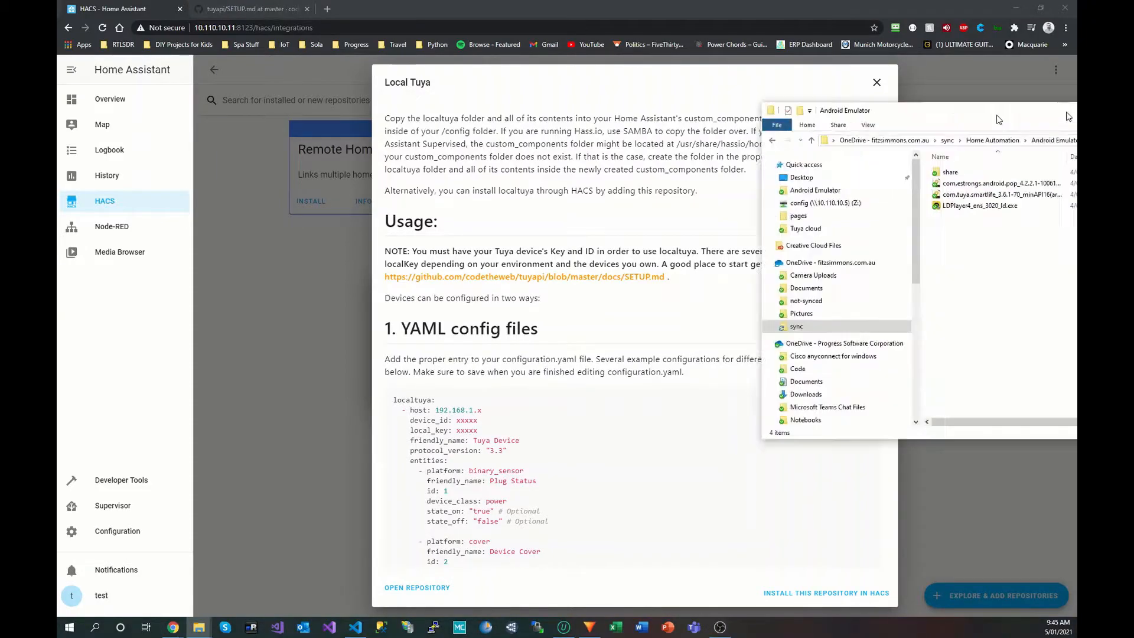
left_click_drag(1066, 112, 629, 120)
double_click(628, 119)
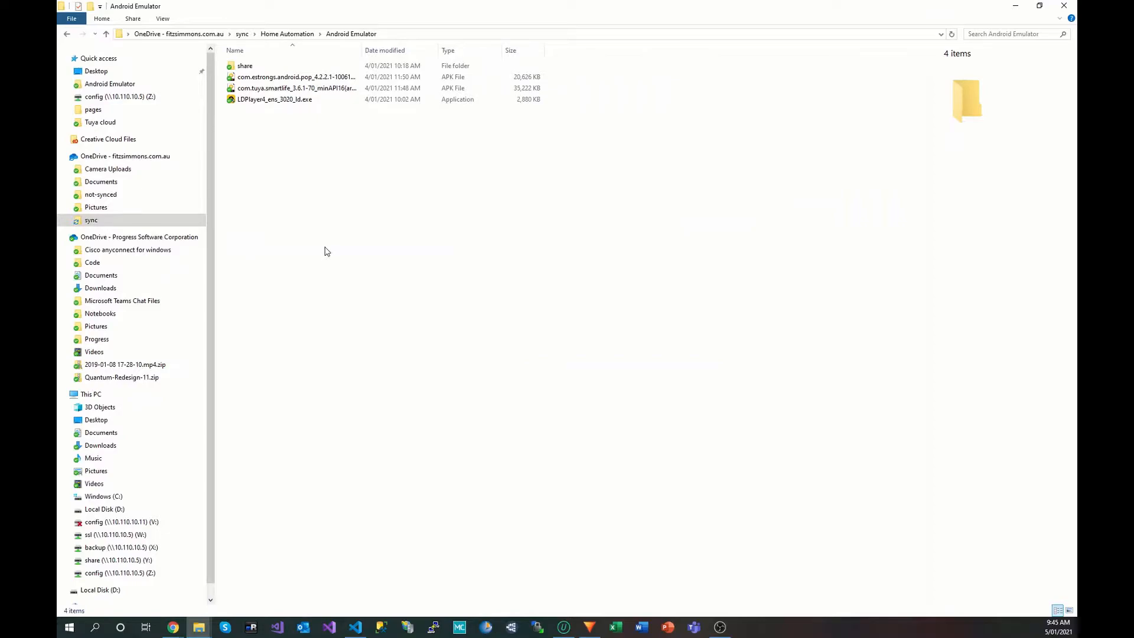
Step: Run LDPlayer4_ens_3020_ld.exe as administrator, install LDPlayer, and start it
left_click(262, 99)
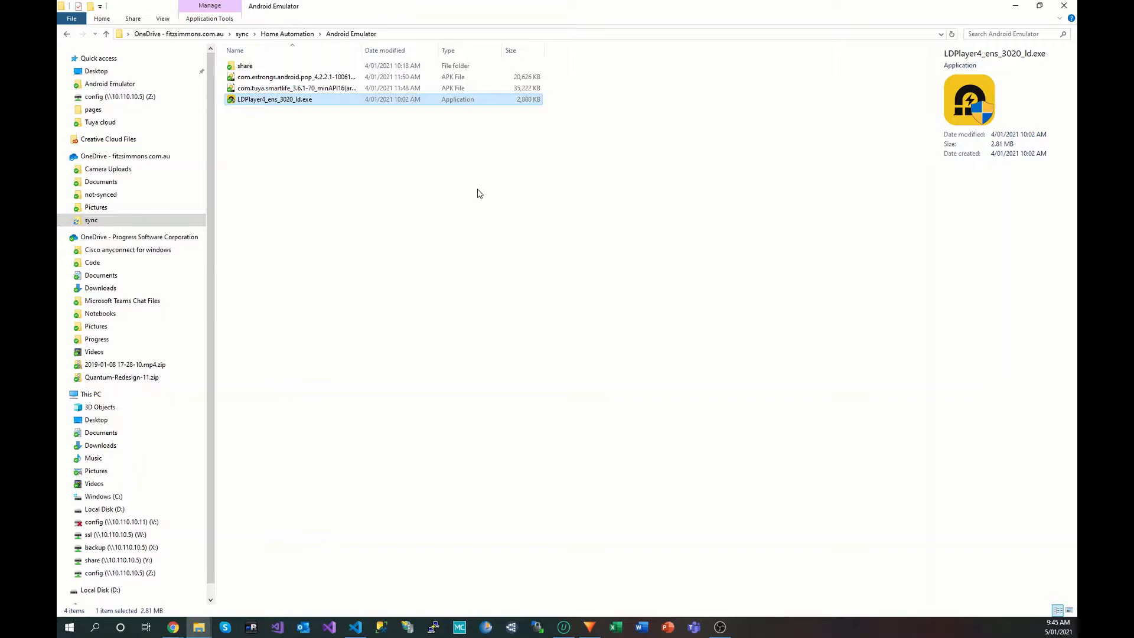
right_click(267, 102)
left_click(298, 118)
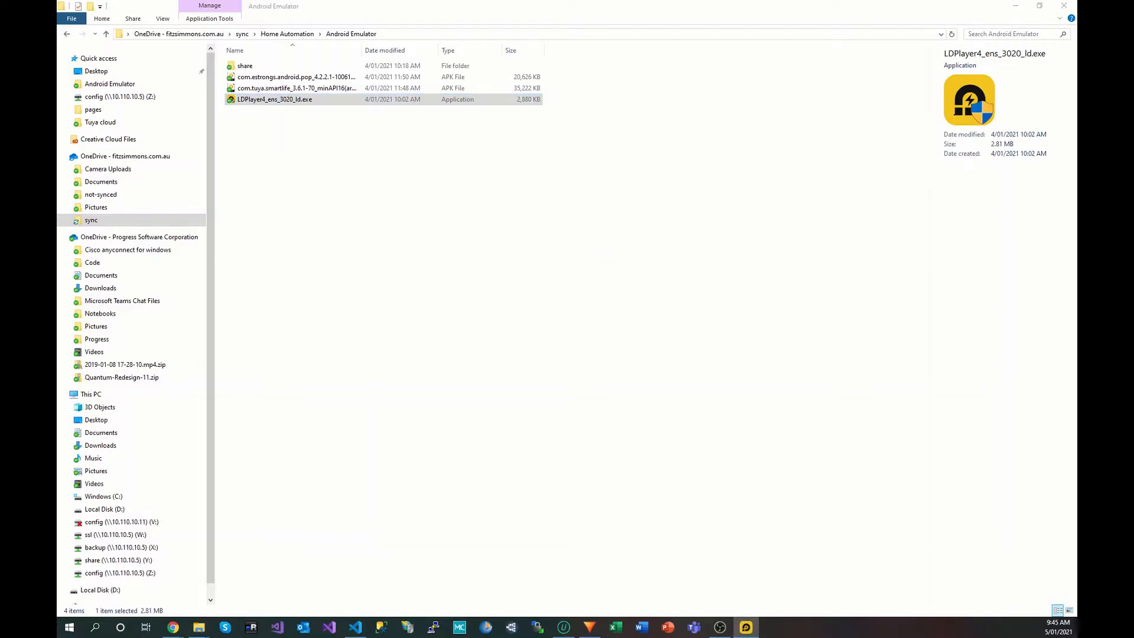
left_click(550, 323)
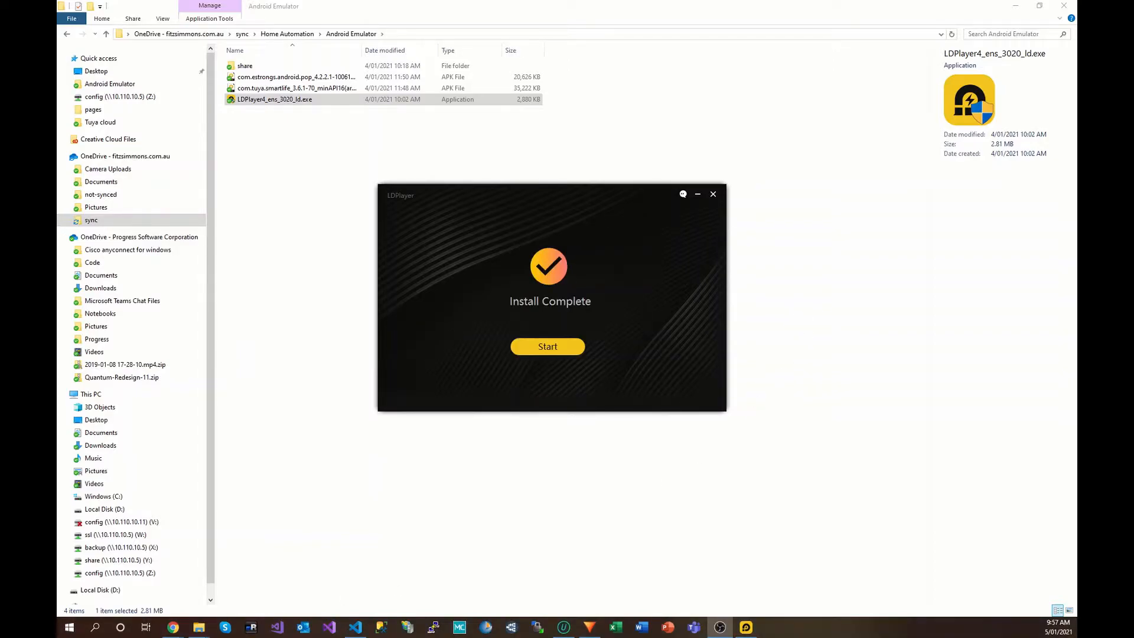
left_click(549, 347)
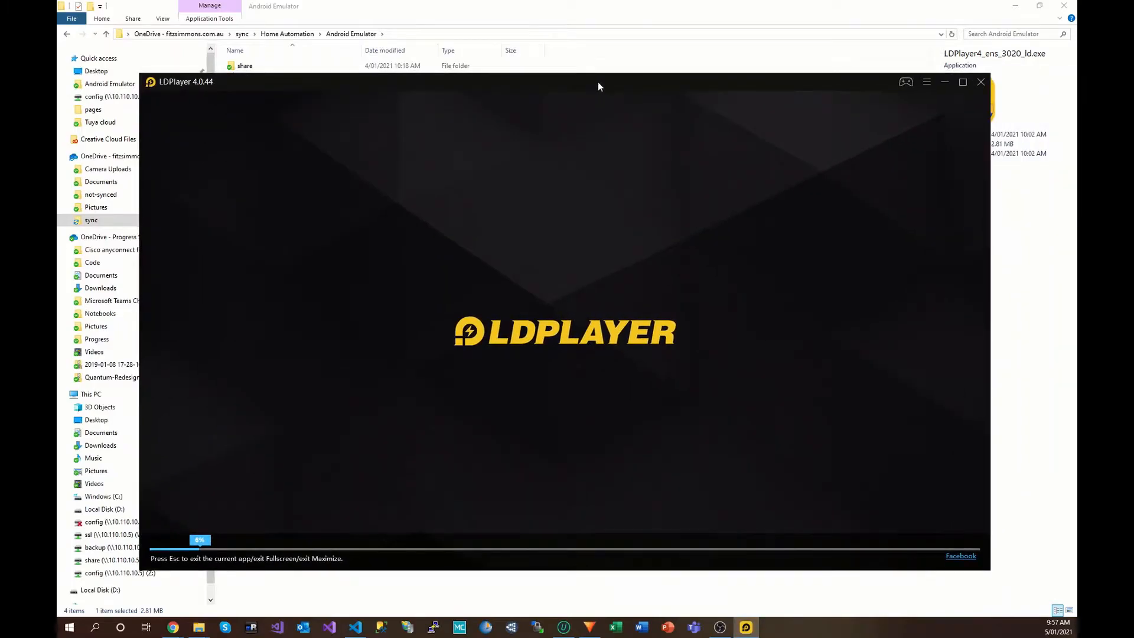
Step: Maximize the LDPlayer window, then bring the Android Emulator folder window to the front
left_click_drag(598, 82, 603, 85)
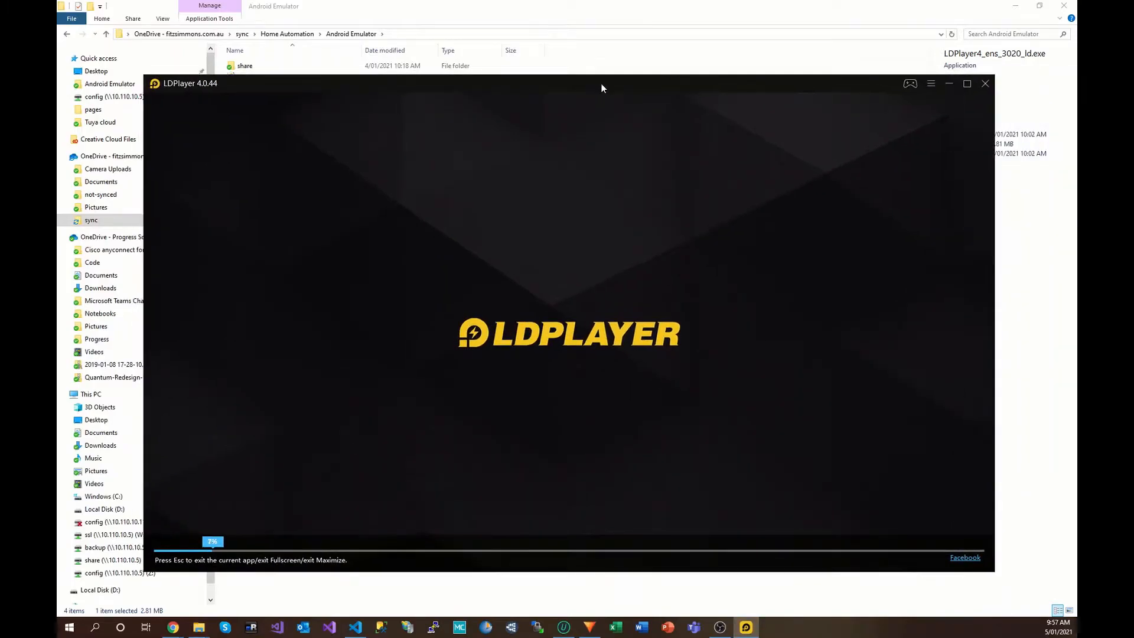
double_click(604, 84)
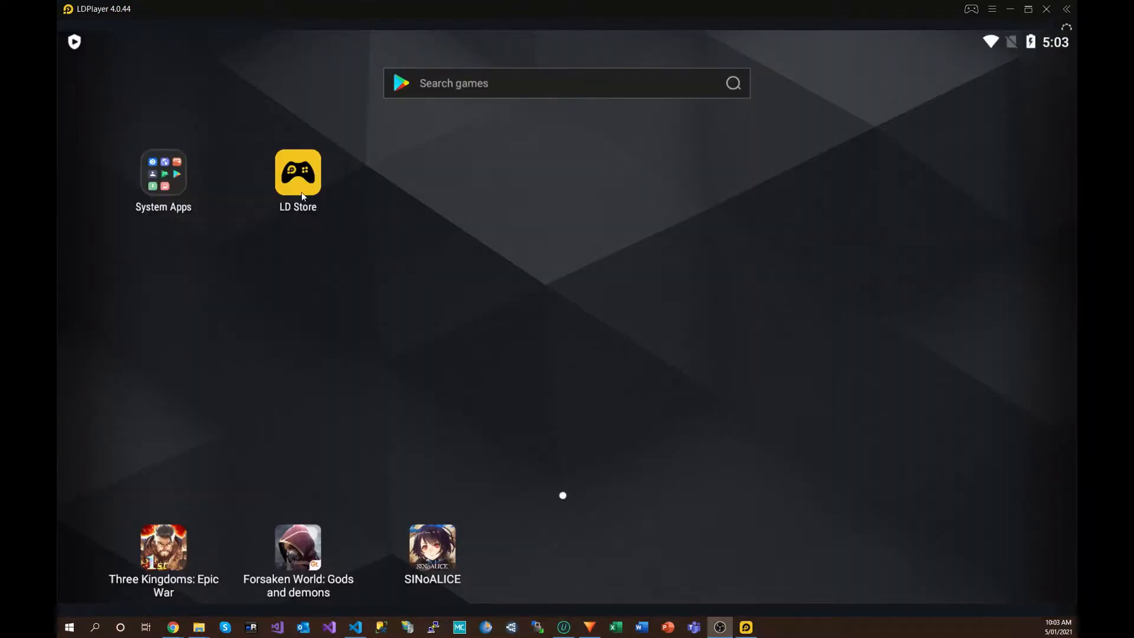
mouse_move(199, 627)
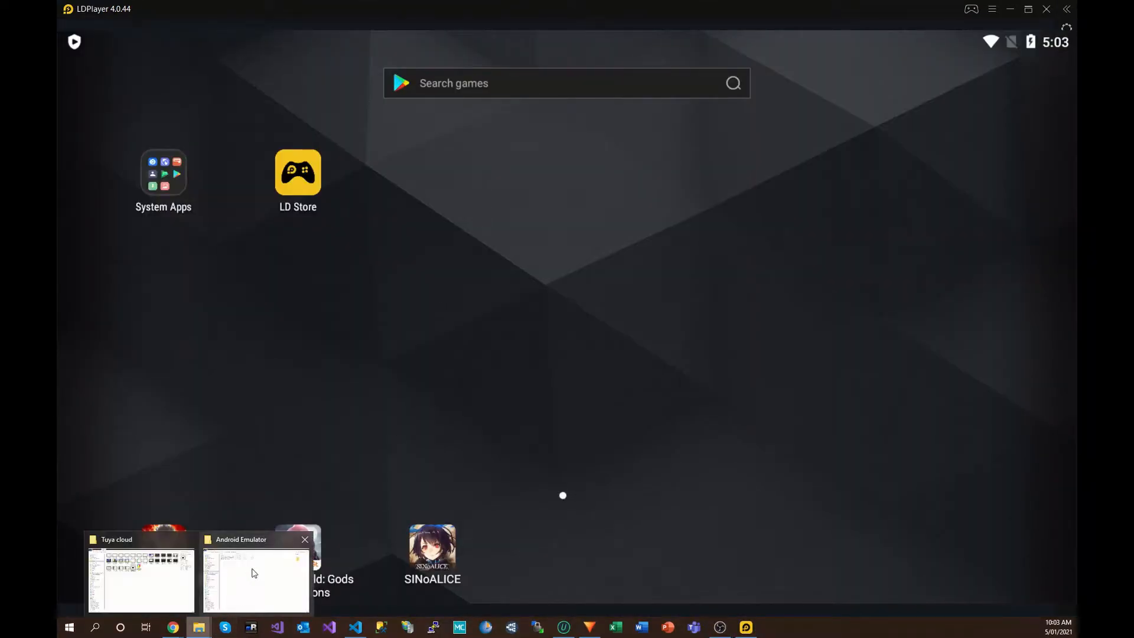
left_click(254, 572)
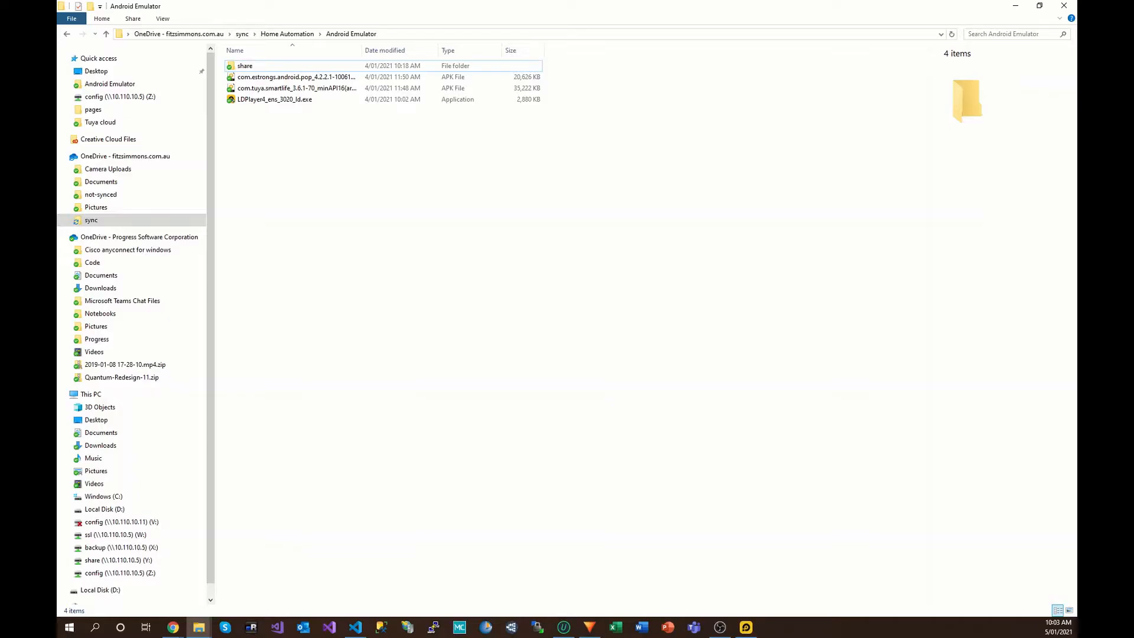
left_click_drag(1076, 148, 301, 1)
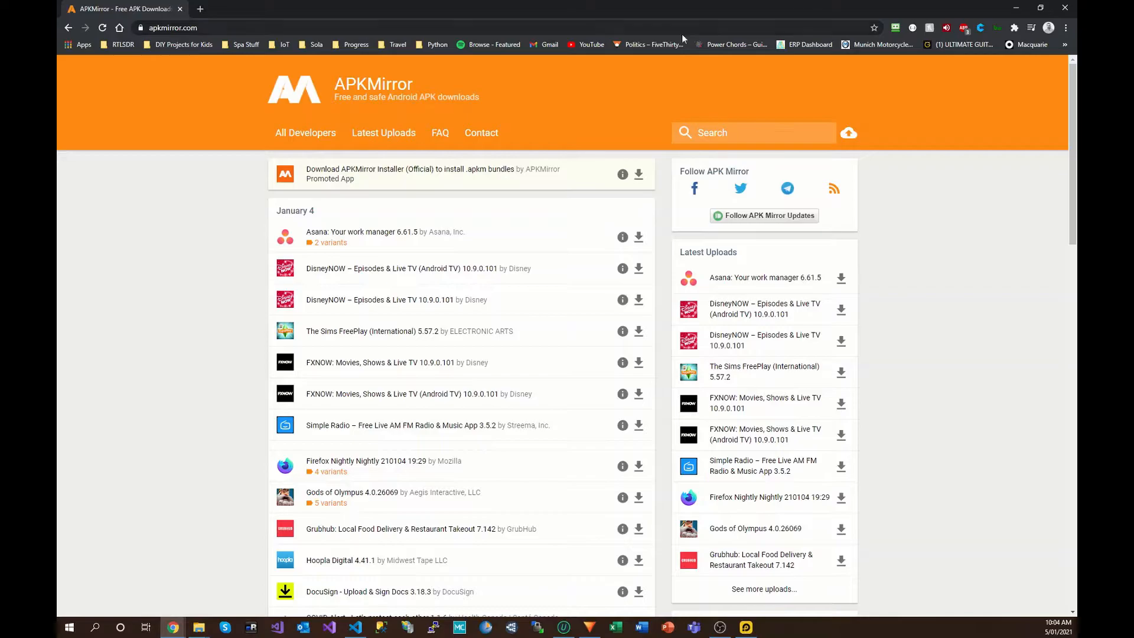
type("tuya")
key("Return")
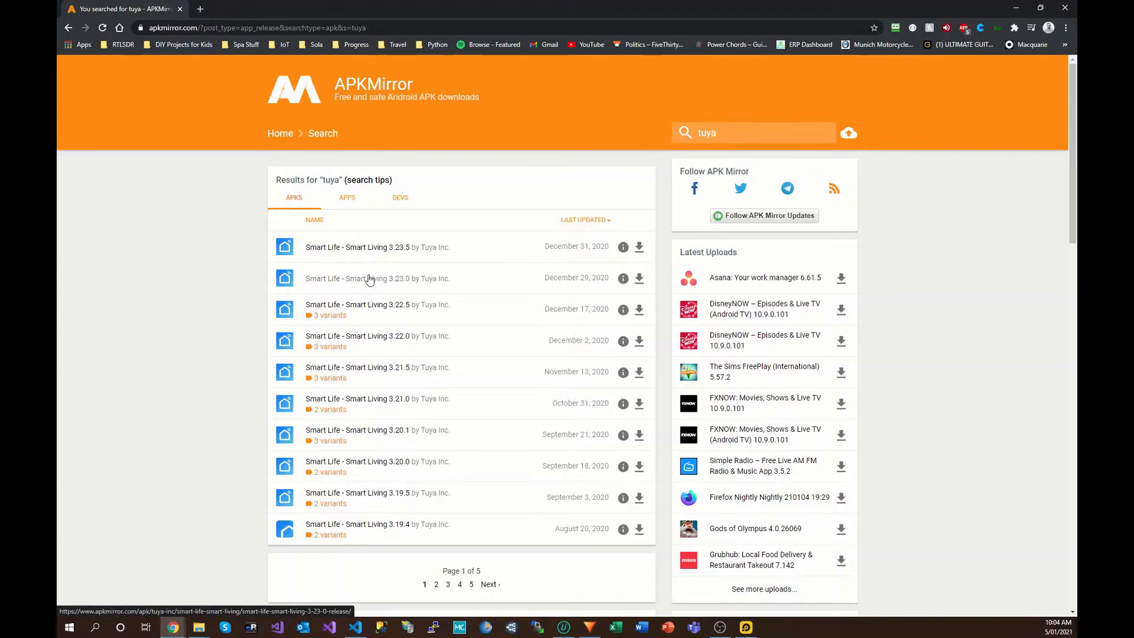
left_click(639, 281)
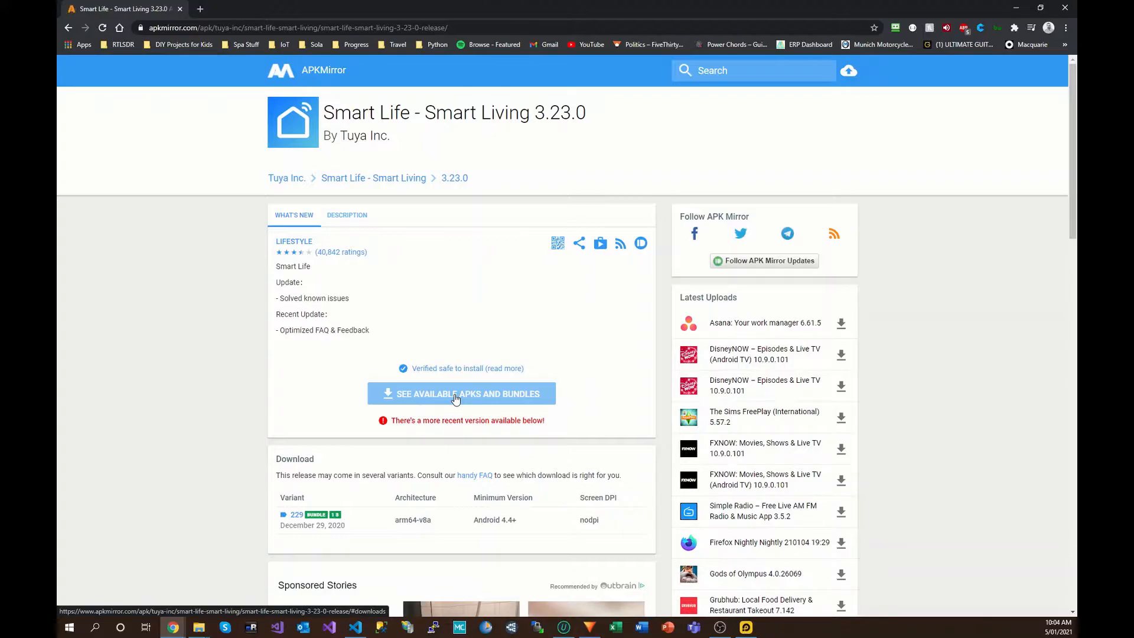
left_click(179, 10)
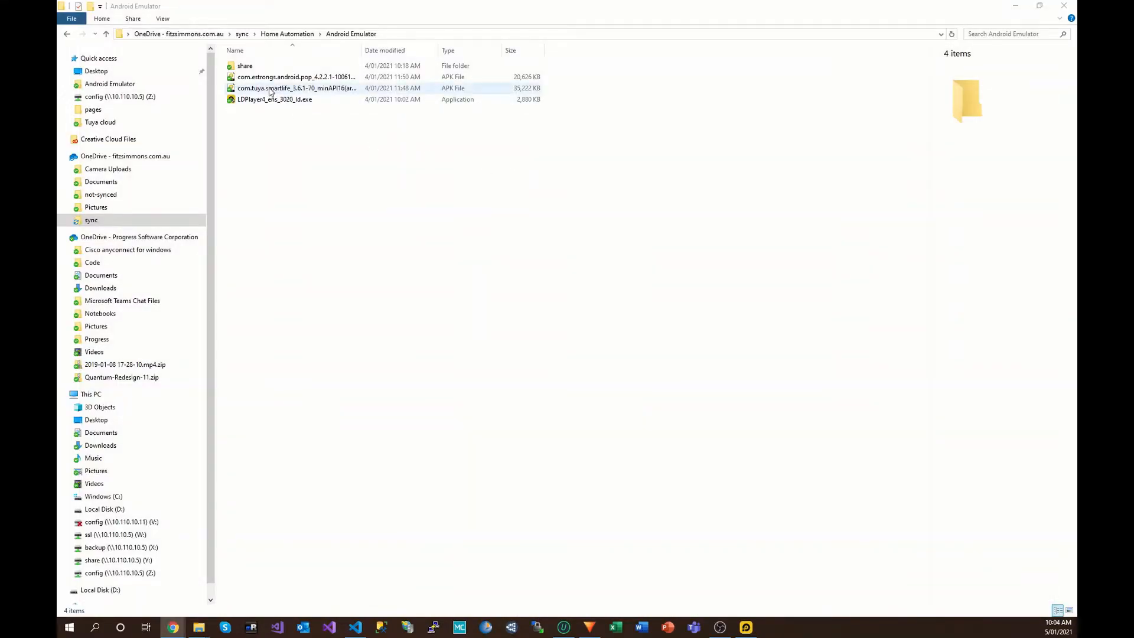
Step: Drag the ES File Explorer and Smart Life APKs onto LDPlayer to install them
left_click_drag(311, 15, 707, 72)
left_click(668, 135)
left_click_drag(668, 136, 361, 195)
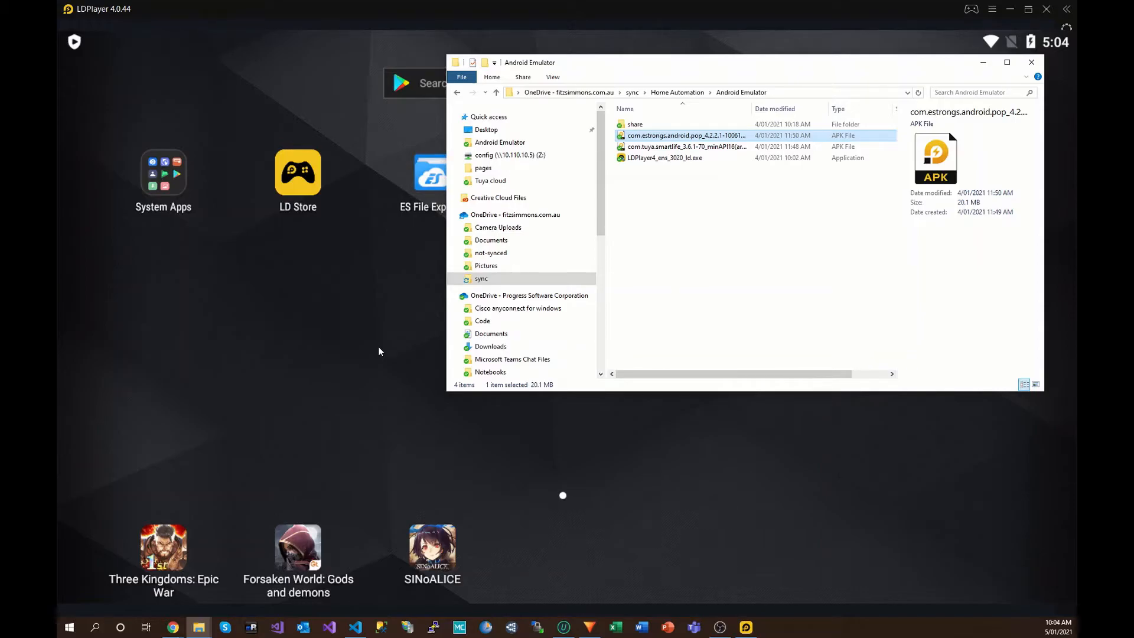
left_click_drag(682, 66, 780, 70)
left_click(757, 153)
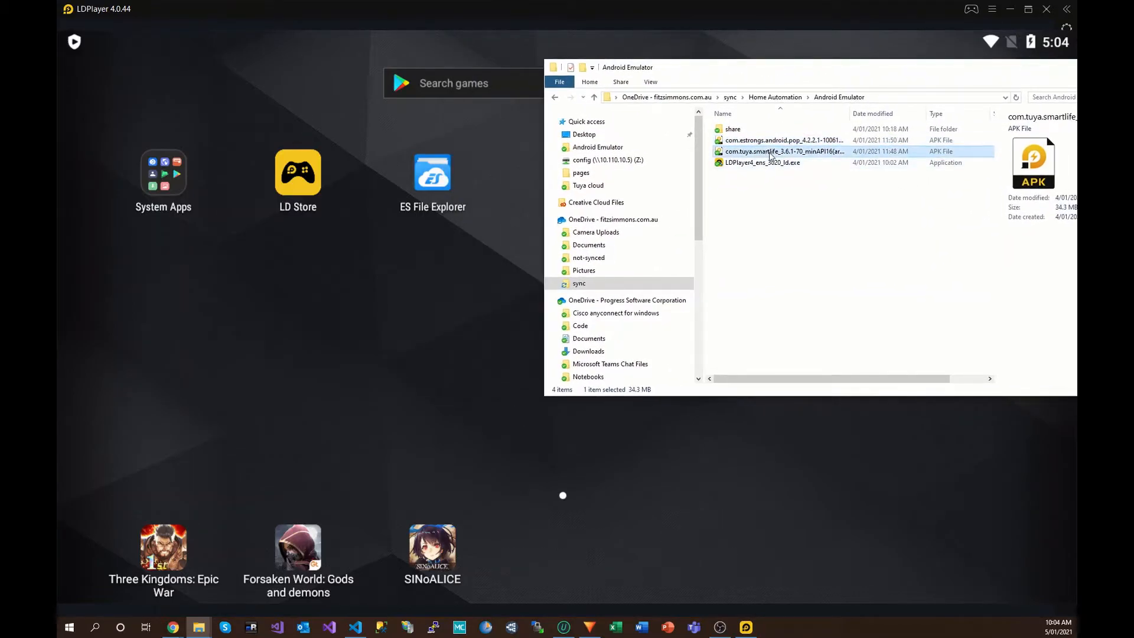
left_click_drag(757, 154, 519, 202)
Step: Minimize the folder window and launch Smart Life in the emulator
left_click_drag(1015, 74, 914, 80)
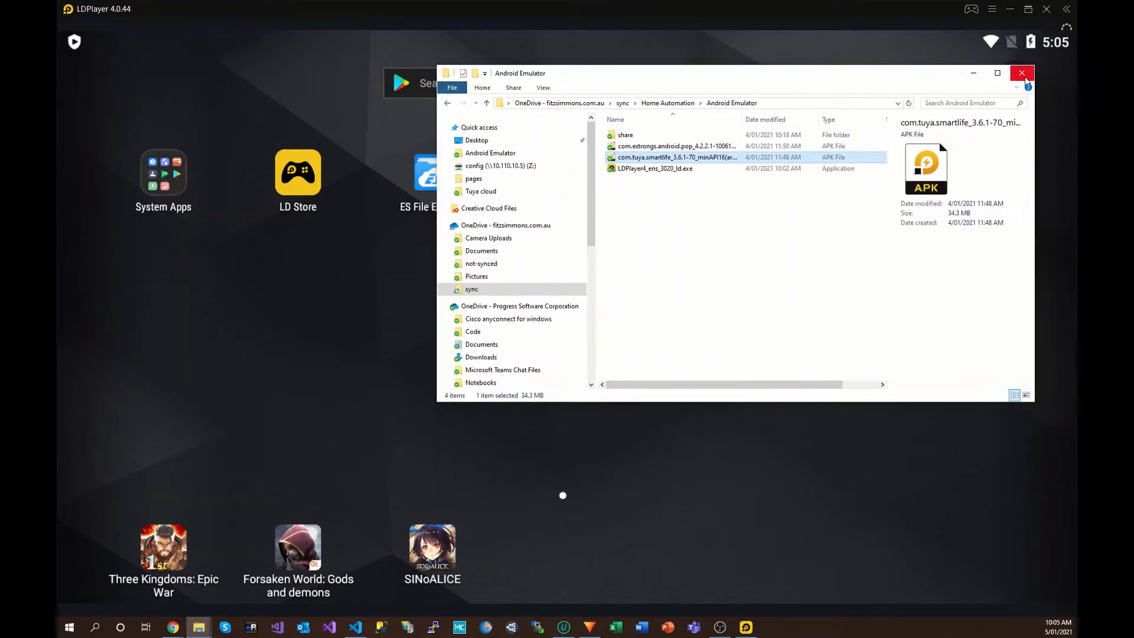
left_click(980, 73)
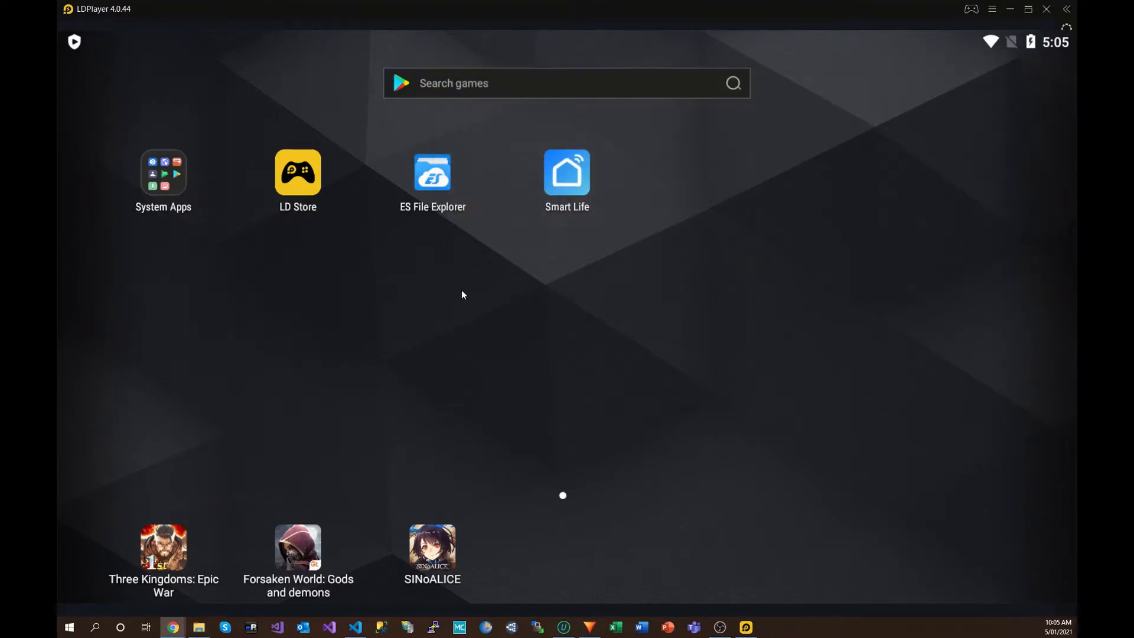
left_click(573, 179)
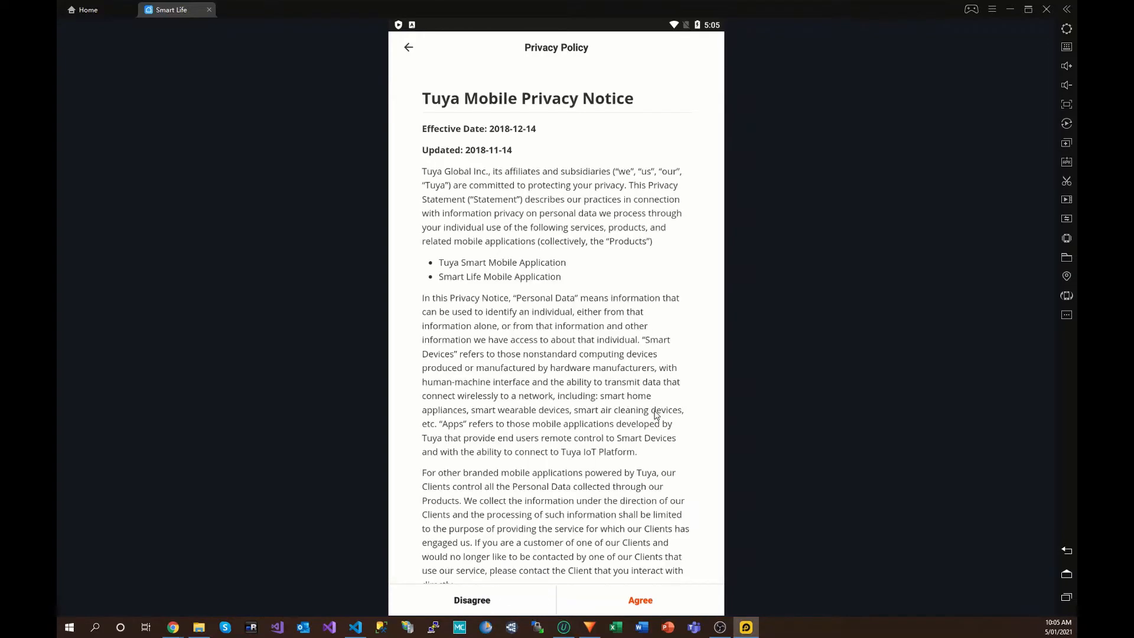
Step: Scroll through the Smart Life privacy notice down to its contact details section
scroll(629, 497, "down", 10)
scroll(629, 498, "down", 20)
scroll(630, 497, "down", 10)
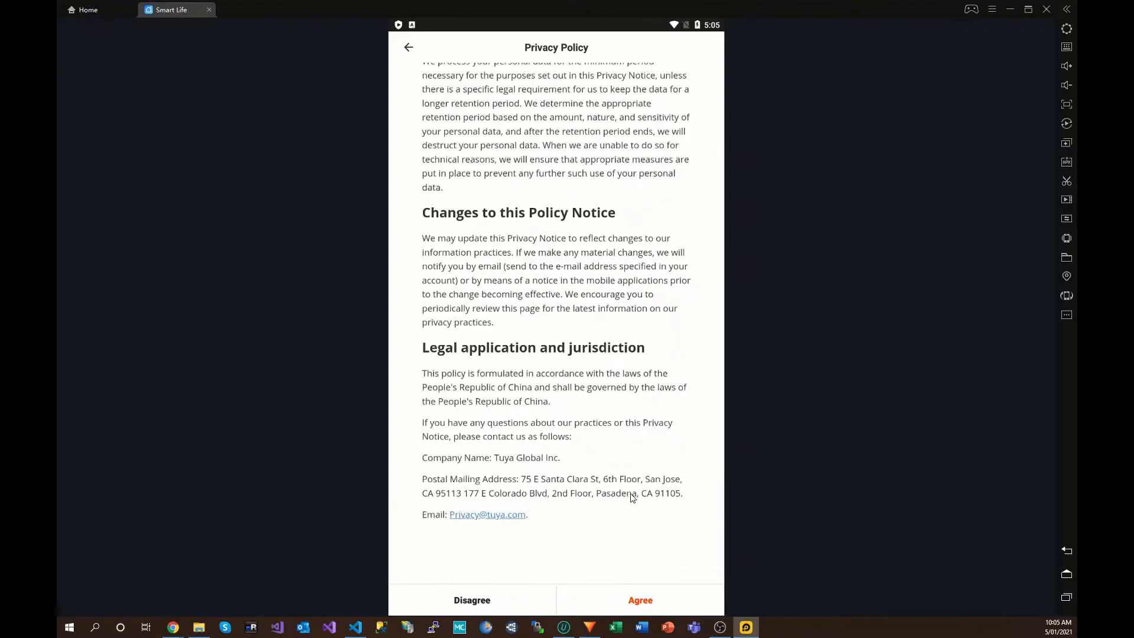
Step: Agree to the Smart Life privacy policy and log in with the account's mobile number or e-mail
left_click(641, 600)
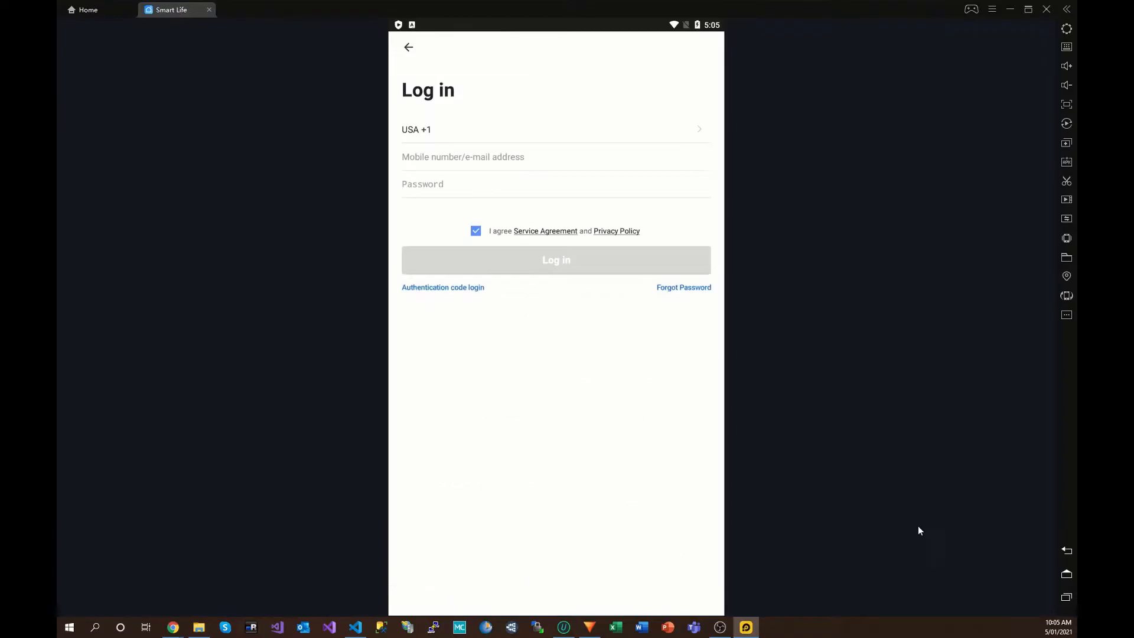
left_click(449, 159)
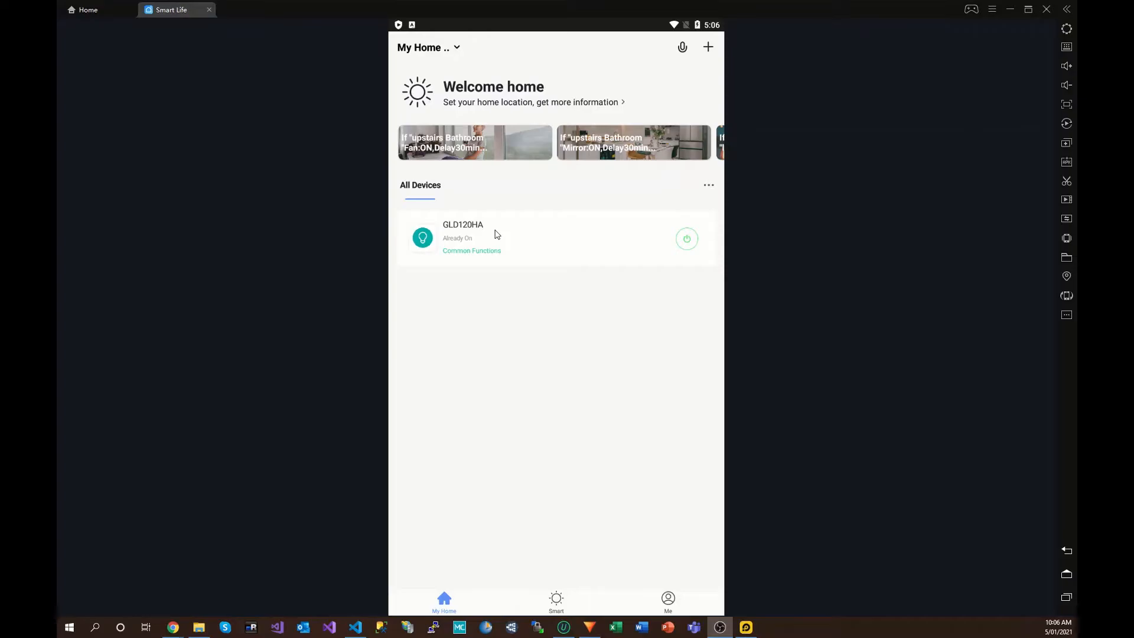
left_click(687, 241)
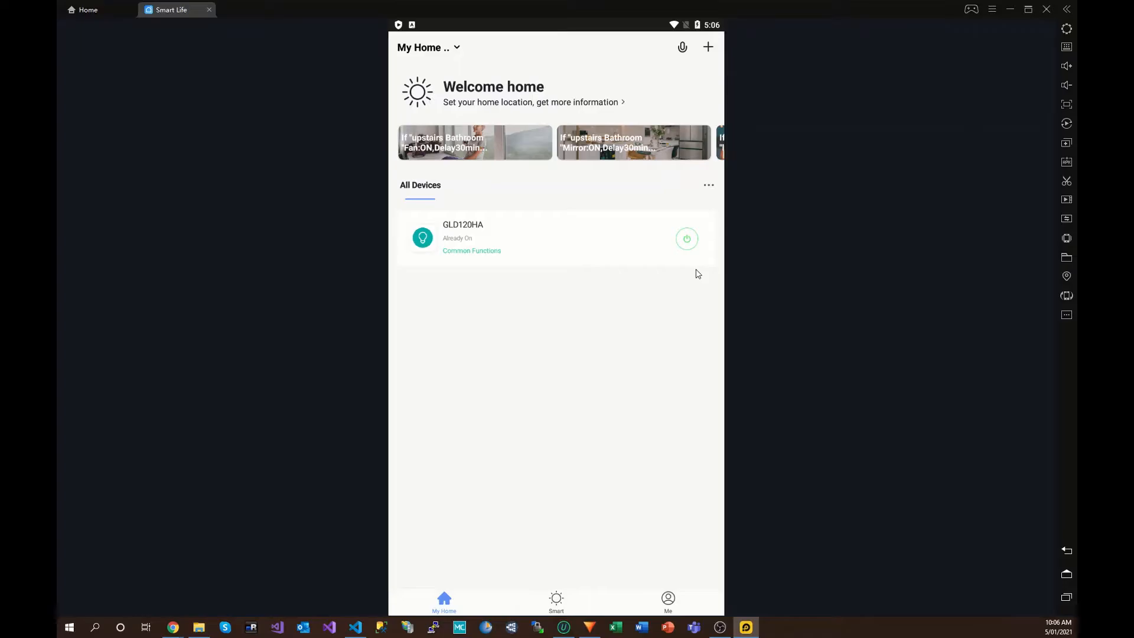
Step: Toggle the GLD120HA light on, off, and back on
left_click(691, 245)
left_click(689, 244)
left_click(690, 244)
Step: Return to the Android home screen and check the shared folder paths: D:/data on PC, /sdcard/Pictures on Android
left_click(1066, 575)
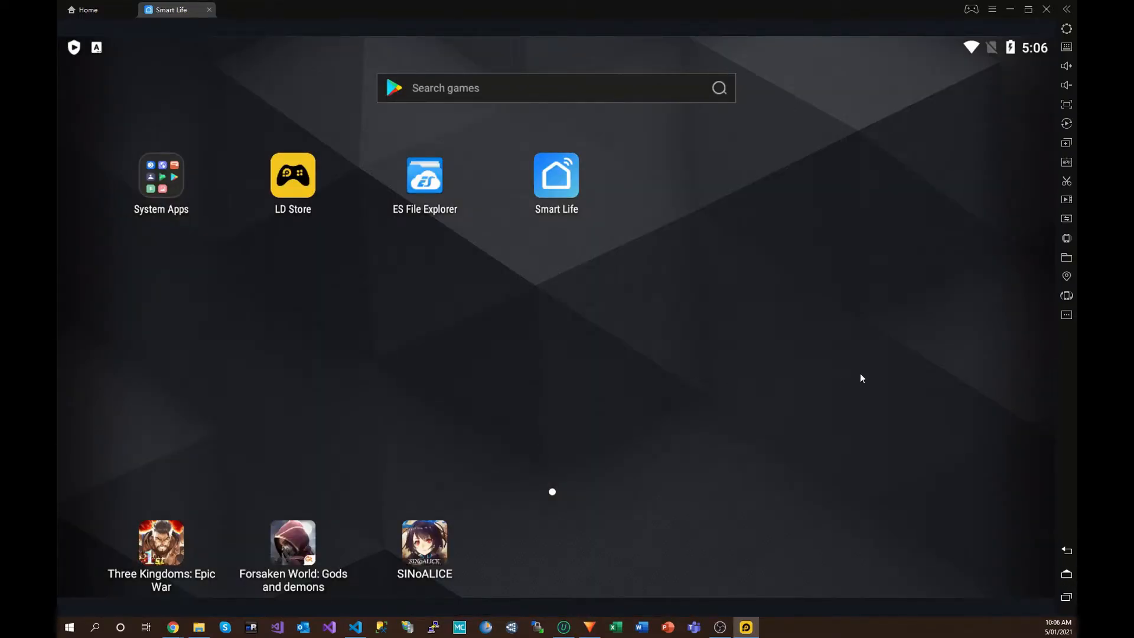
left_click(1066, 258)
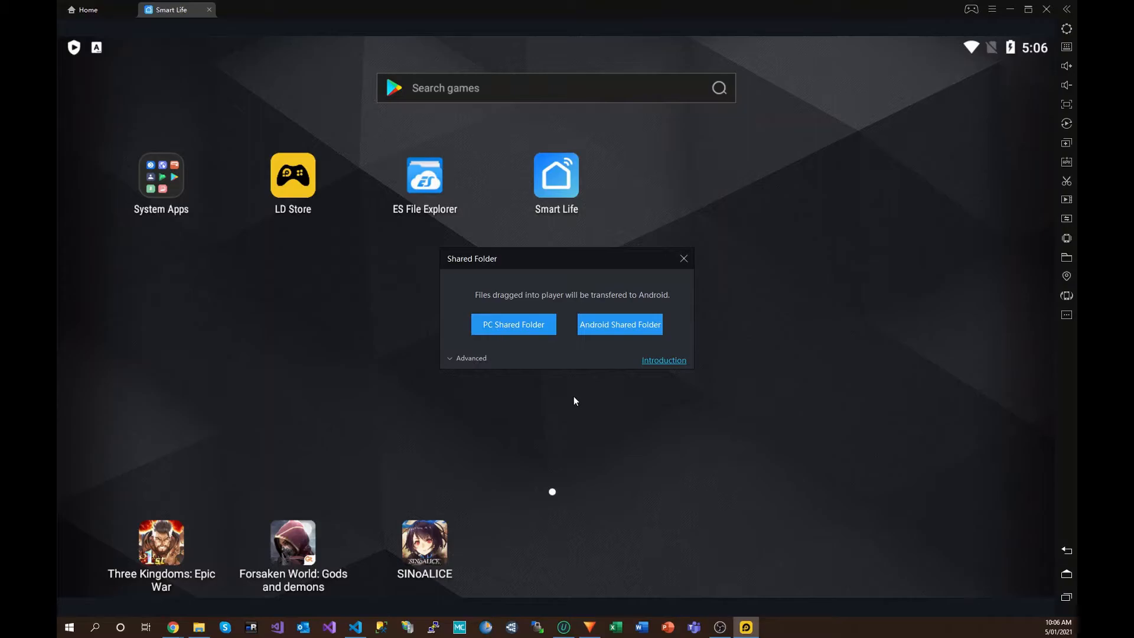
left_click(472, 360)
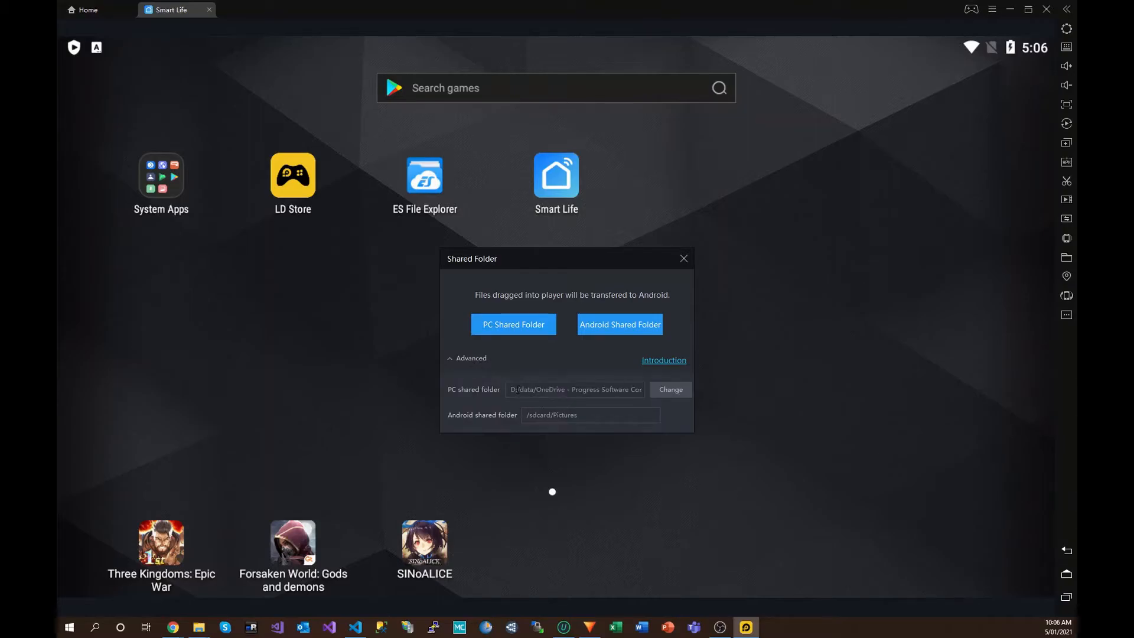
left_click_drag(511, 390, 546, 392)
left_click(651, 394)
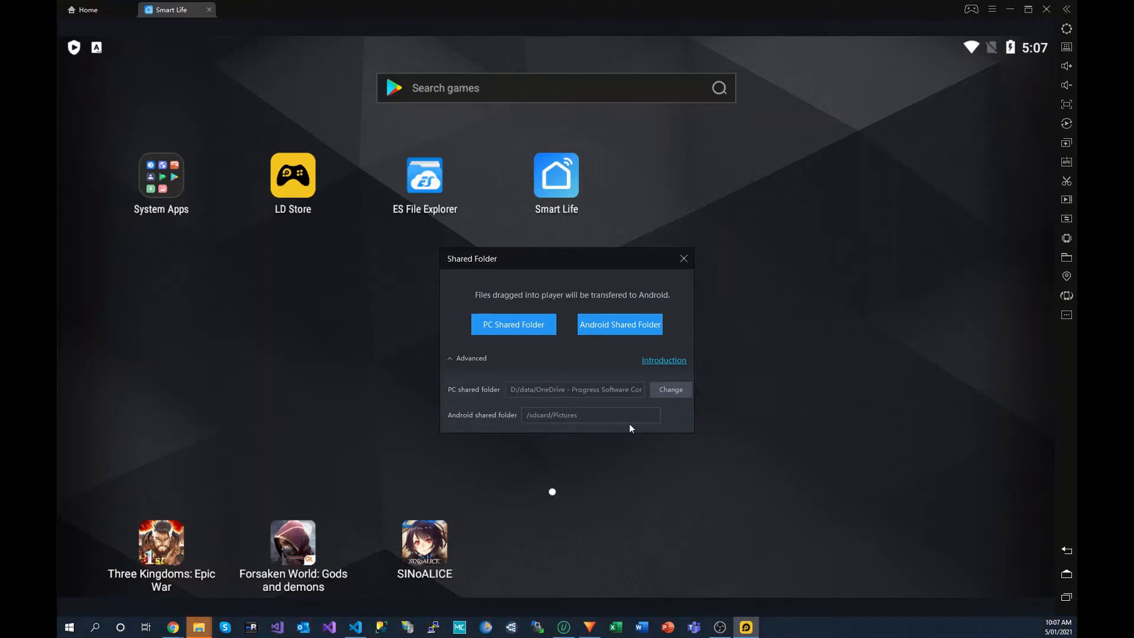
left_click(598, 416)
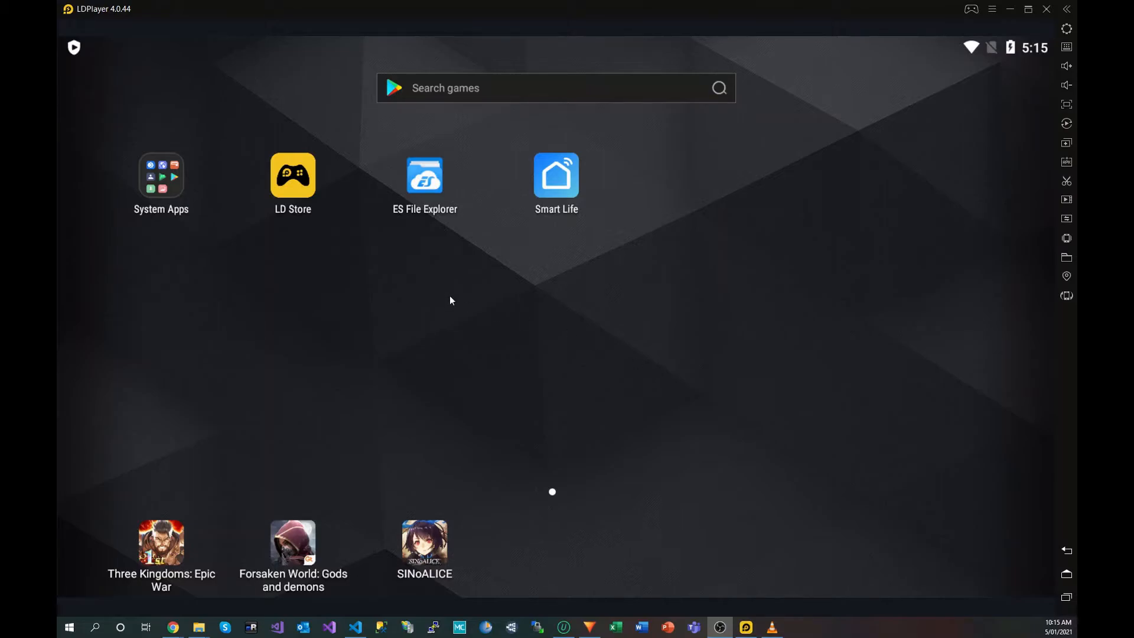
Step: Launch ES File Explorer, allowing storage, media, phone and location access, and accept its privacy policy
left_click(423, 177)
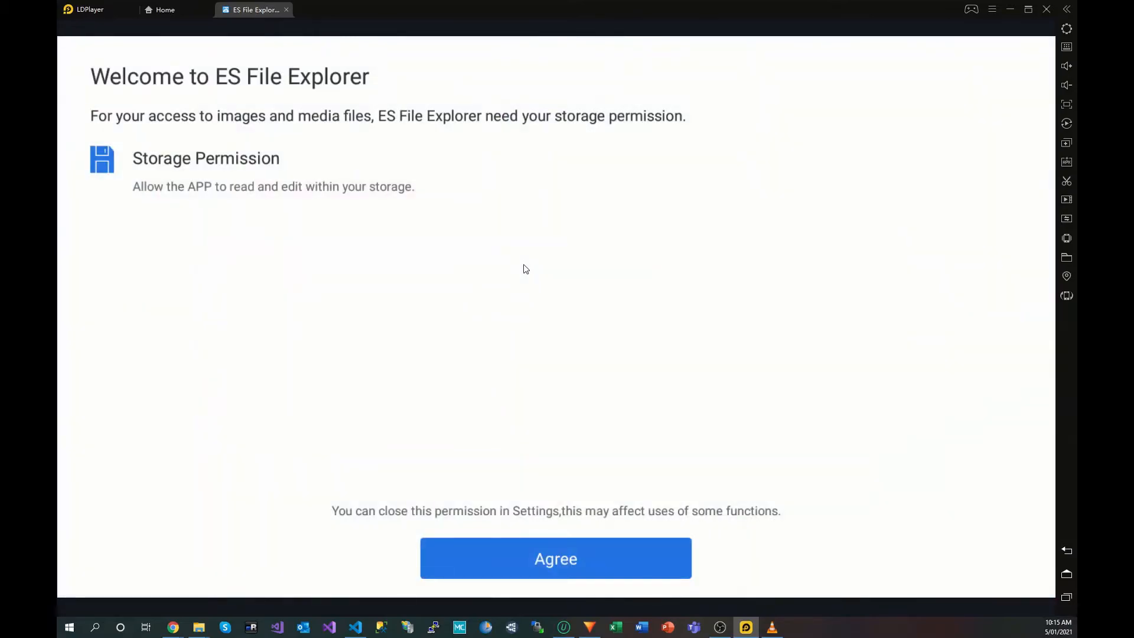
left_click(547, 553)
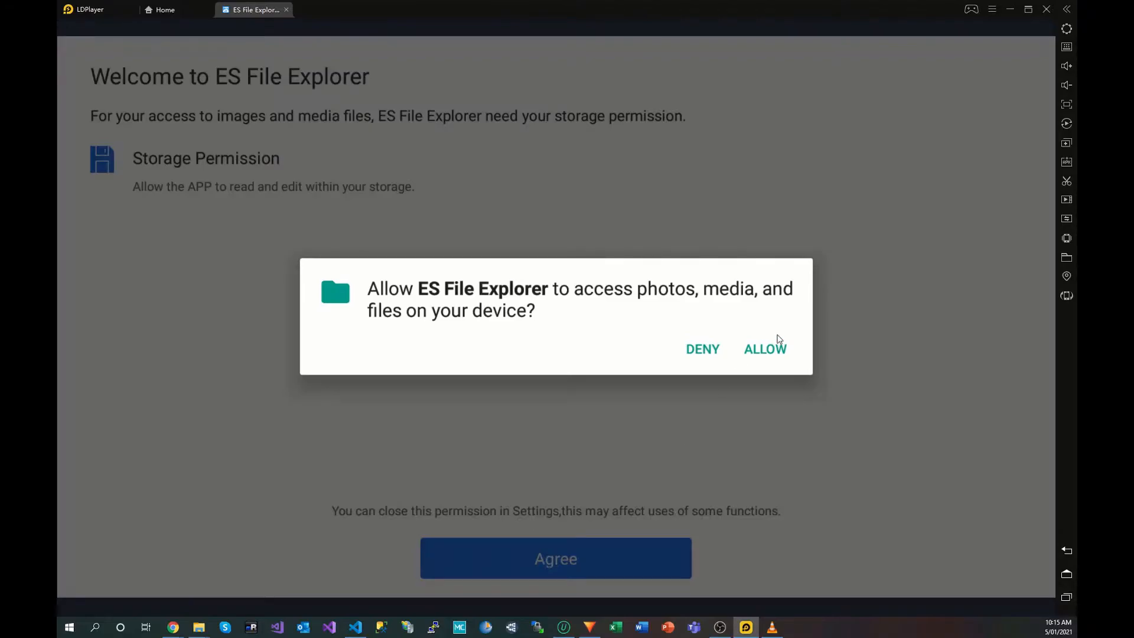
left_click(783, 364)
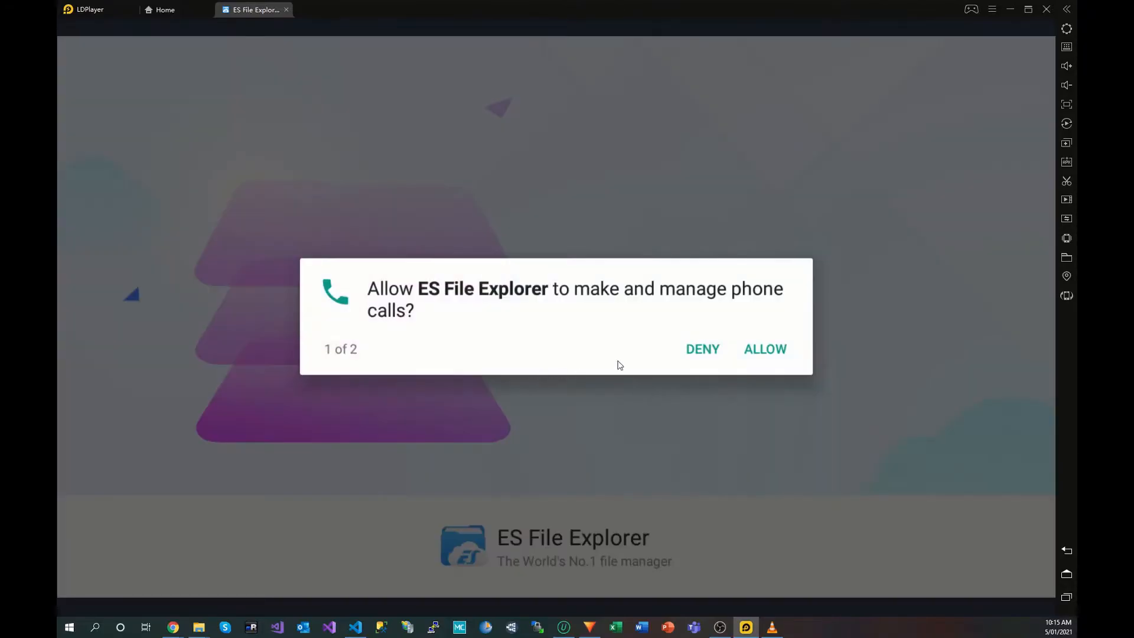
left_click(769, 349)
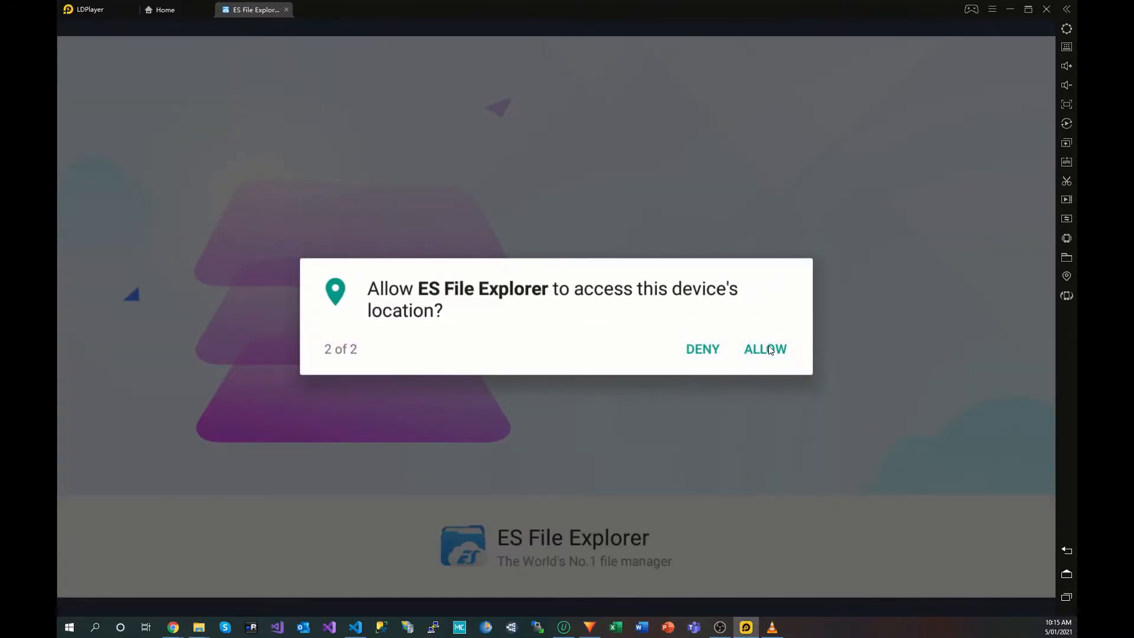
left_click(770, 349)
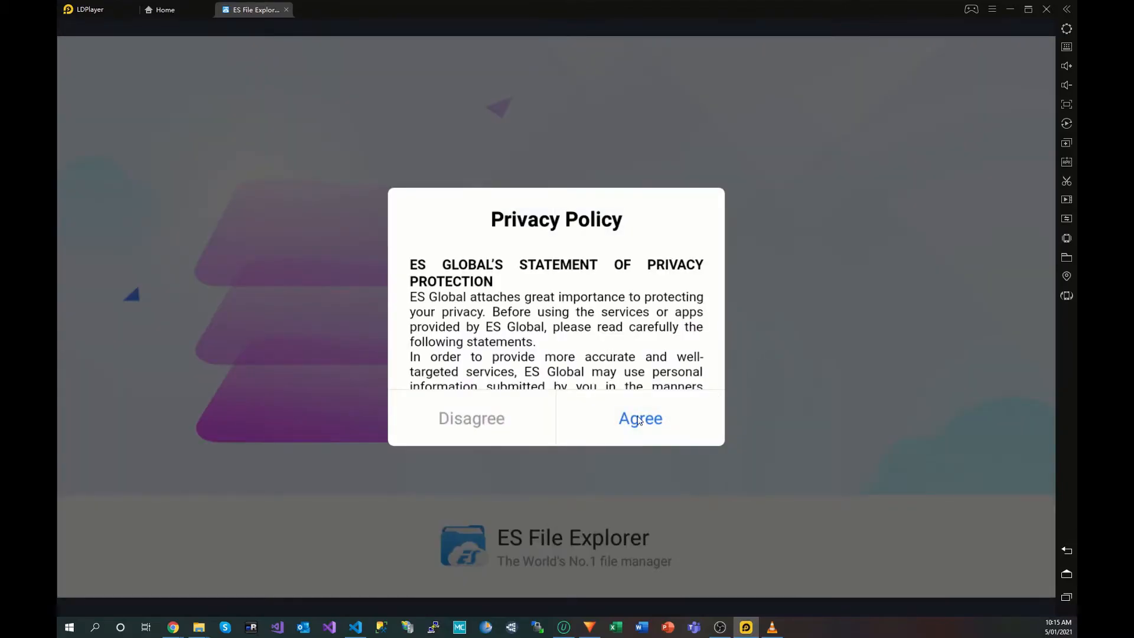
left_click(642, 417)
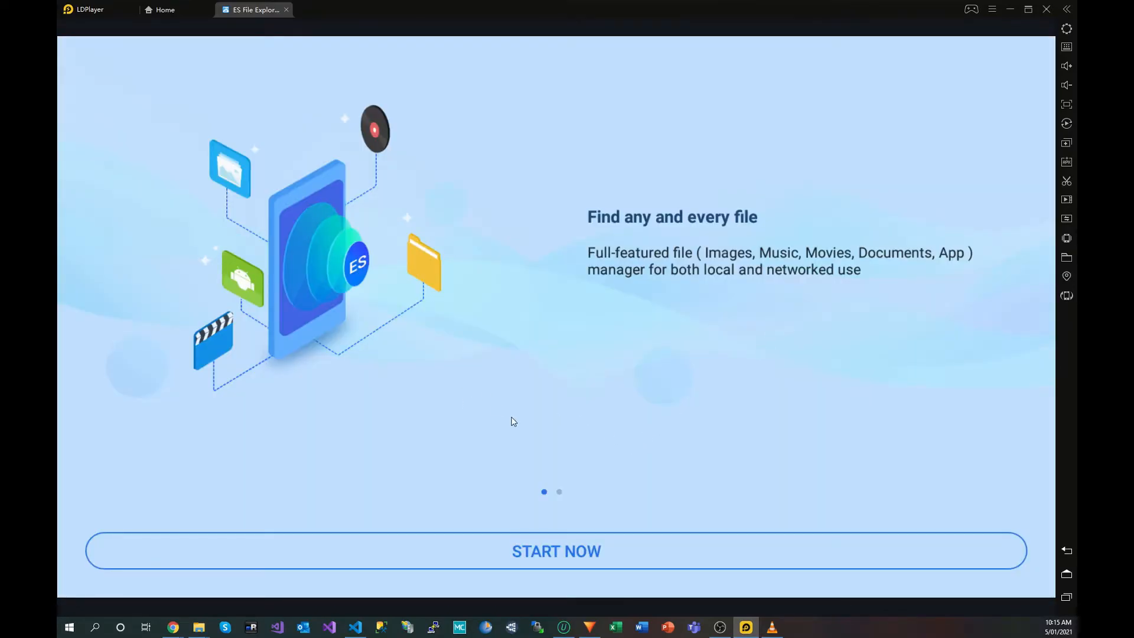
left_click(533, 555)
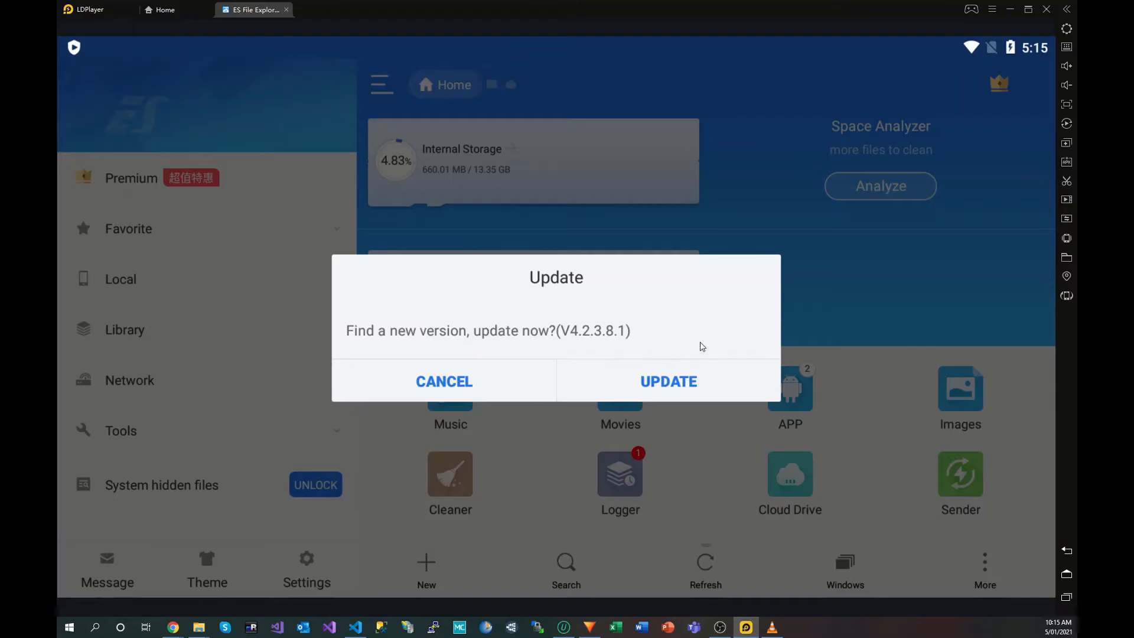
Step: Download and install the ES File Explorer V4.2.3.8.1 update, then reopen the app
left_click(670, 384)
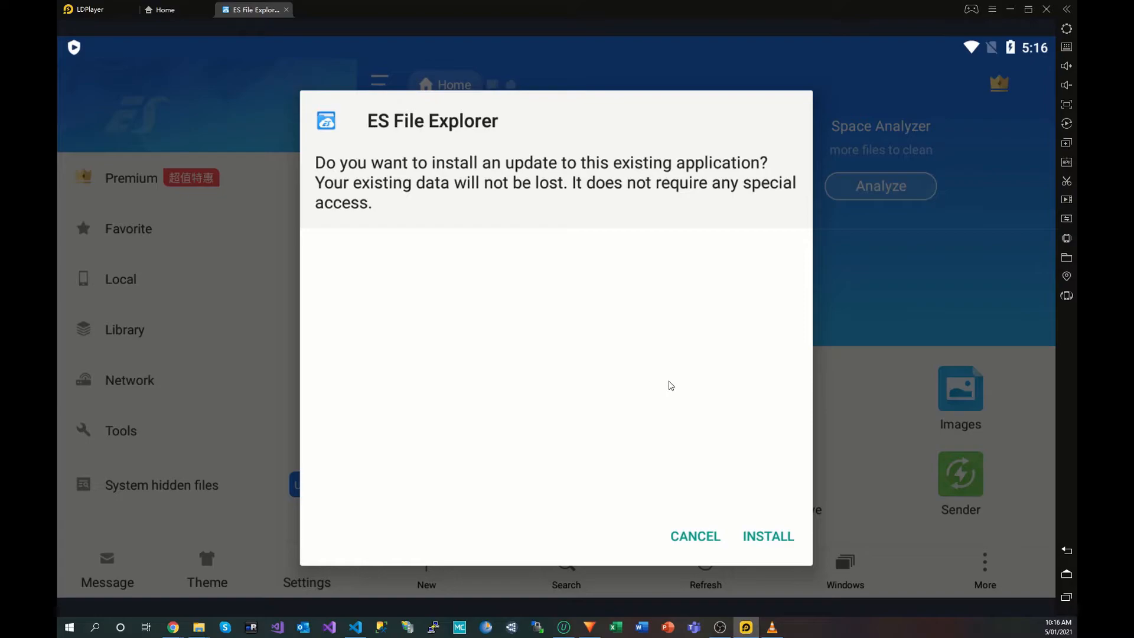
left_click(758, 538)
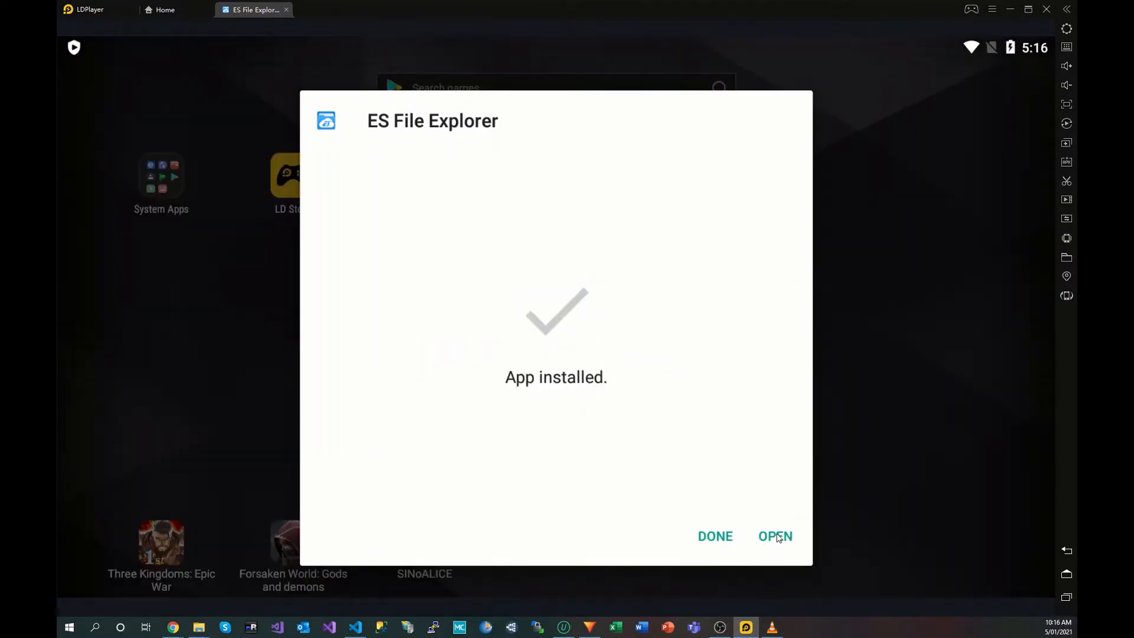
left_click(775, 536)
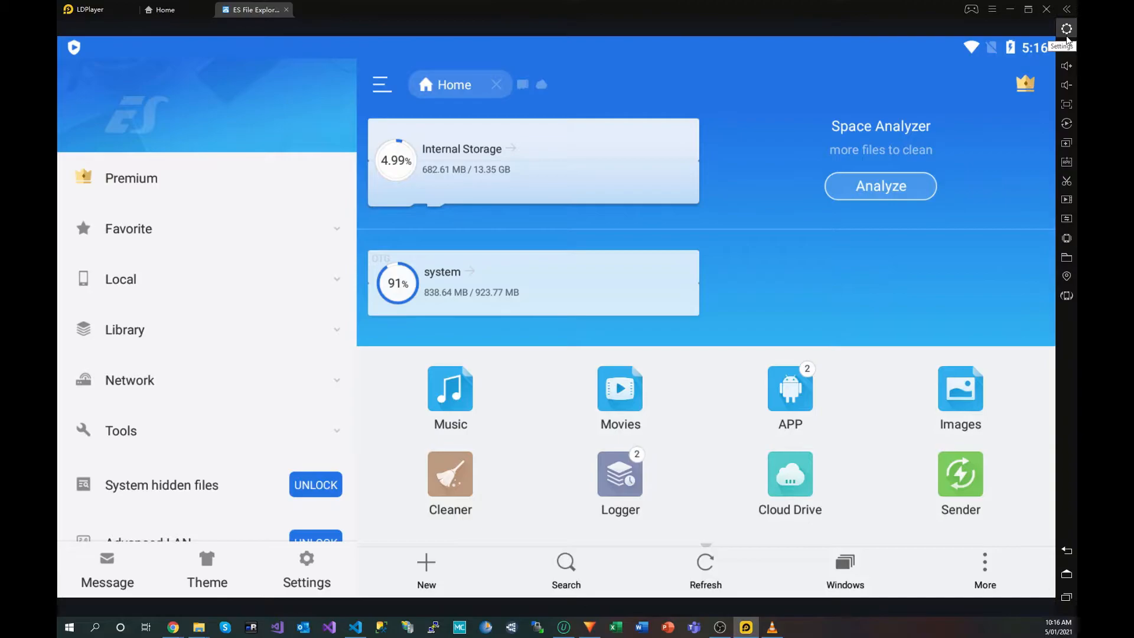
Step: Enable root permission in LDPlayer's Other settings
left_click(1067, 37)
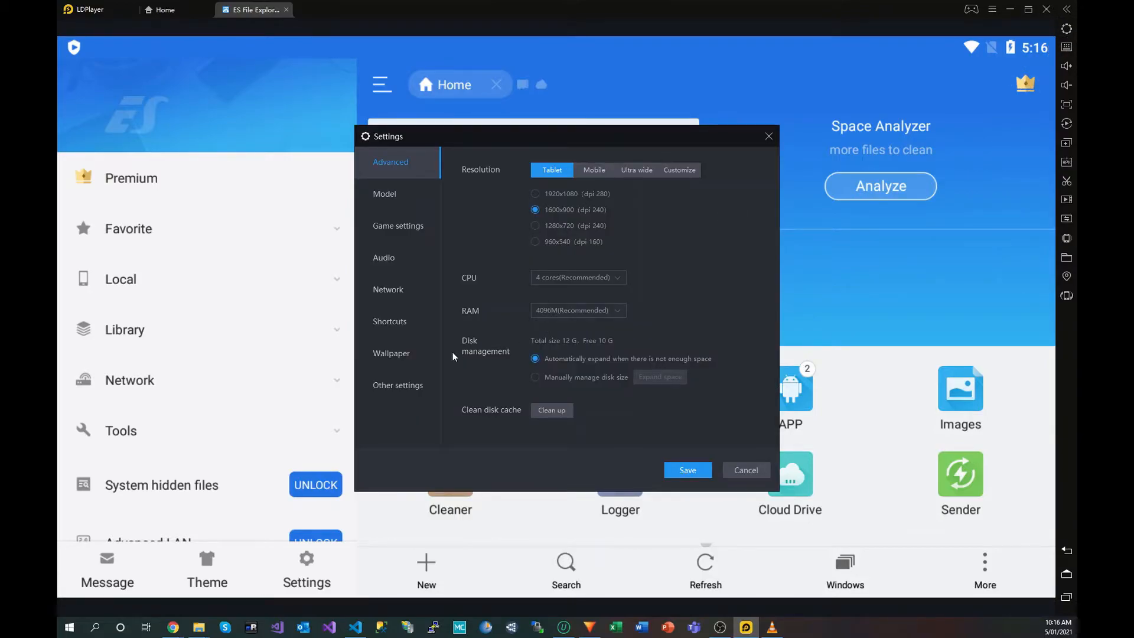
left_click(400, 387)
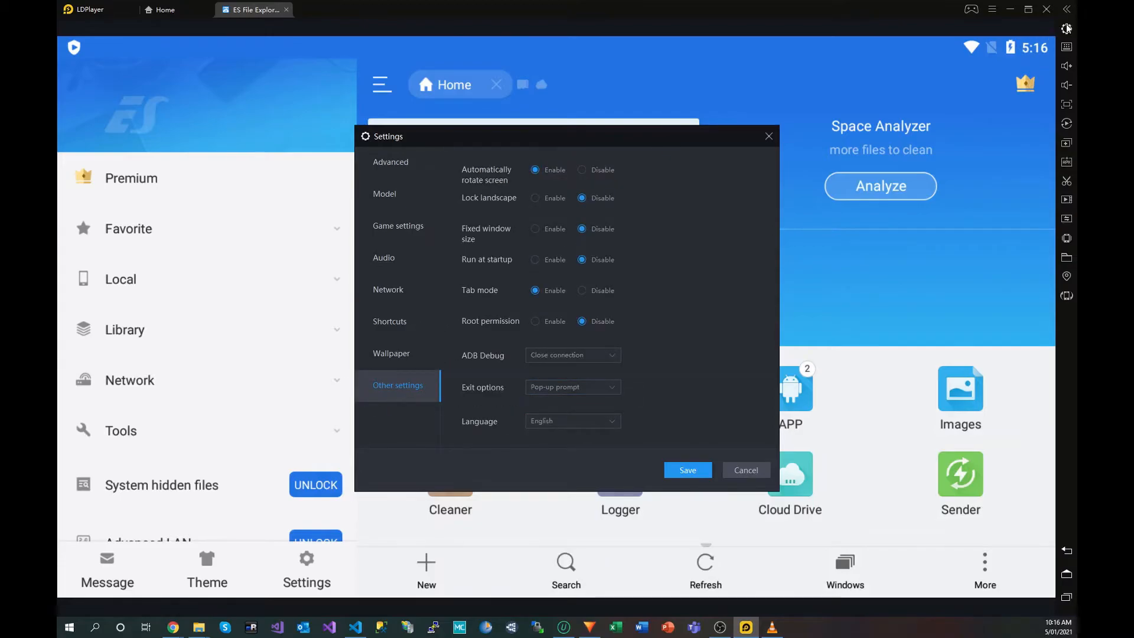
left_click(534, 321)
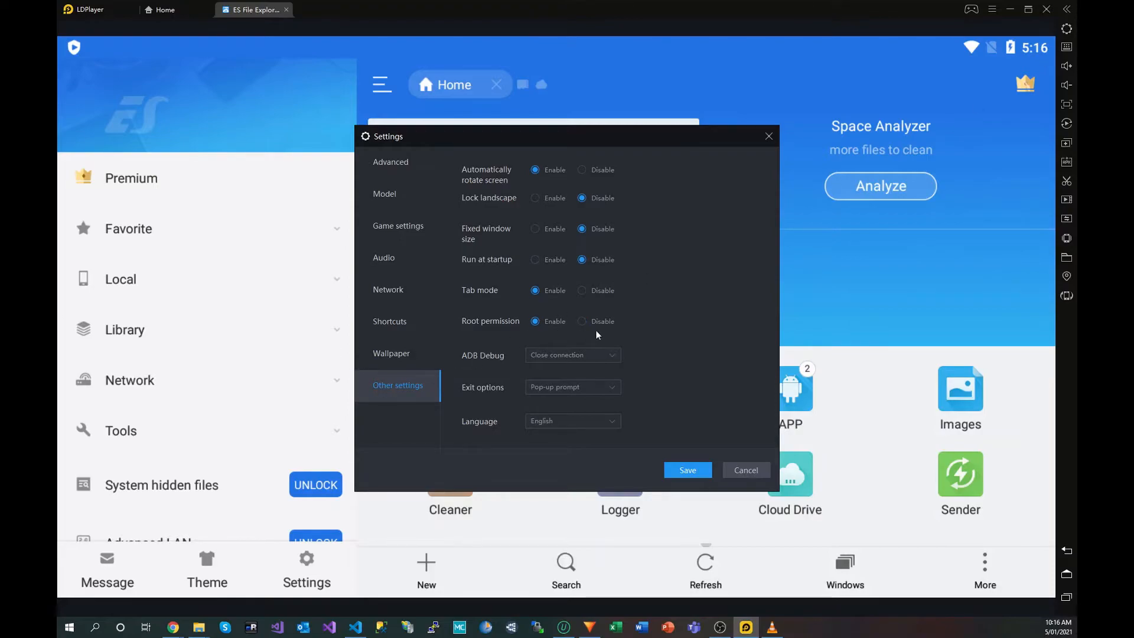
Step: Set the emulated phone model to samsung SM-G977N, save, and restart the player
left_click(382, 194)
left_click(701, 237)
left_click(708, 259)
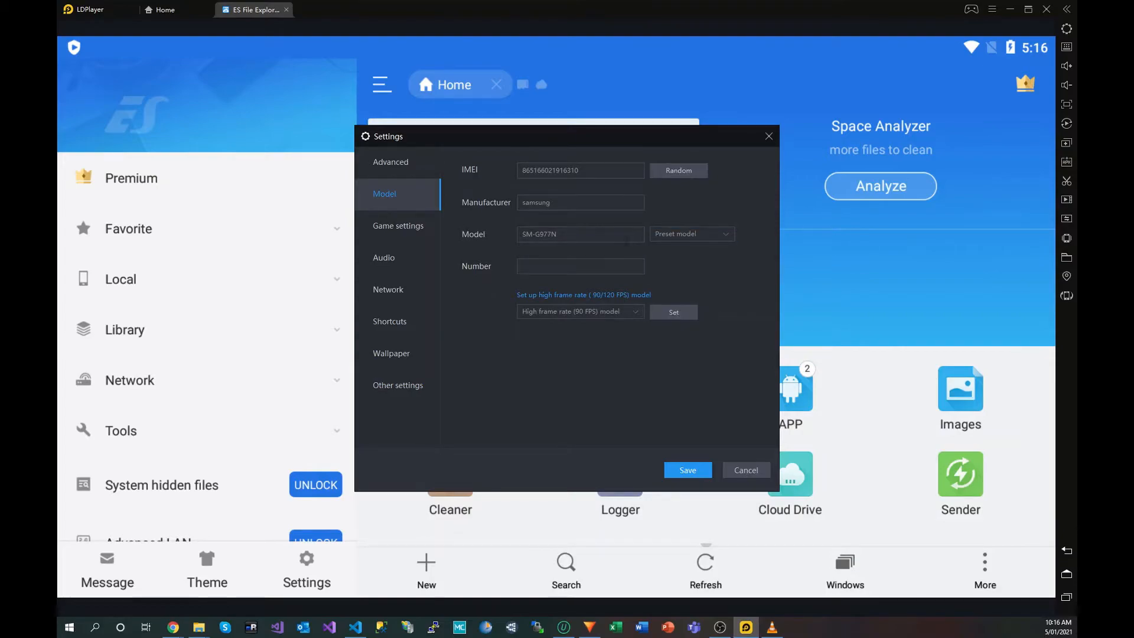
left_click(697, 237)
left_click(699, 251)
left_click(685, 470)
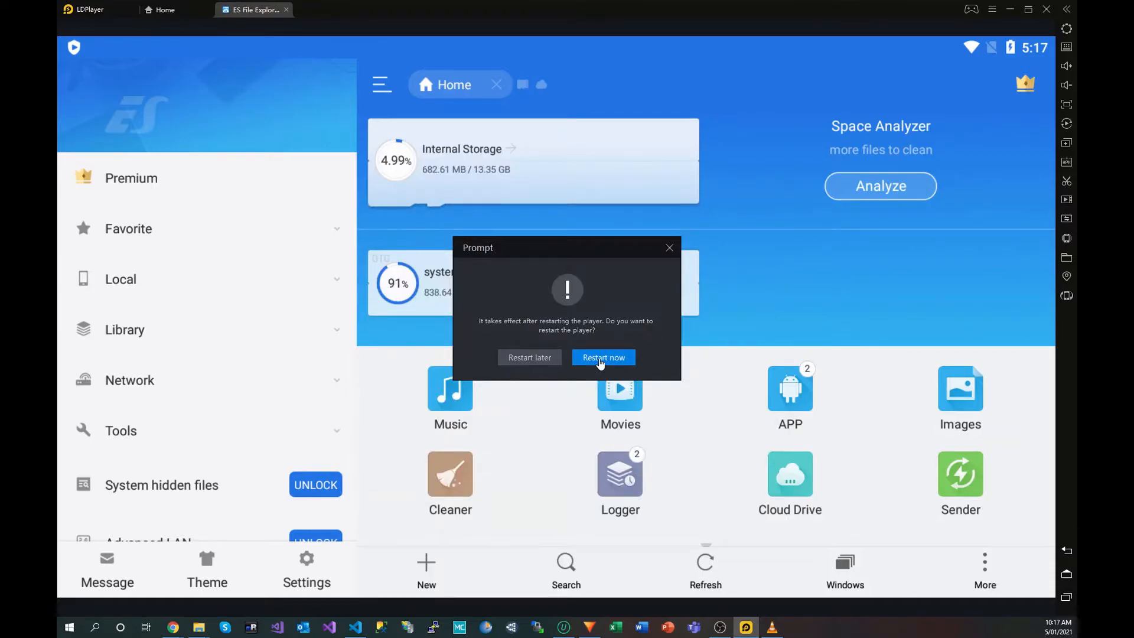
left_click(600, 361)
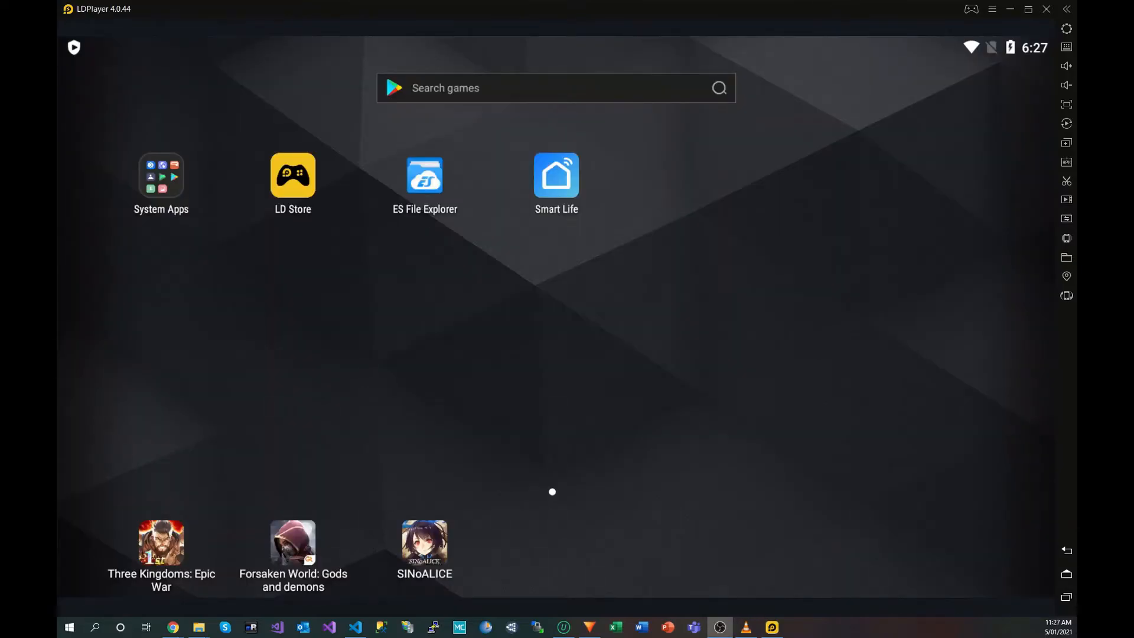
Step: Open ES File Explorer and switch on Root Explorer and Show hidden files under Tools
left_click(433, 186)
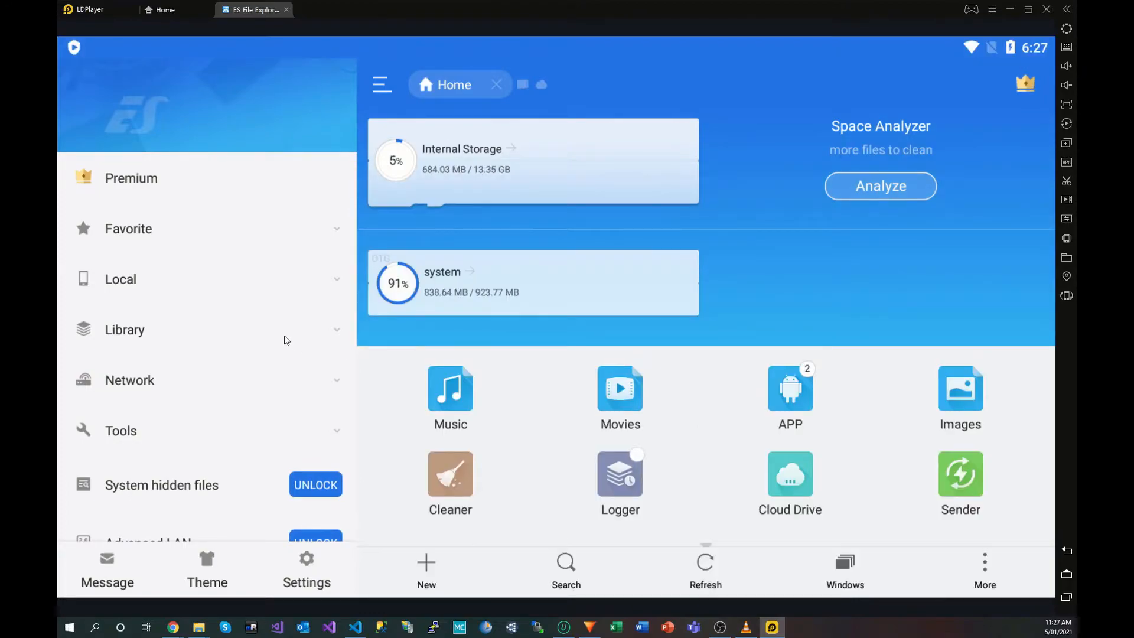
left_click(251, 392)
scroll(264, 376, "down", 5)
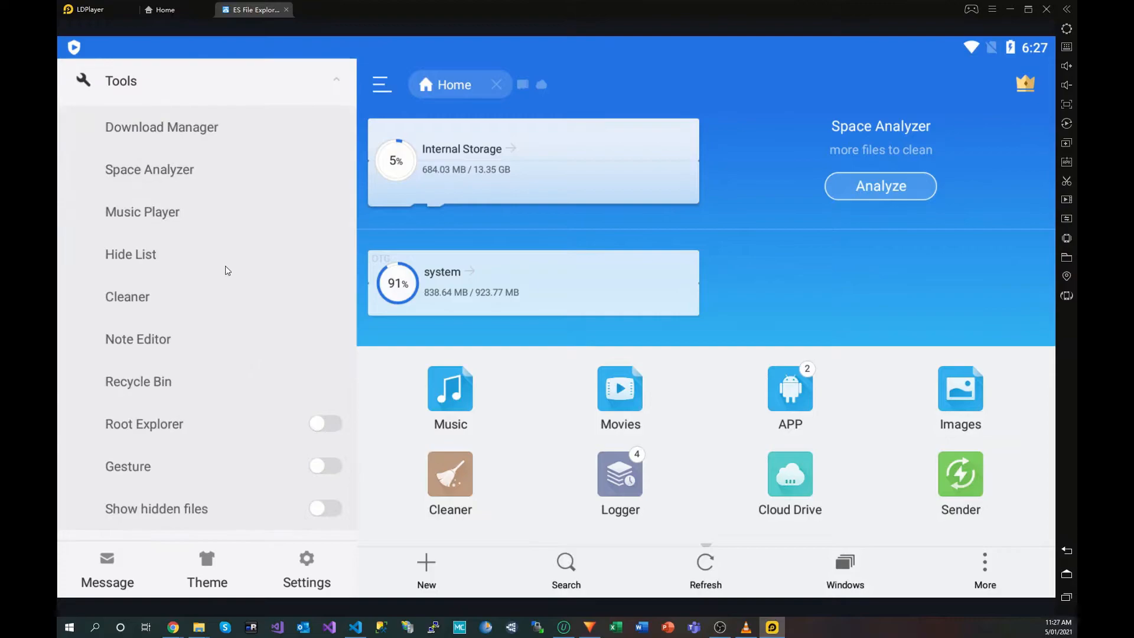
left_click(324, 424)
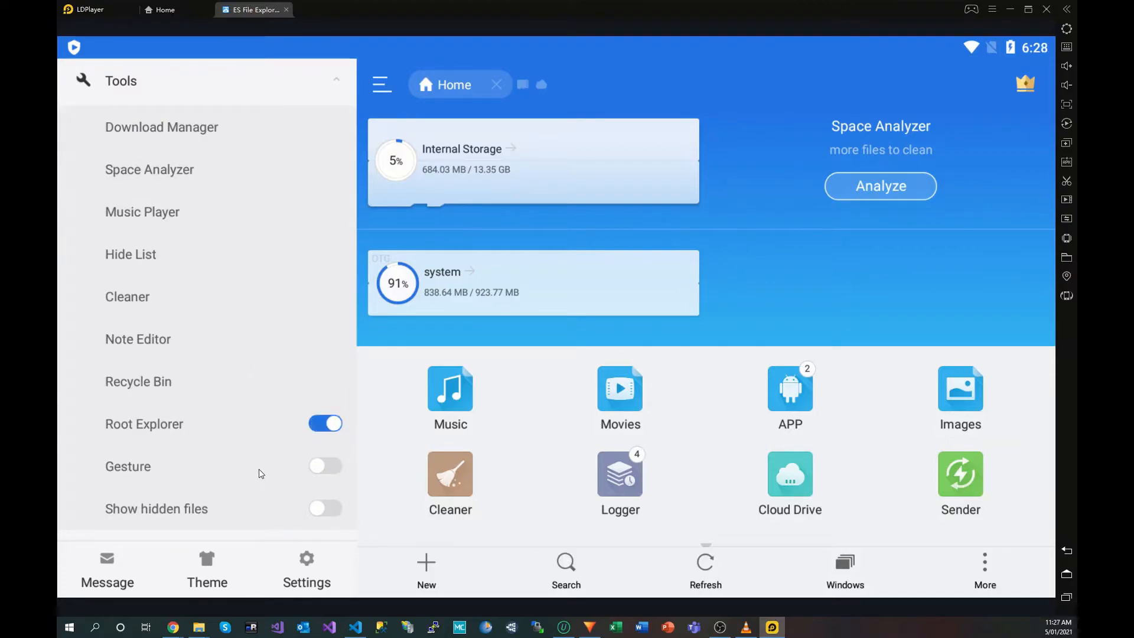
left_click(325, 509)
scroll(269, 450, "up", 5)
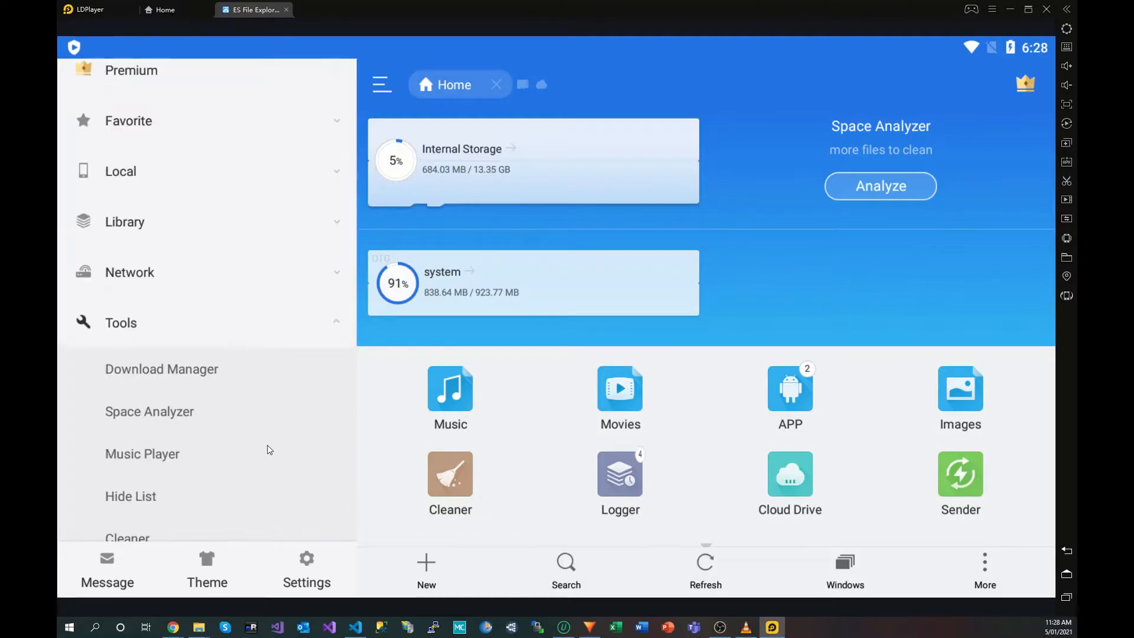
Step: Browse Local > Device > data > data > com.tuya.smartlife > shared_prefs in ES File Explorer
left_click(112, 267)
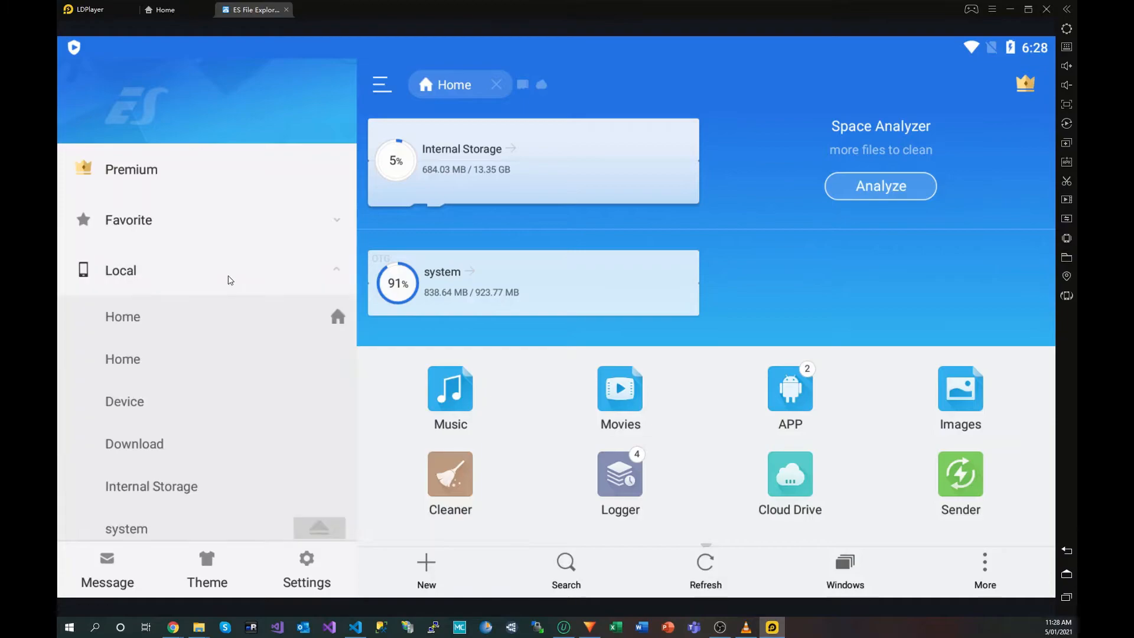
left_click(131, 407)
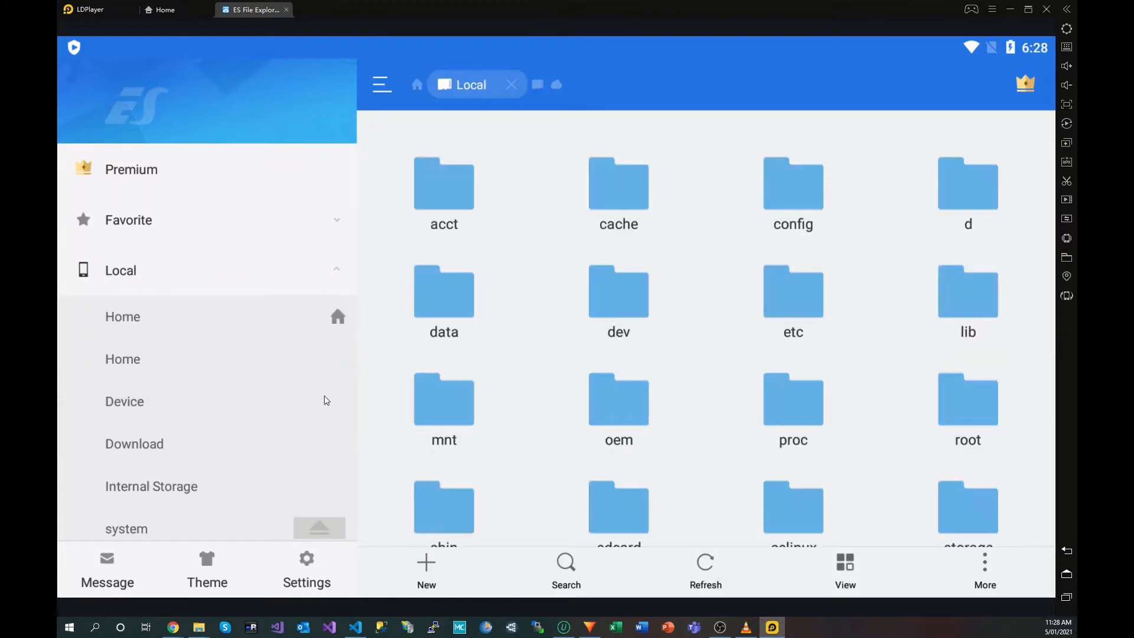
left_click(421, 303)
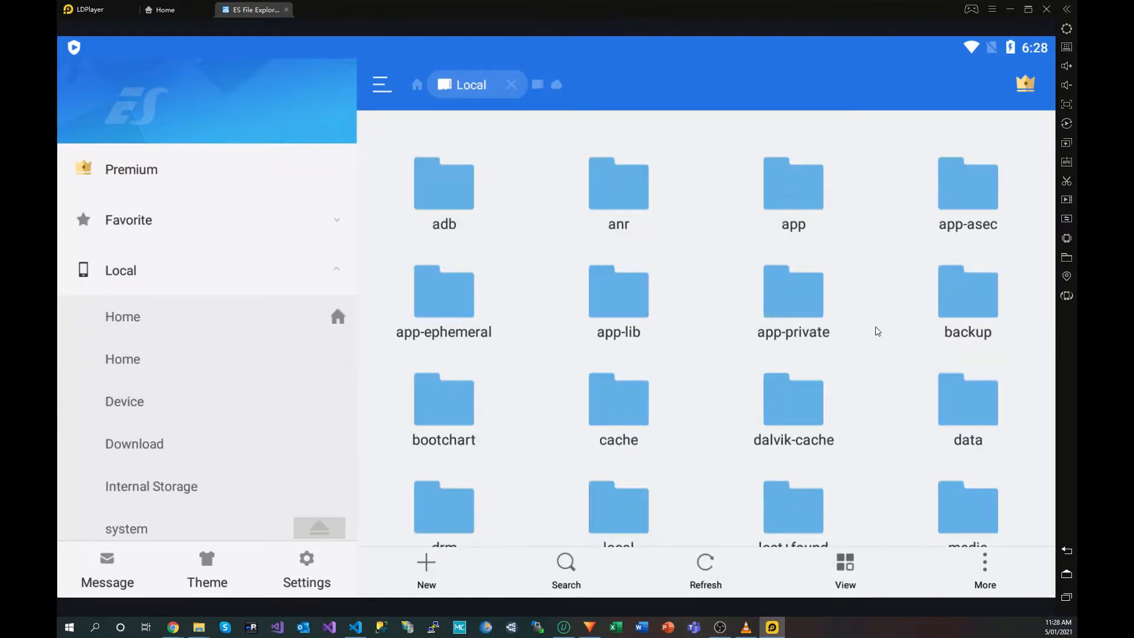
left_click(957, 410)
scroll(882, 400, "down", 15)
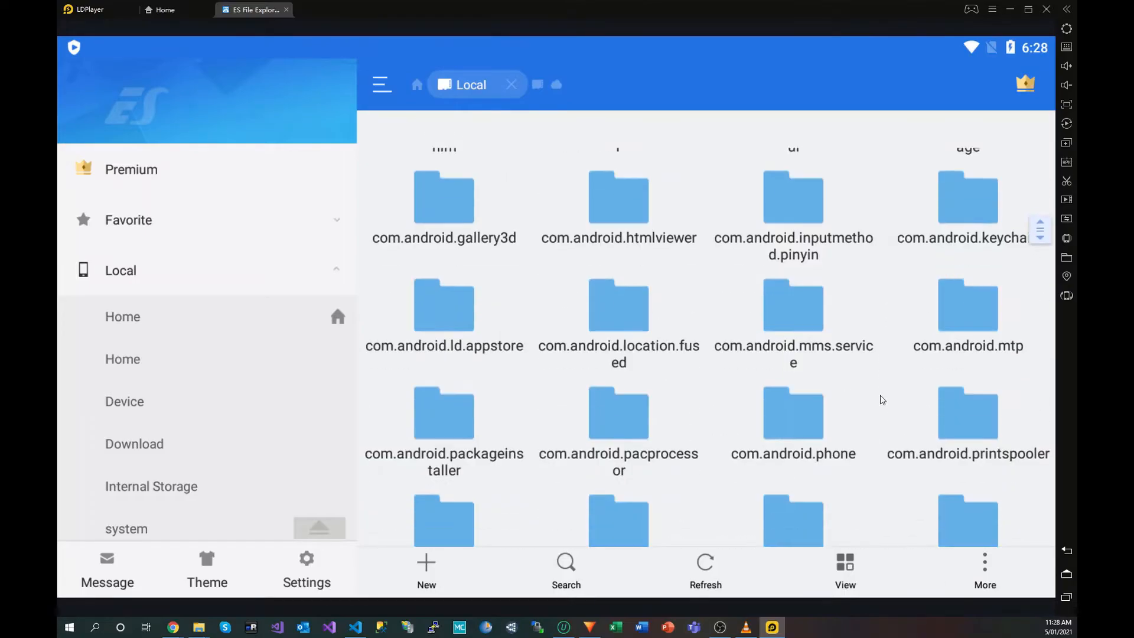
scroll(882, 400, "down", 3)
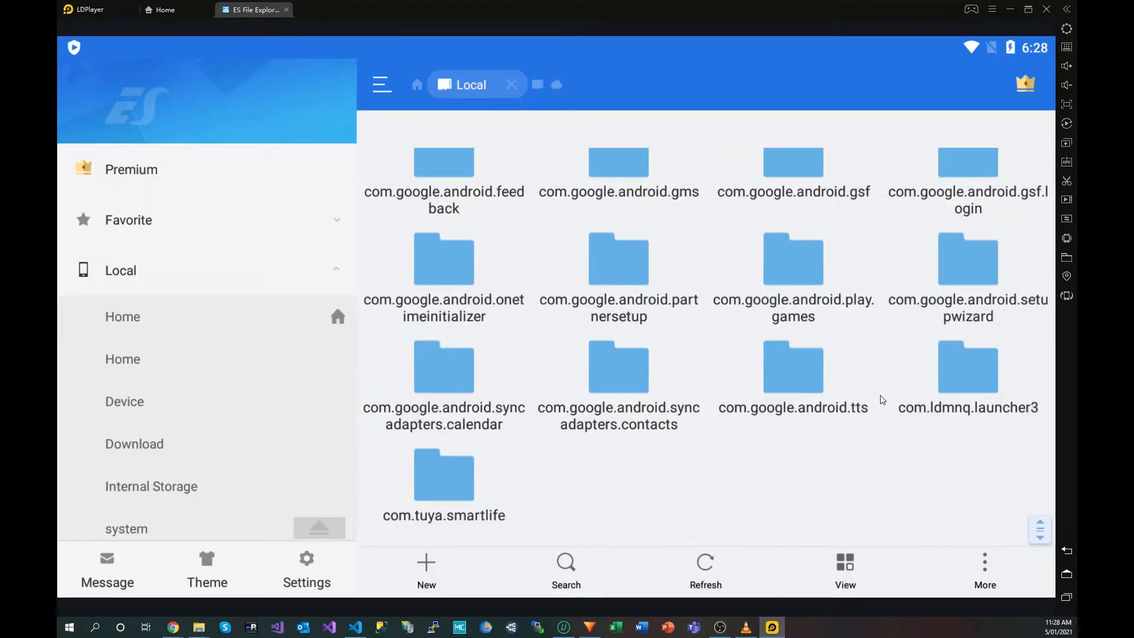
left_click(465, 491)
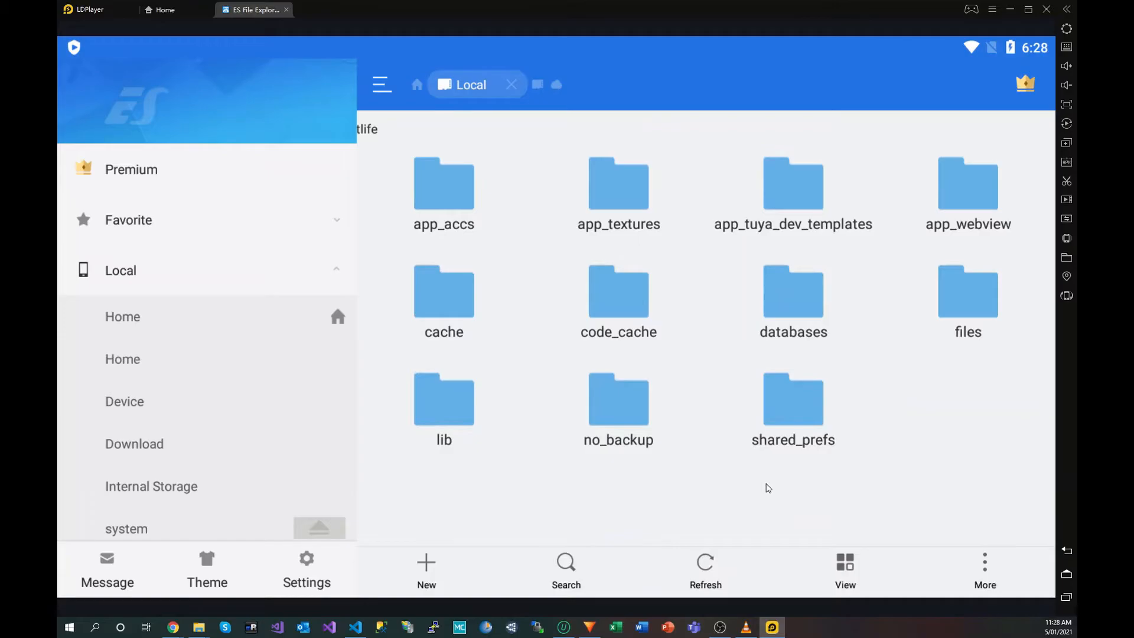
left_click(793, 415)
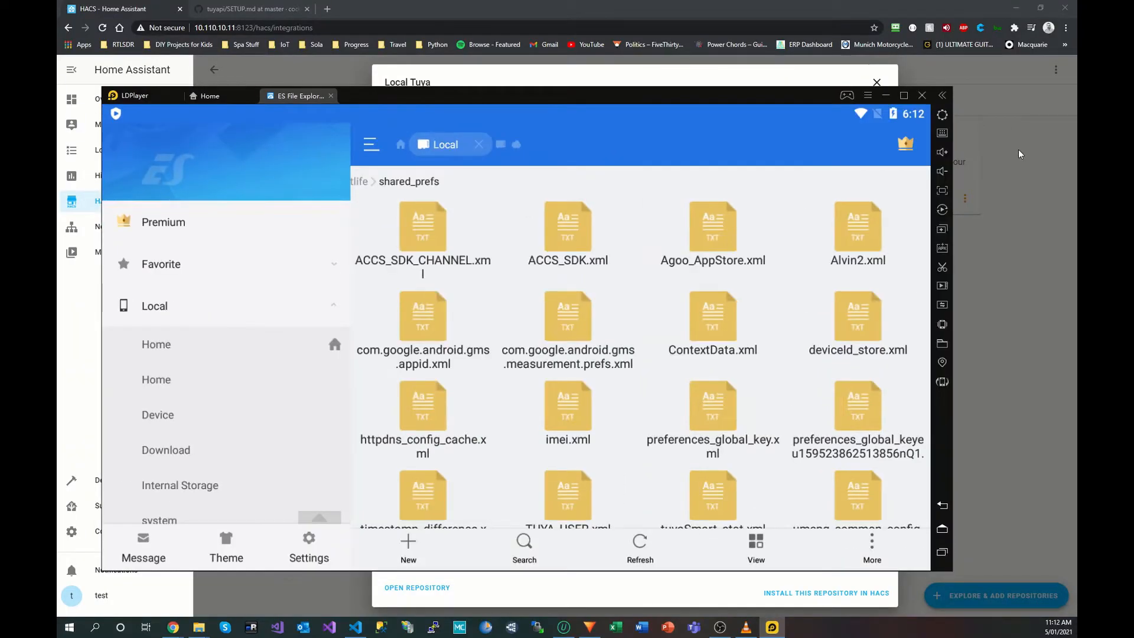
Step: Maximize the player and check the Android shared folder path /sdcard/Pictures in Shared Folder settings
double_click(765, 94)
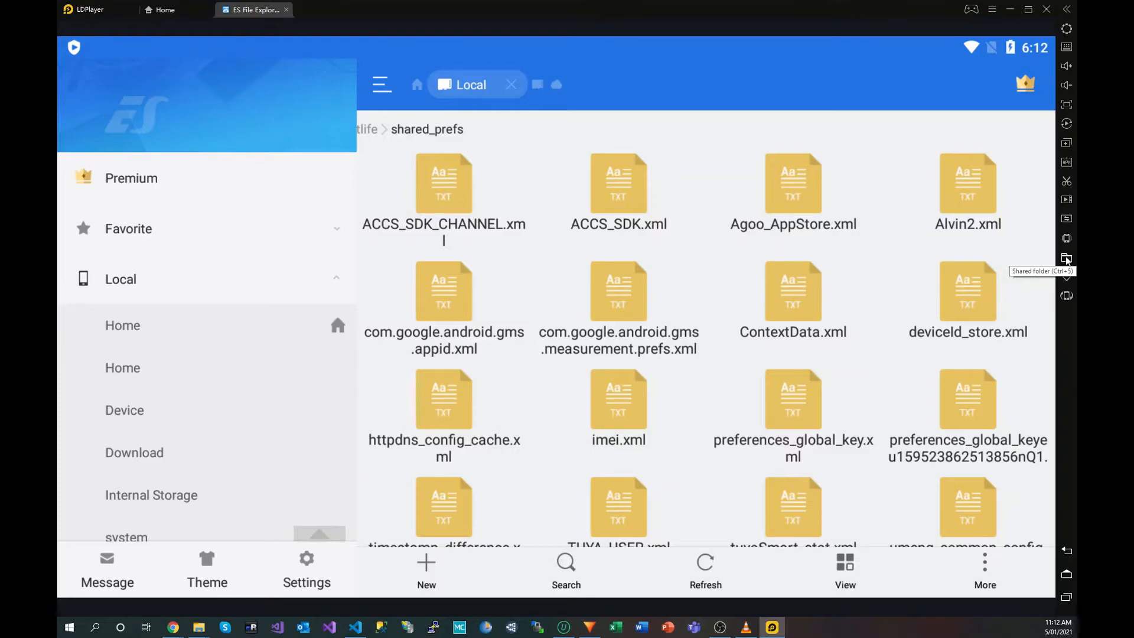
left_click(1066, 258)
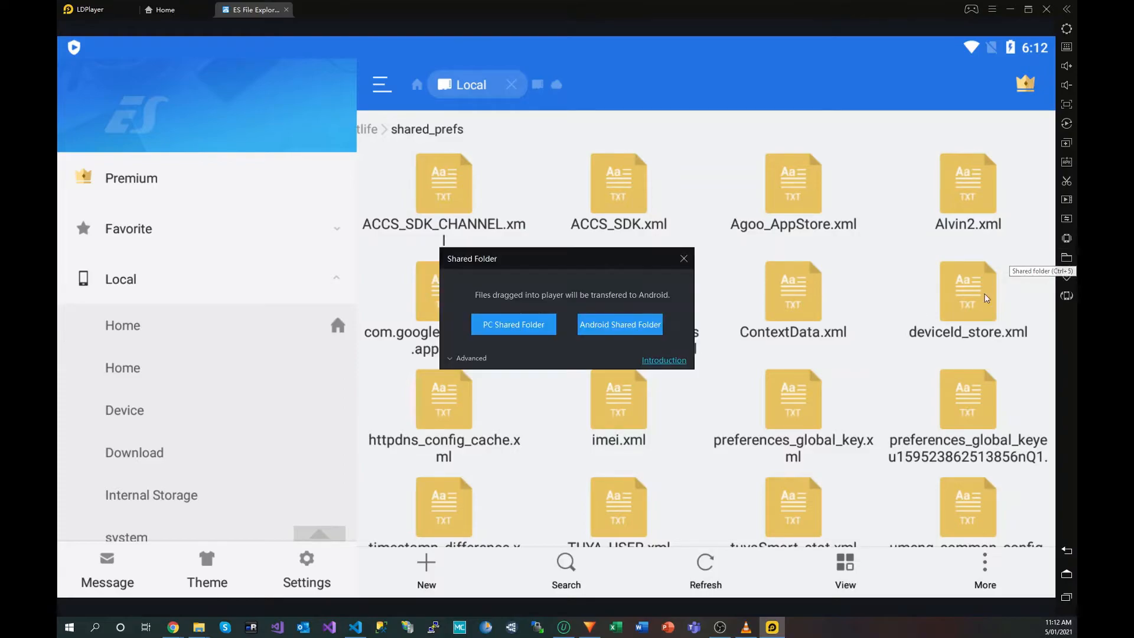
left_click(471, 359)
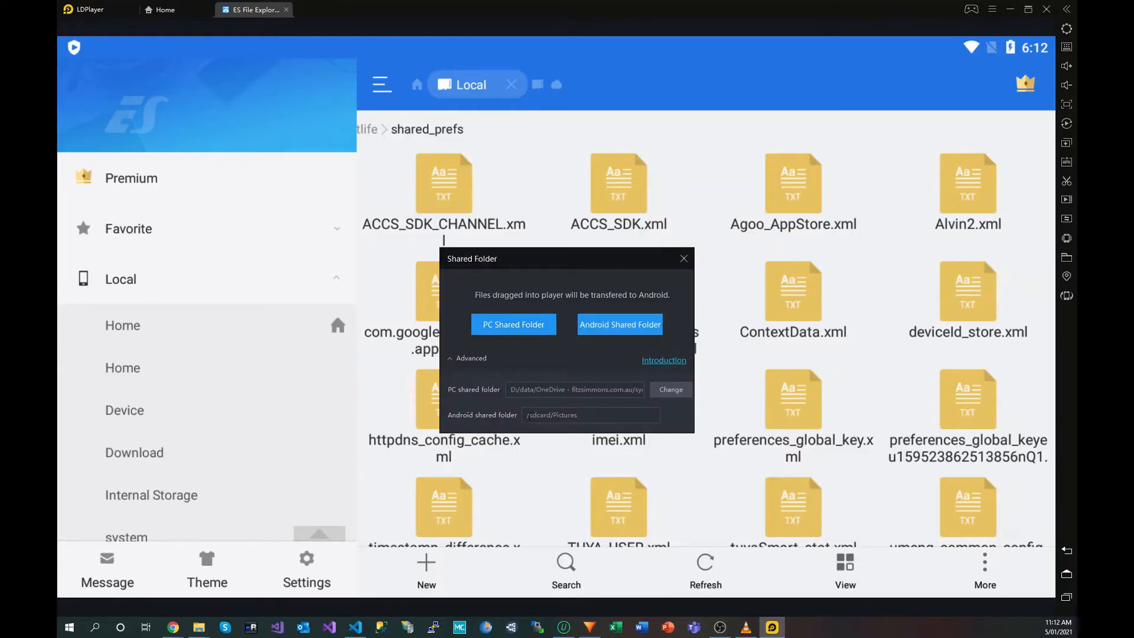
left_click_drag(529, 416, 580, 411)
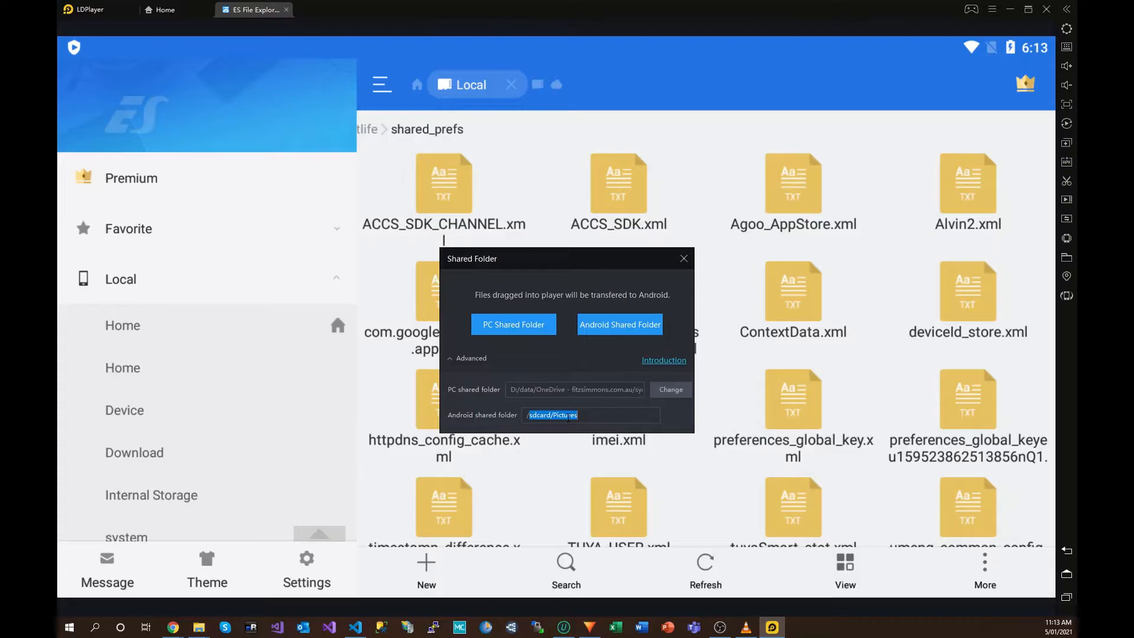
left_click(683, 259)
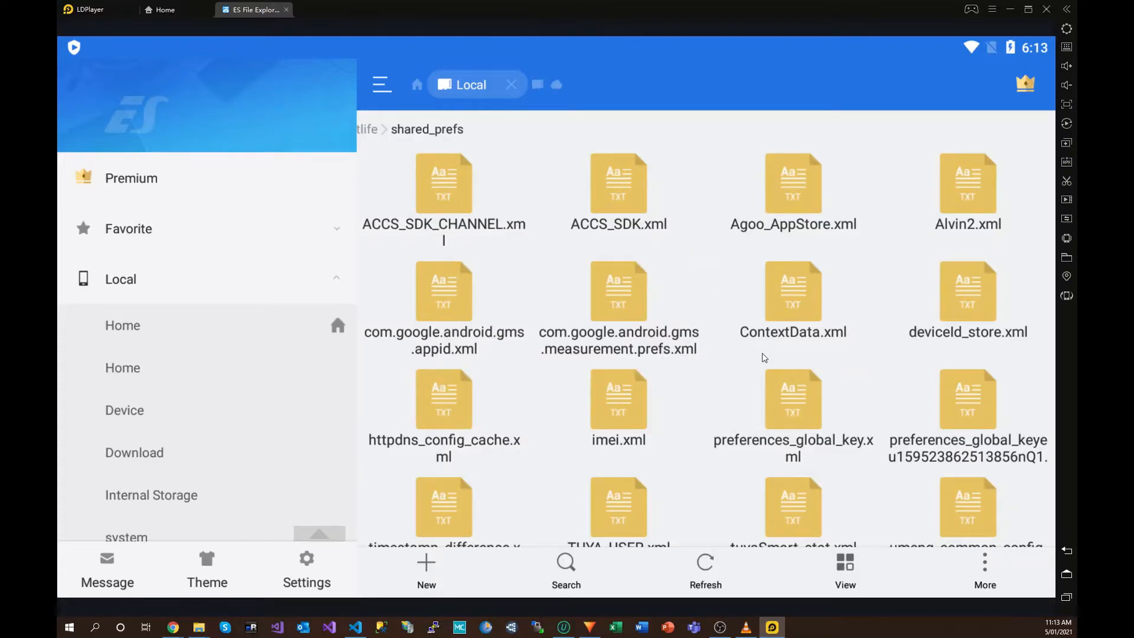
Step: Open the global key preferences XML and choose /mnt/shared/Pictures as the location for a saved copy
left_click(970, 402)
left_click(708, 409)
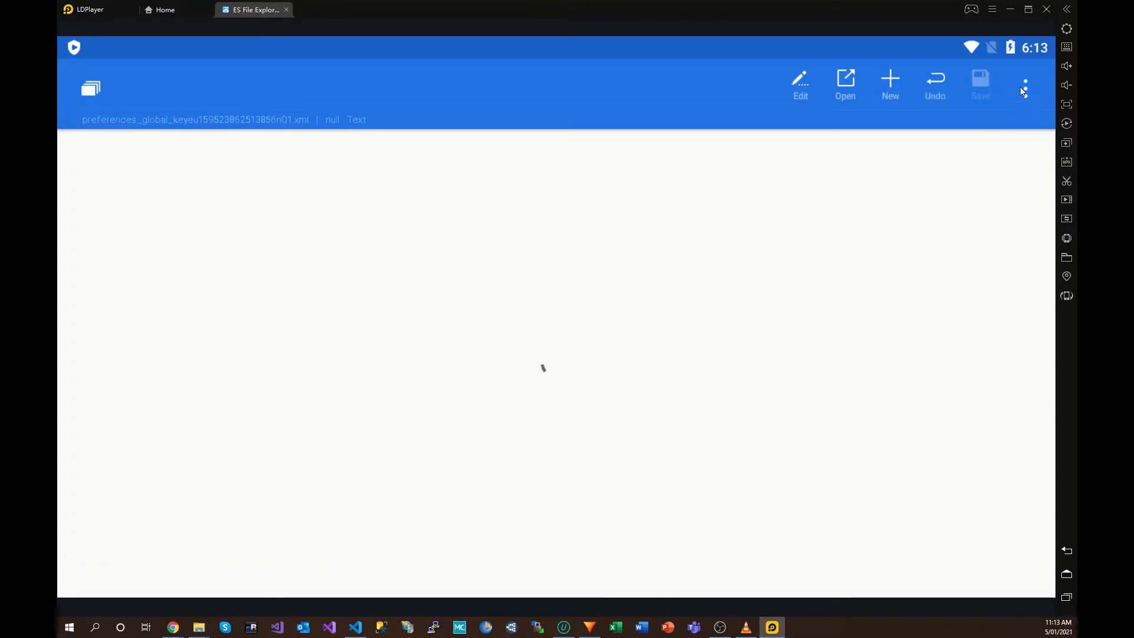
left_click(1025, 89)
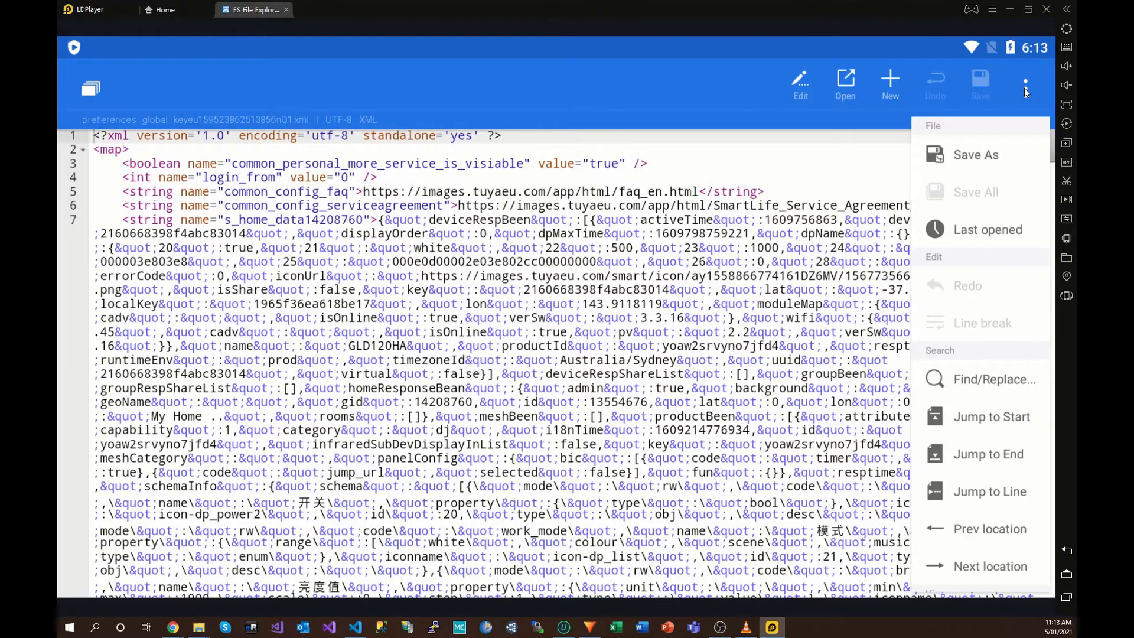
left_click(977, 155)
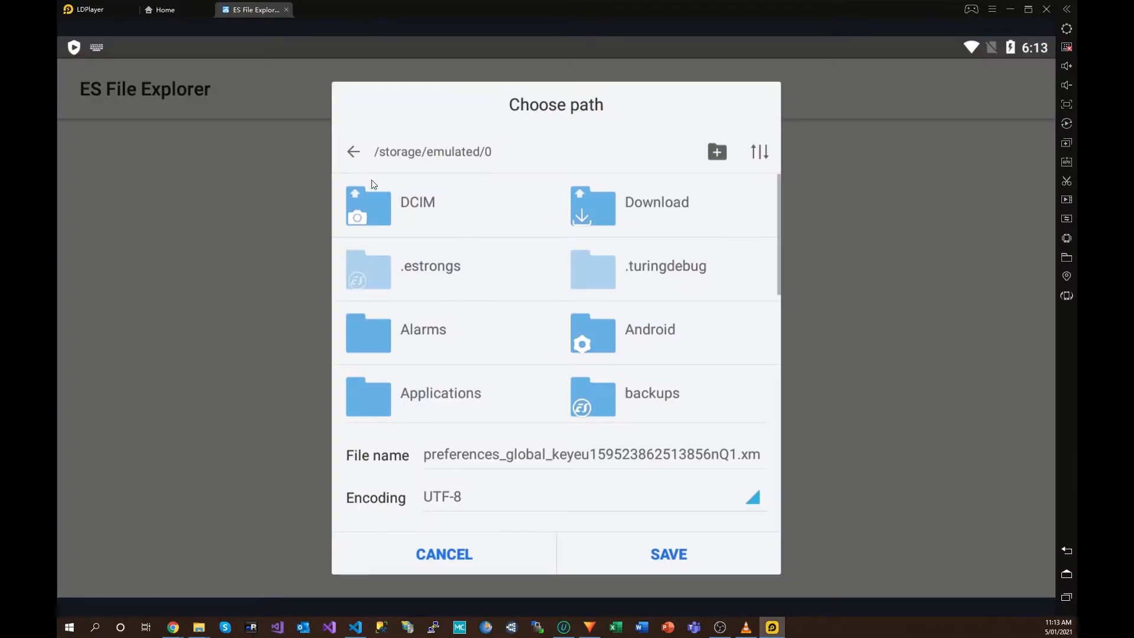
left_click(351, 152)
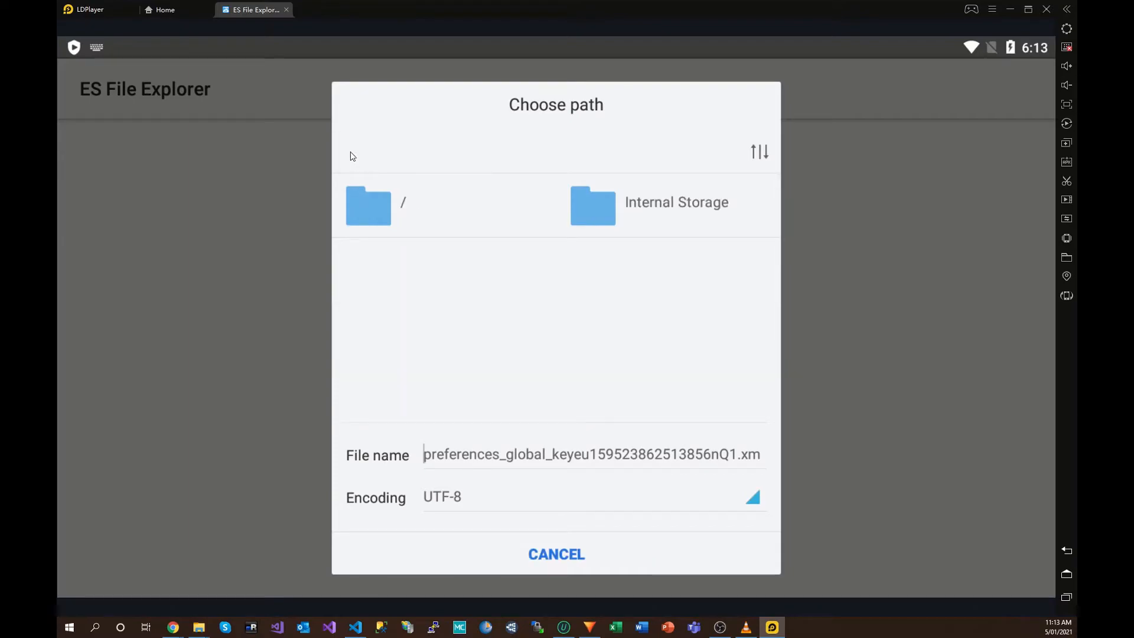
left_click(382, 211)
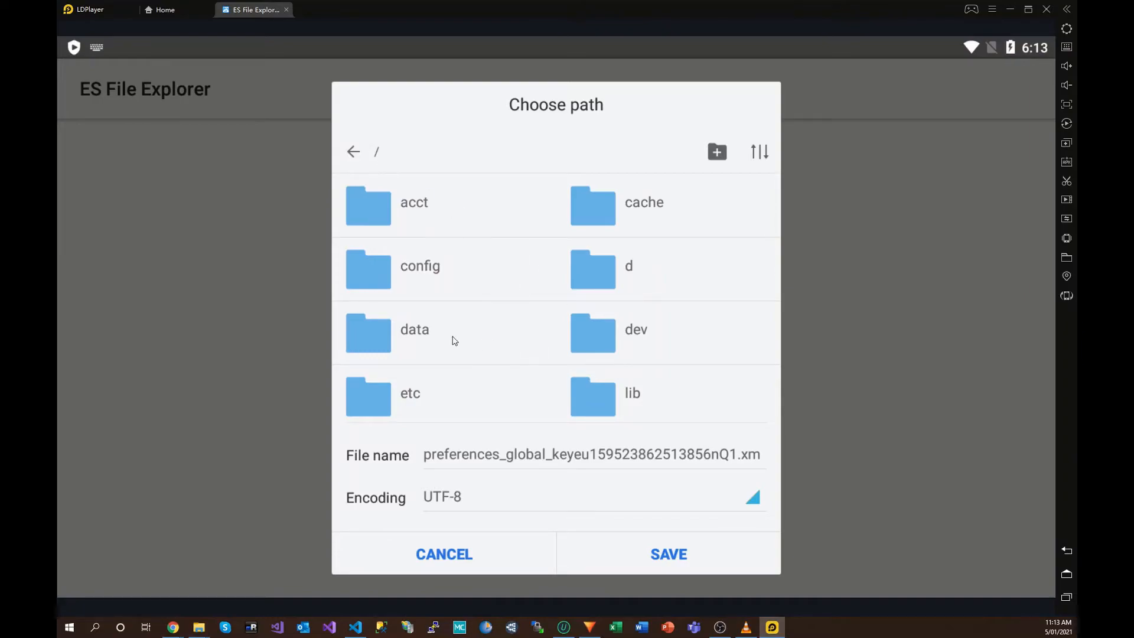
scroll(488, 347, "down", 3)
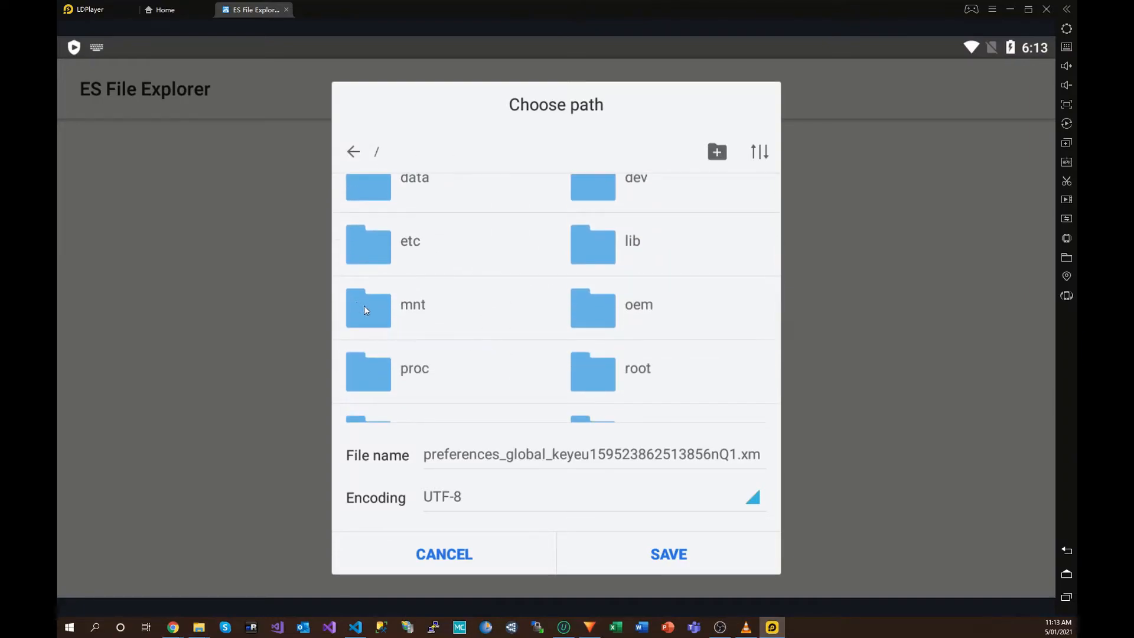
left_click(368, 310)
scroll(499, 357, "down", 3)
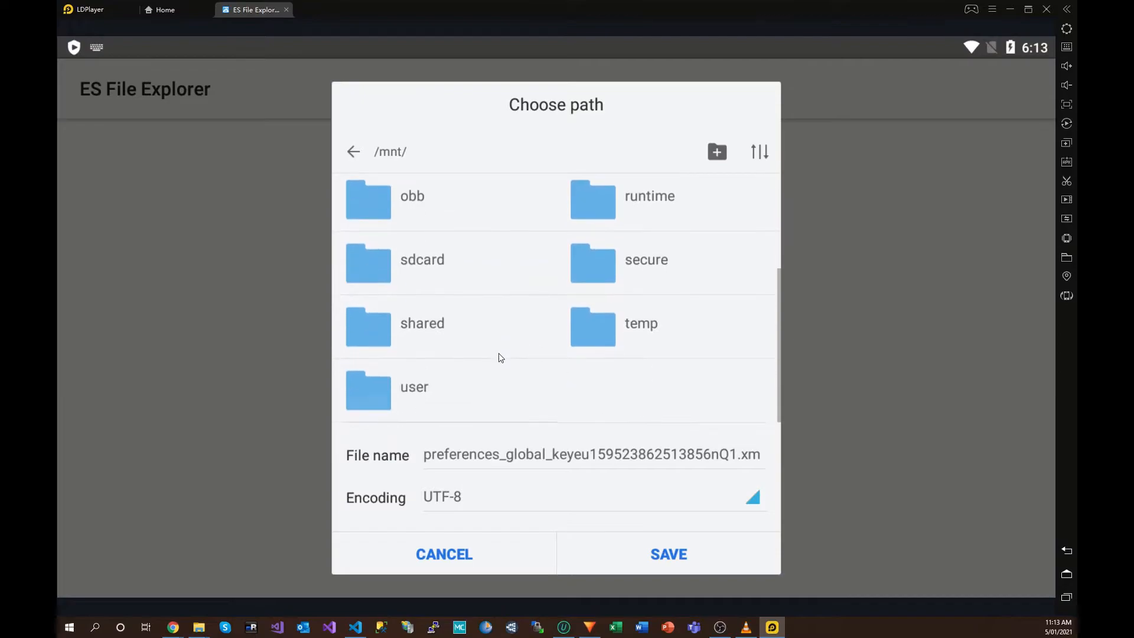
left_click(380, 332)
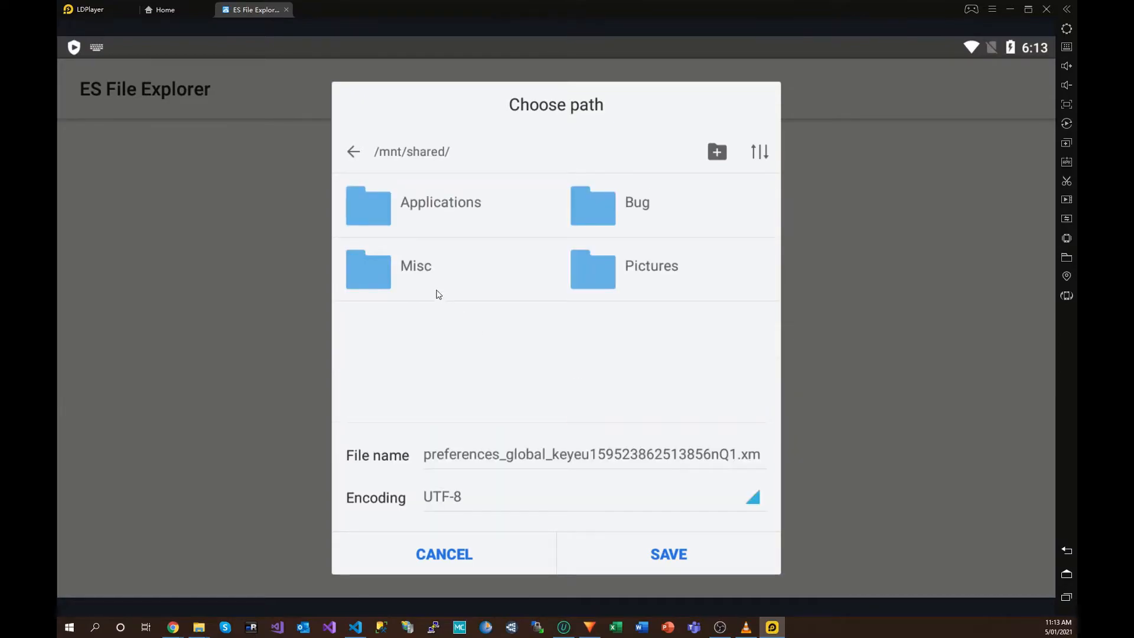
left_click(611, 274)
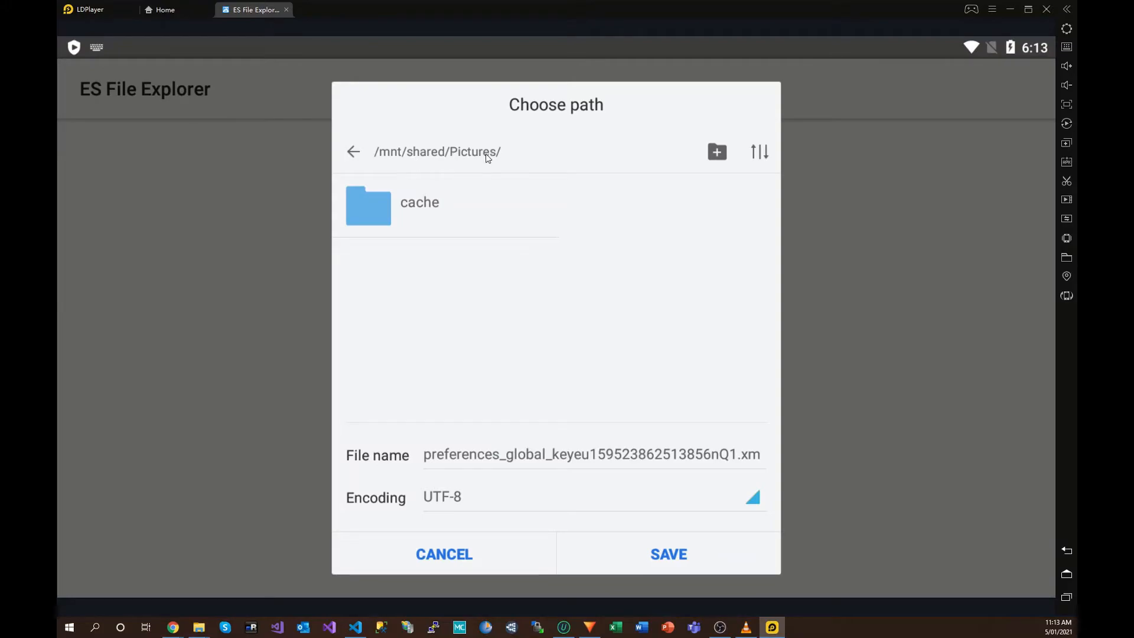
Step: Double-check the Android shared folder path, then save the preferences file to the shared Pictures folder
left_click(1066, 256)
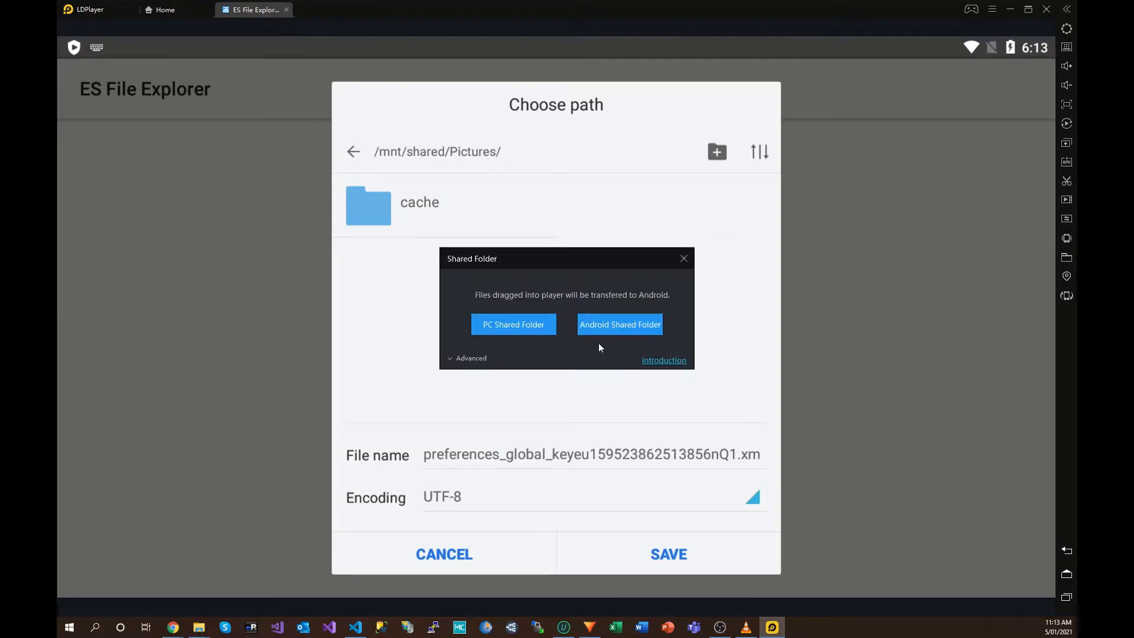
left_click(480, 357)
left_click_drag(575, 415, 512, 416)
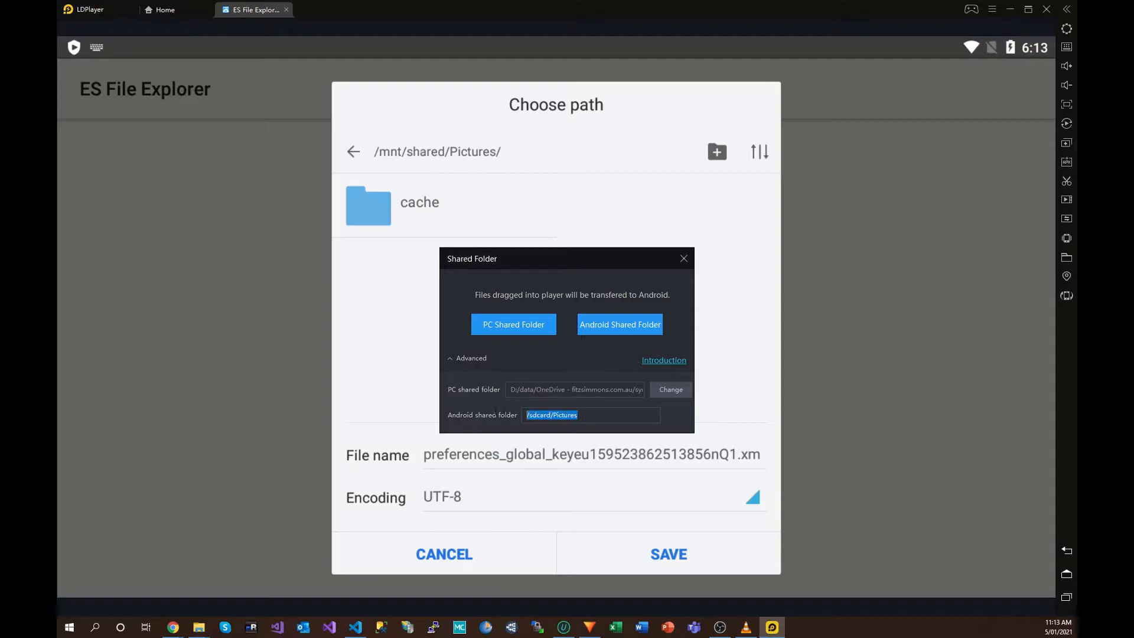
left_click(683, 258)
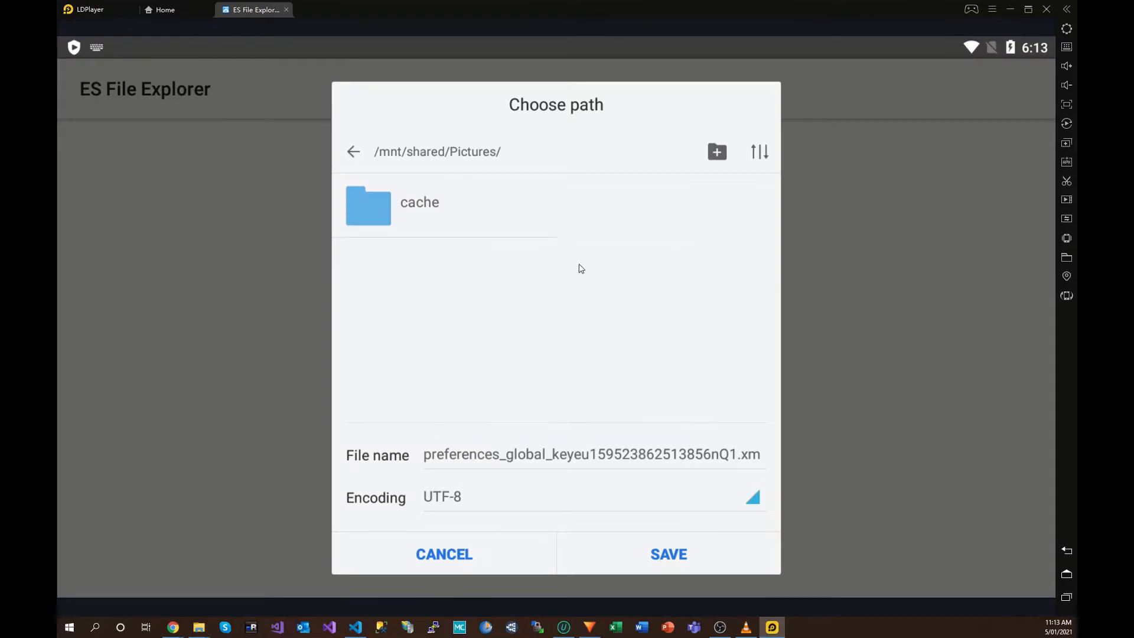
left_click(671, 552)
Step: In Visual Studio Code, search the preferences XML for LocalKey instead of devId
mouse_move(355, 626)
left_click(366, 575)
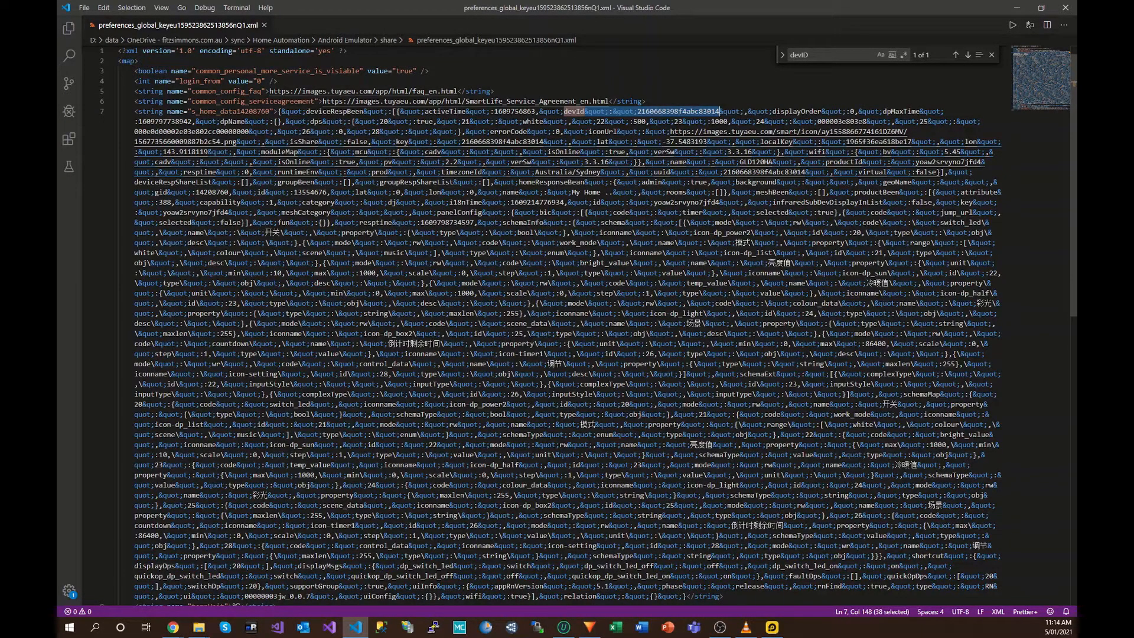
scroll(567, 319, "down", 3)
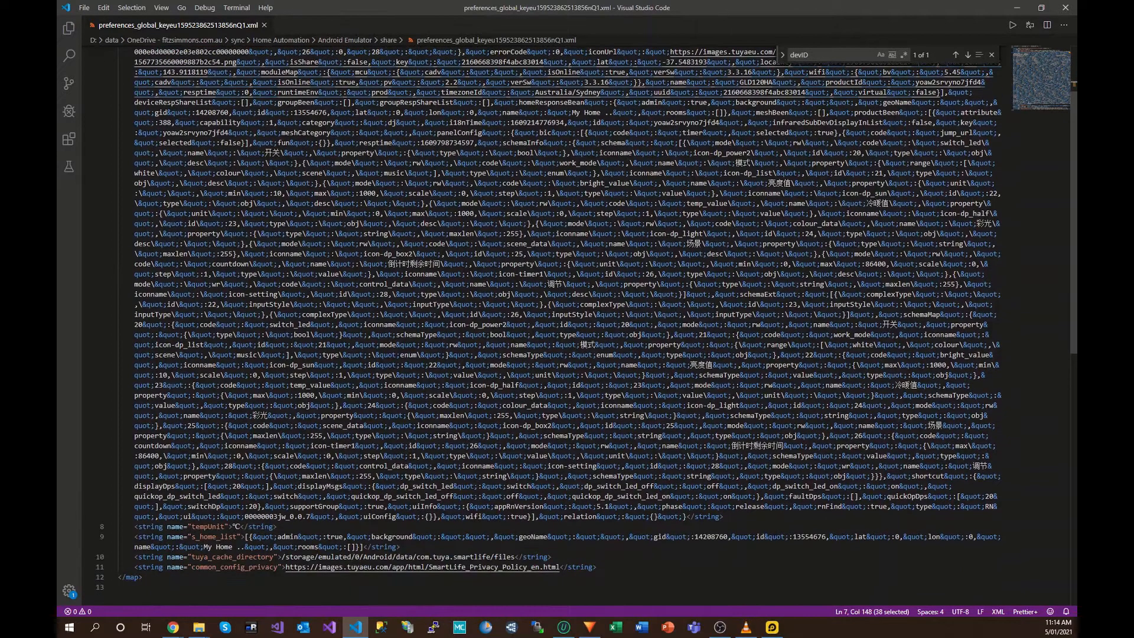
scroll(566, 319, "up", 3)
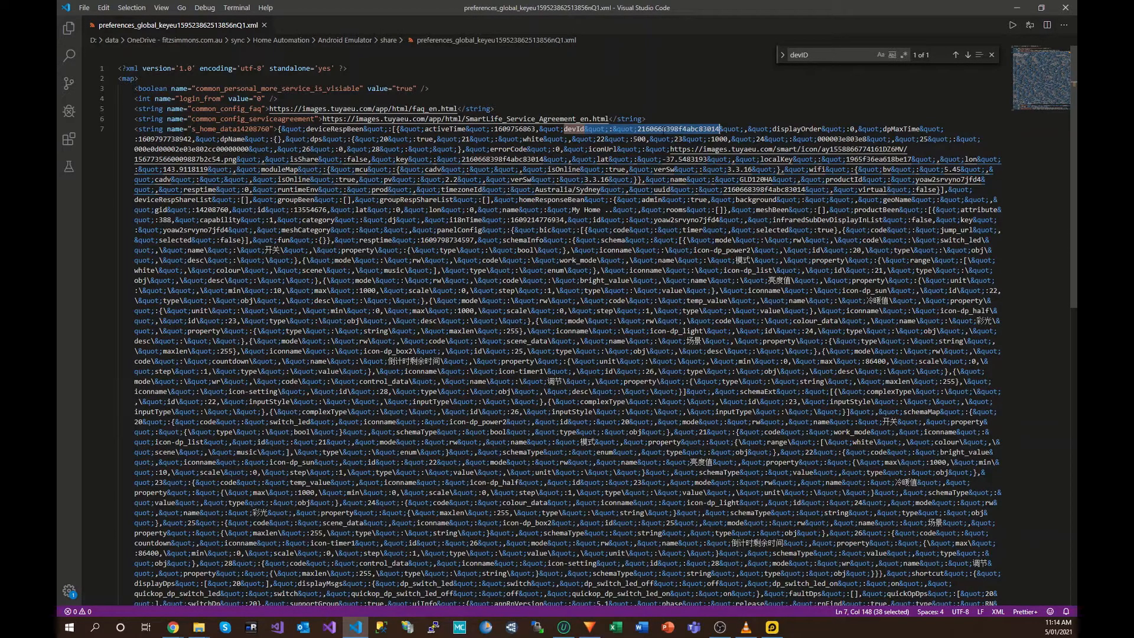
left_click(667, 129)
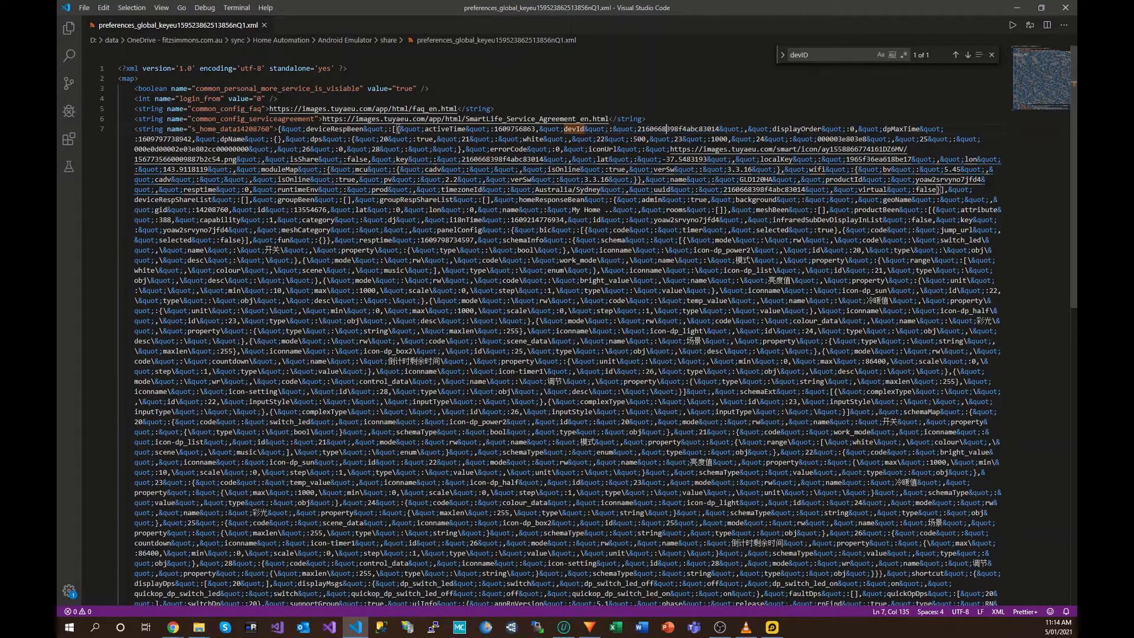
key("ctrl+f")
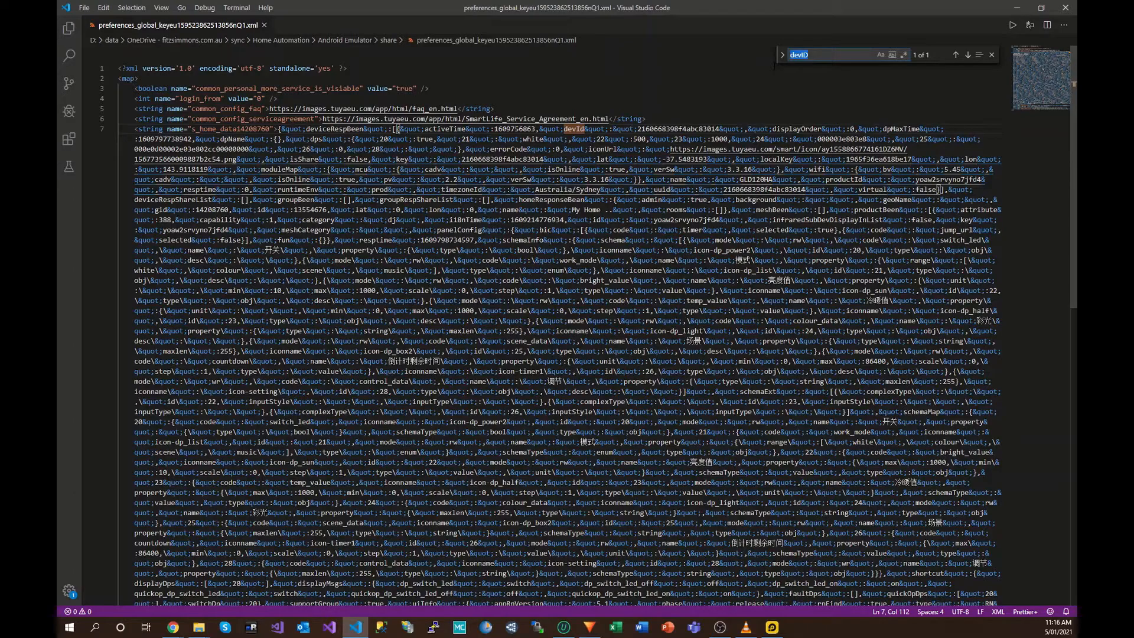
key("BackSpace")
type("Local")
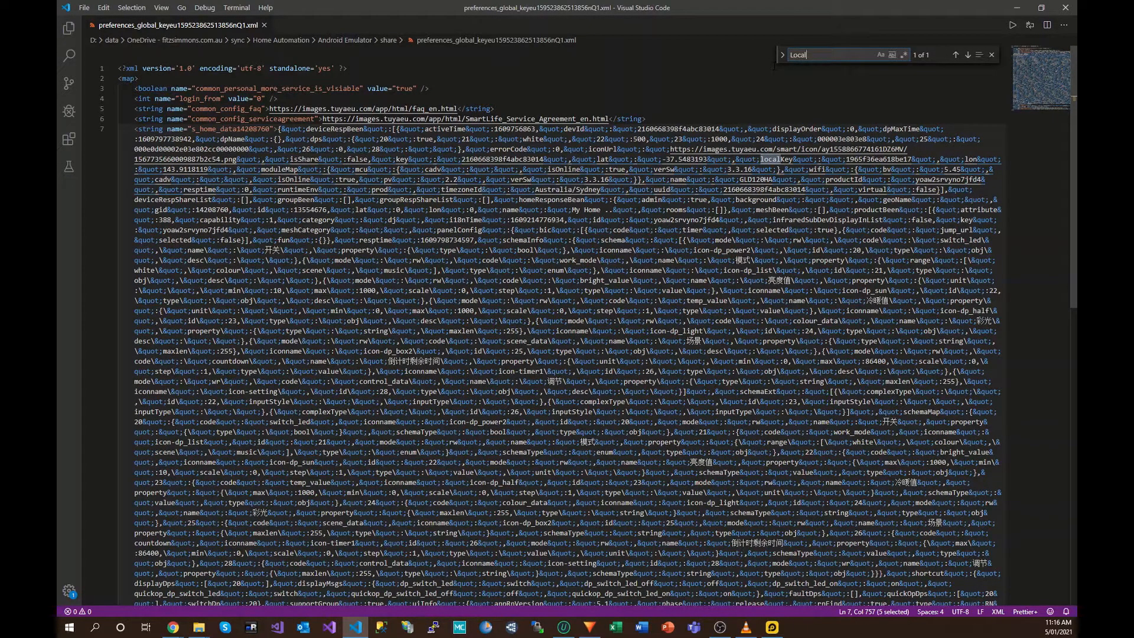
type("Key")
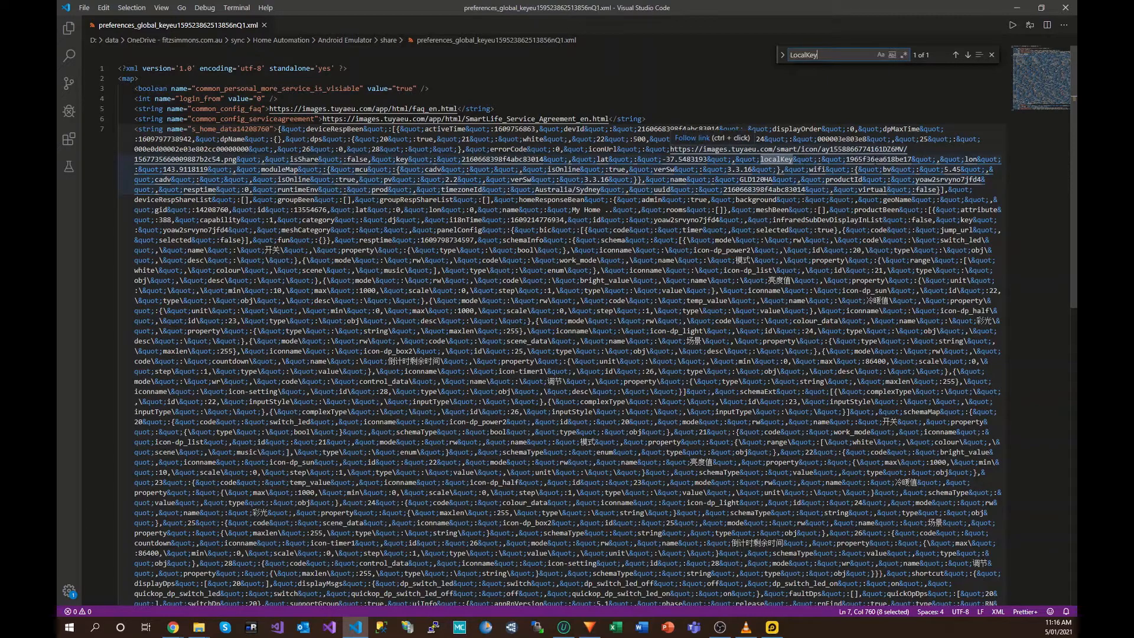
Step: Select the device ID value on line 7 and copy it
left_click_drag(912, 159, 846, 159)
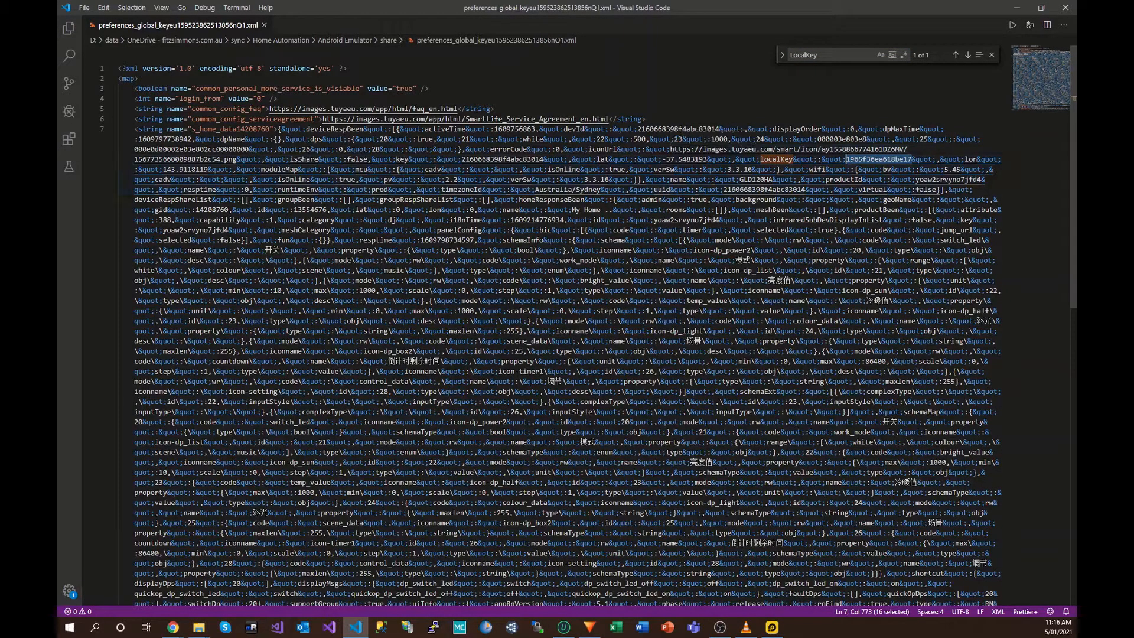
left_click_drag(637, 129, 719, 129)
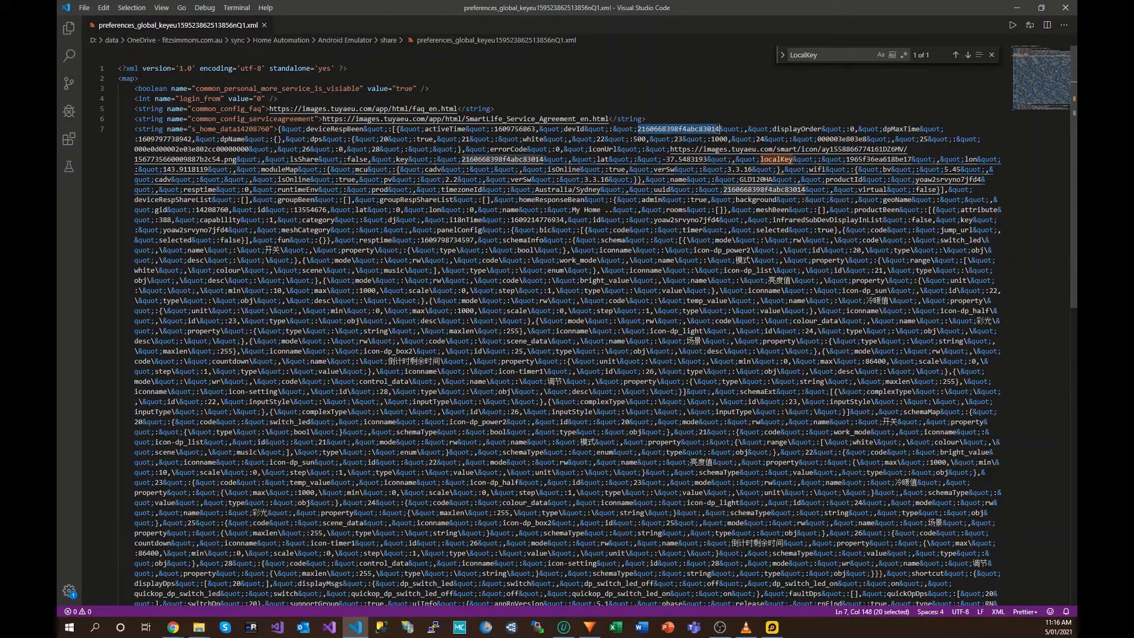
right_click(689, 130)
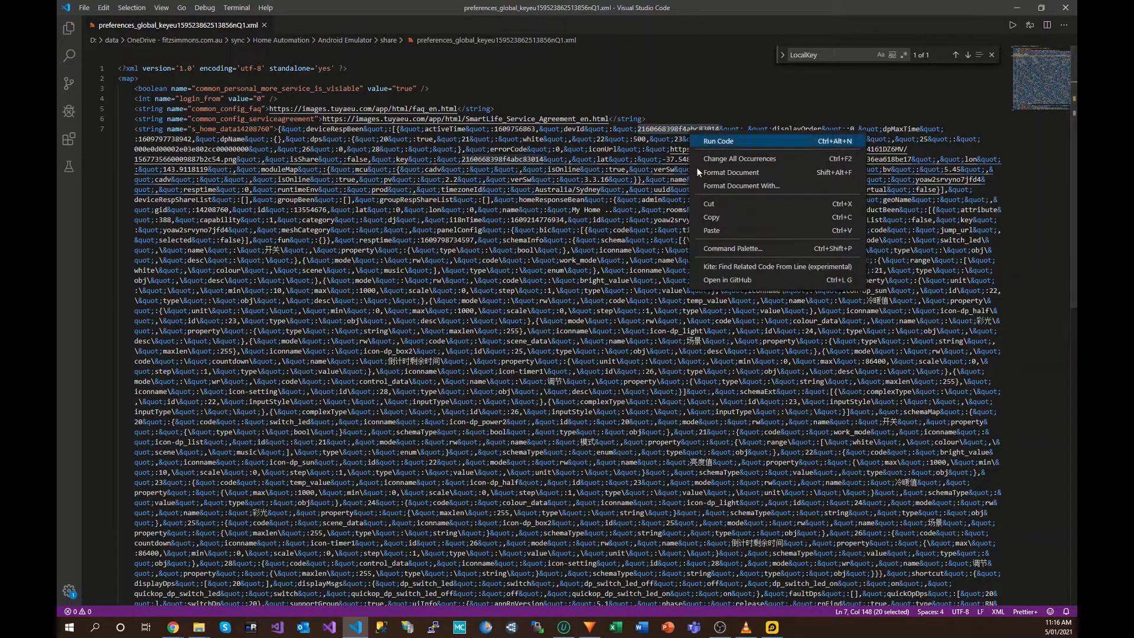
left_click(713, 218)
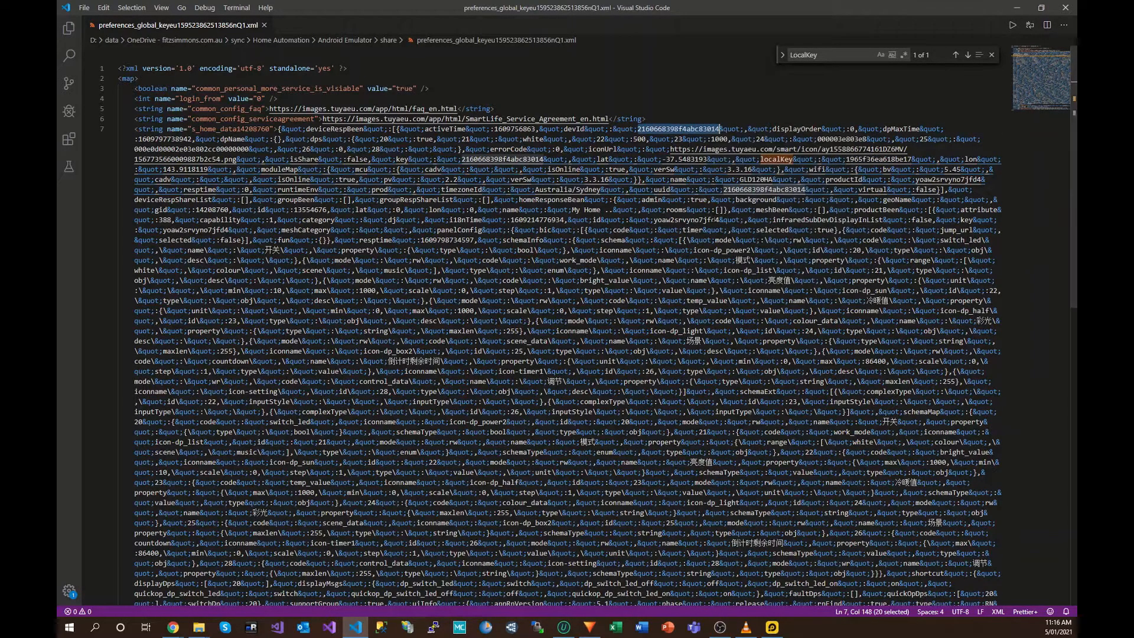
Step: Create a new untitled file with the device ID on line 1 and the local key on line 2
left_click(84, 8)
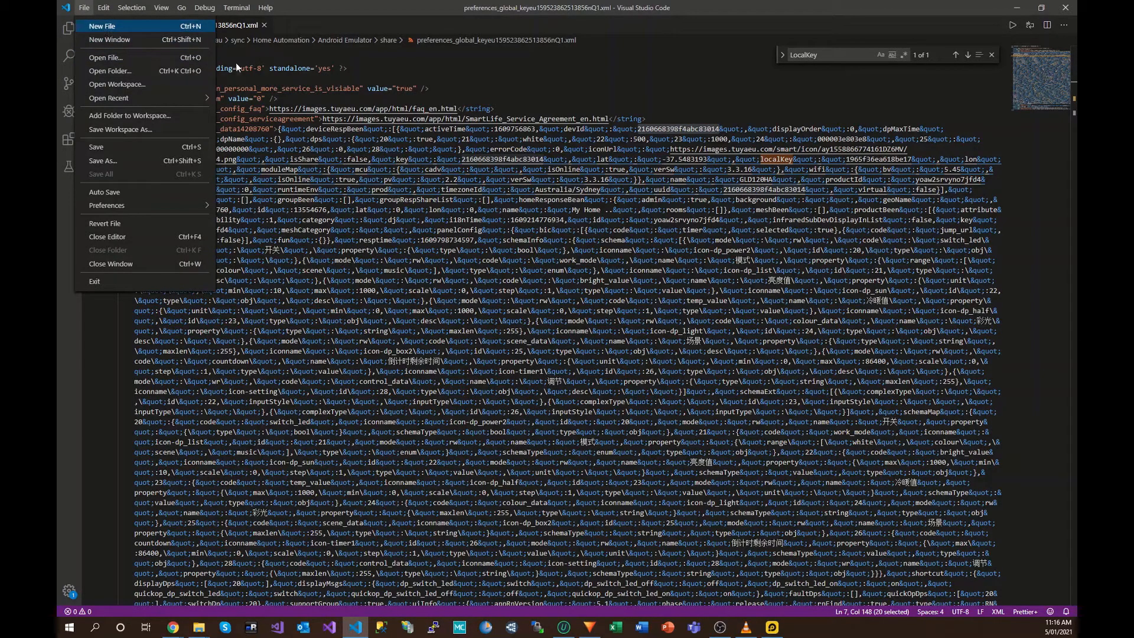
key("Return")
key("ctrl+v")
left_click(231, 25)
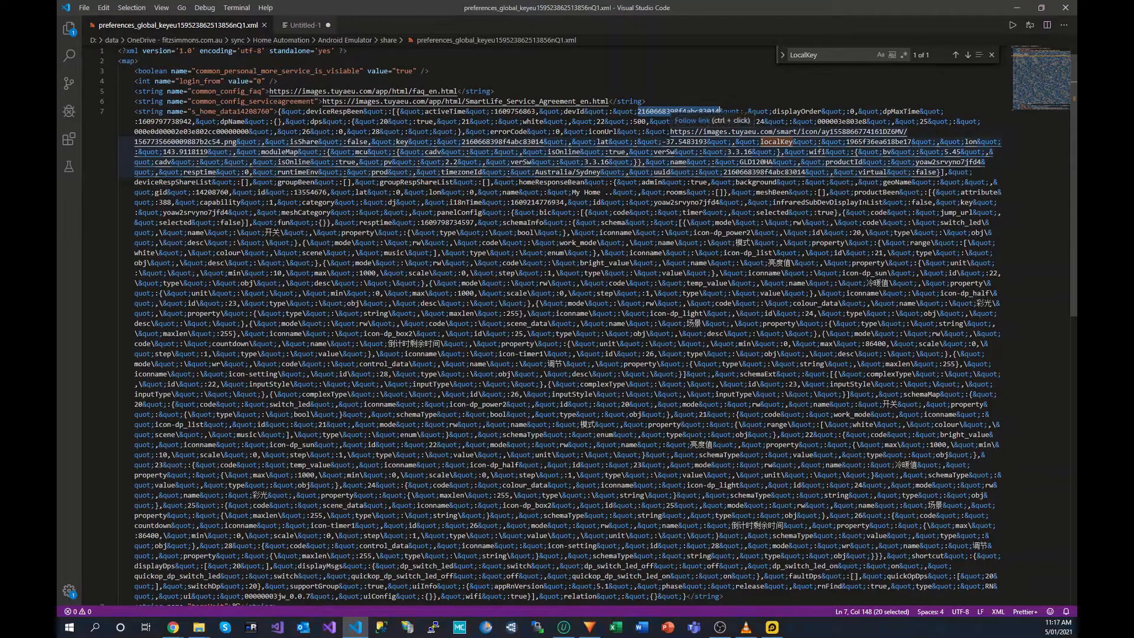
double_click(848, 142)
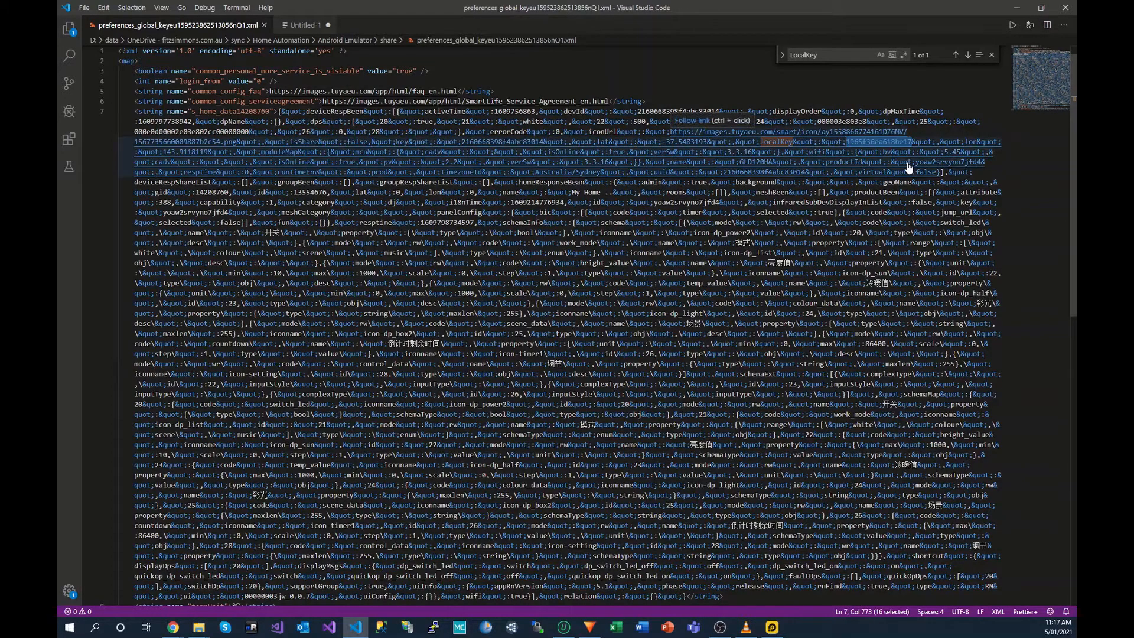
left_click(301, 25)
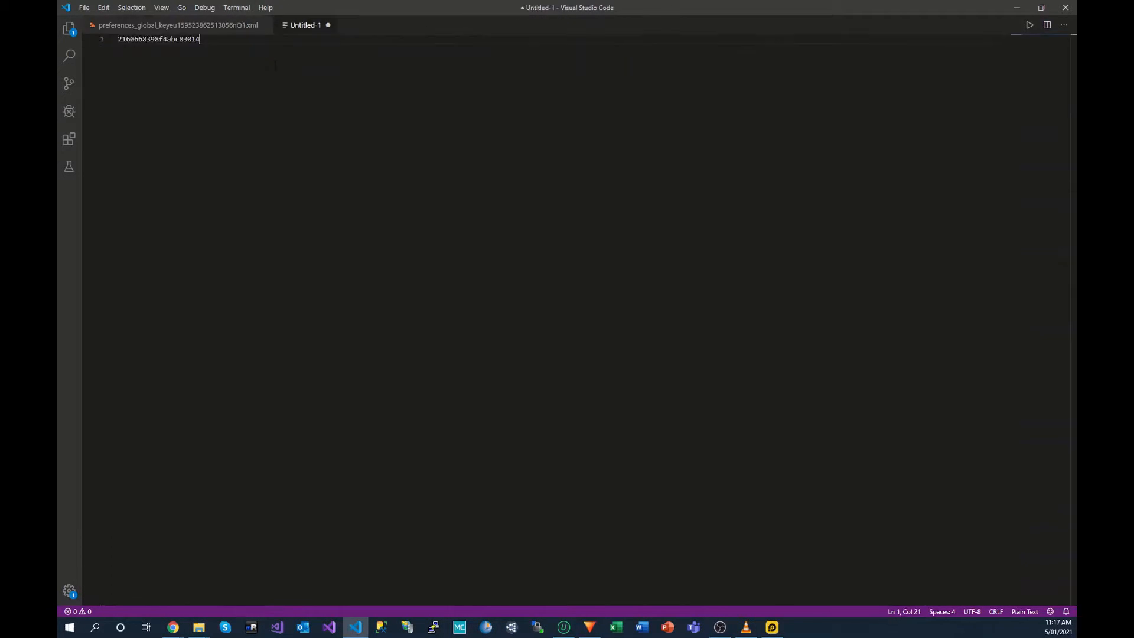
key("Return")
key("ctrl+v")
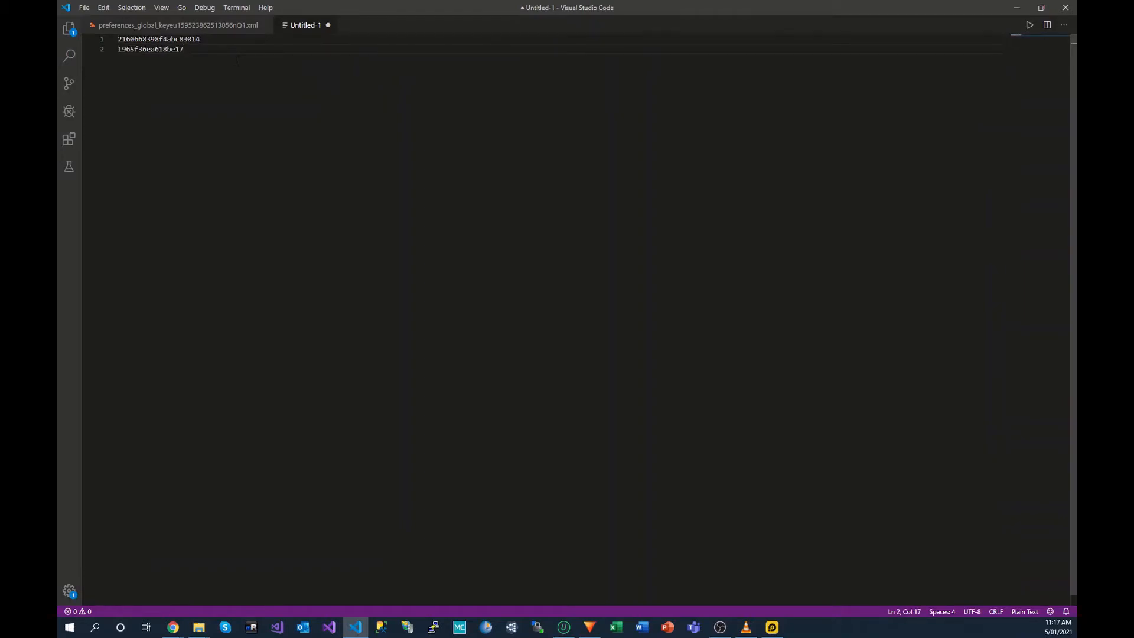
Step: Copy the localKey label from the XML and add it to line 2 of the notes
left_click(212, 28)
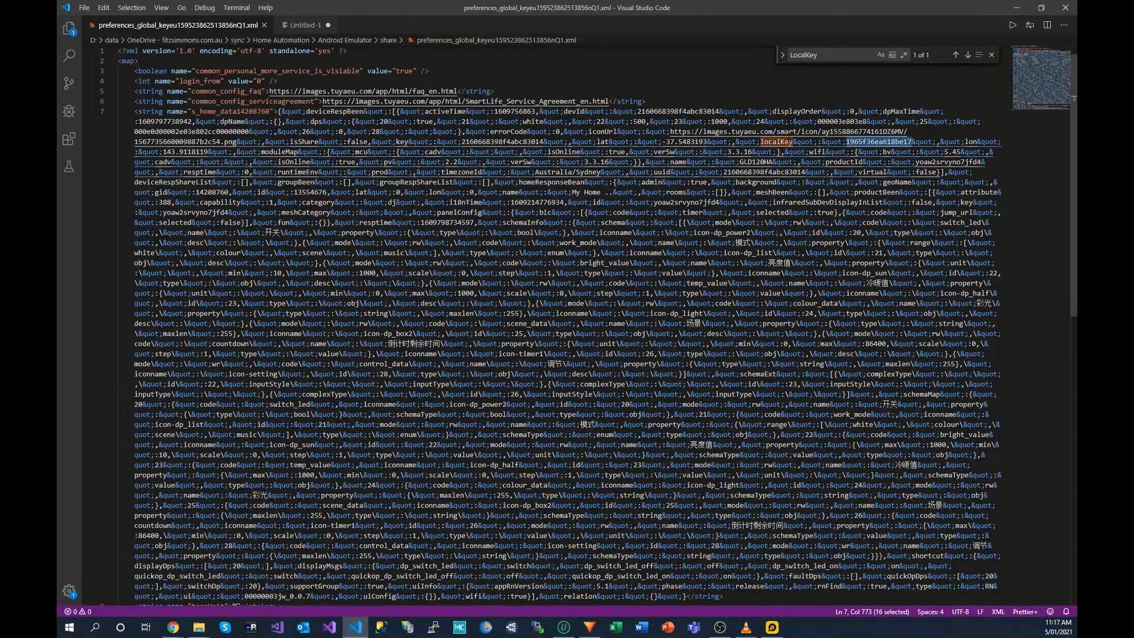
left_click_drag(793, 142, 761, 141)
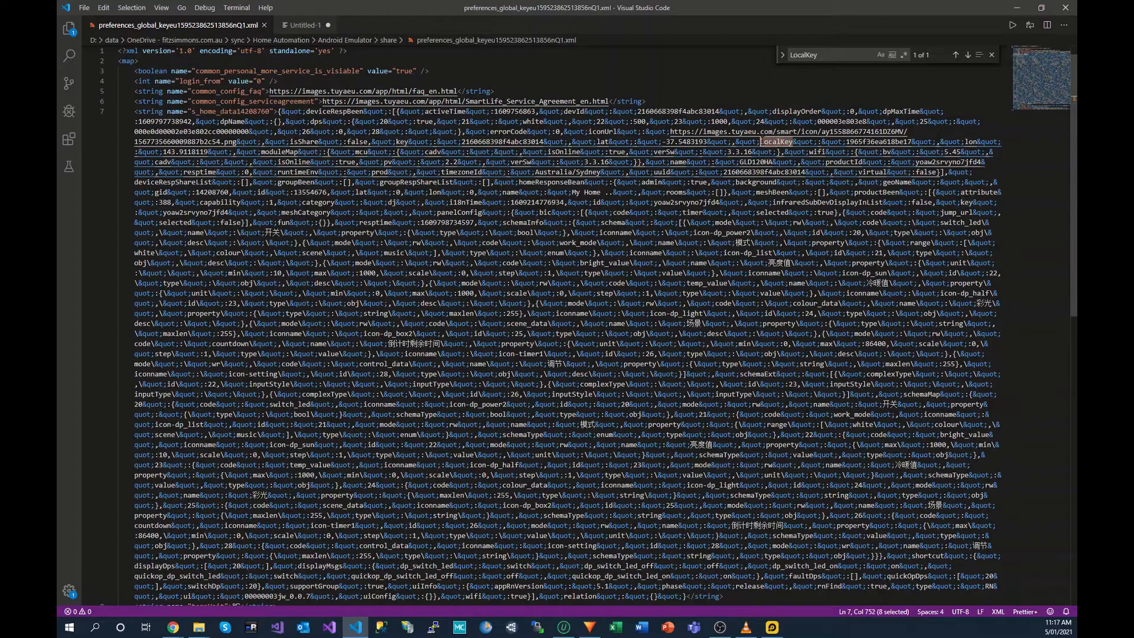
left_click(302, 25)
left_click(119, 49)
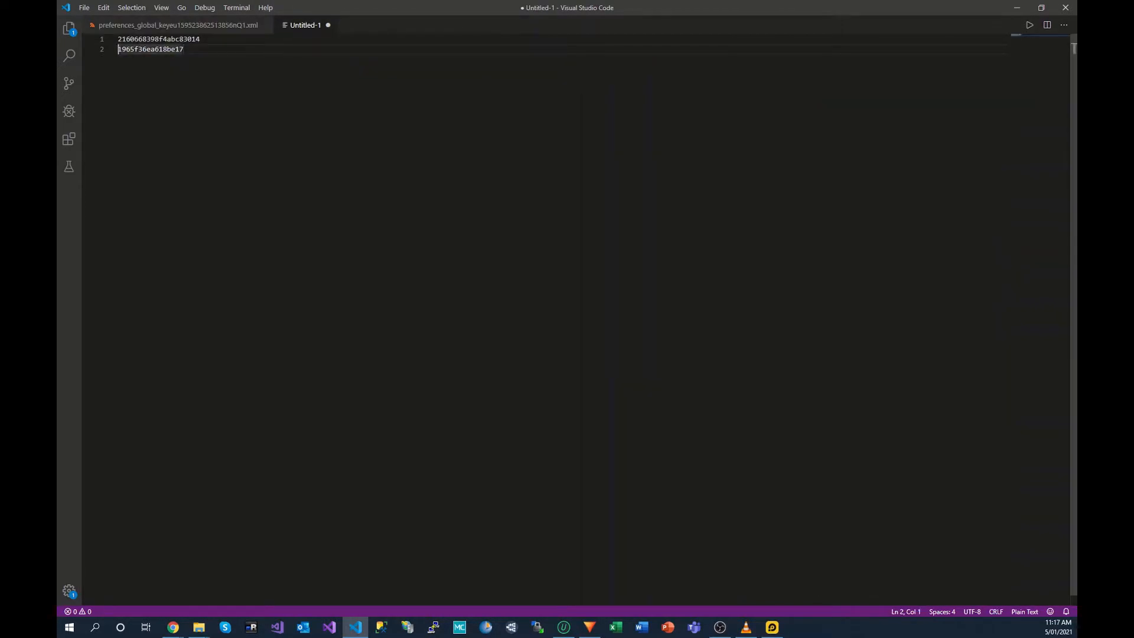
left_click(191, 69, "shift")
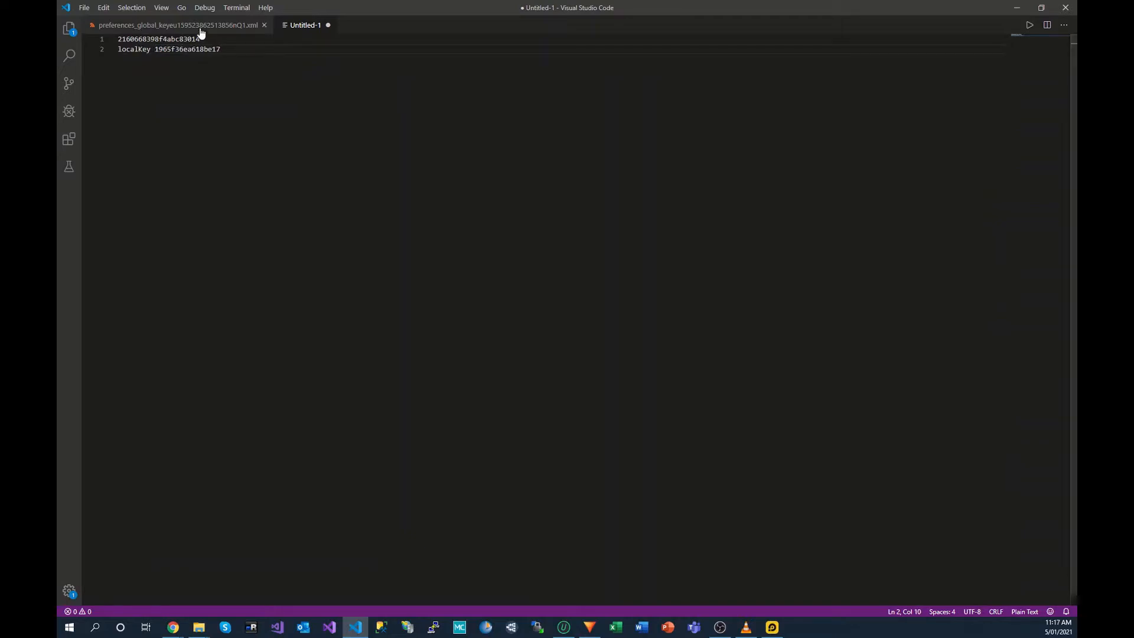
left_click(189, 26)
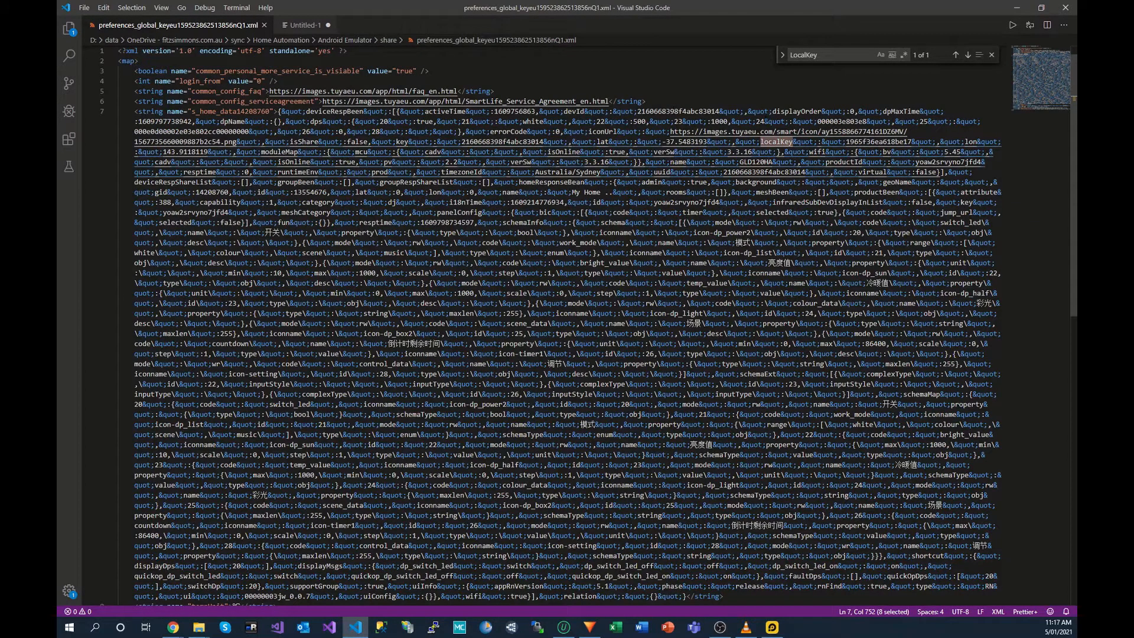
Step: Label line 1 of the notes file with devId before the device ID
double_click(566, 111)
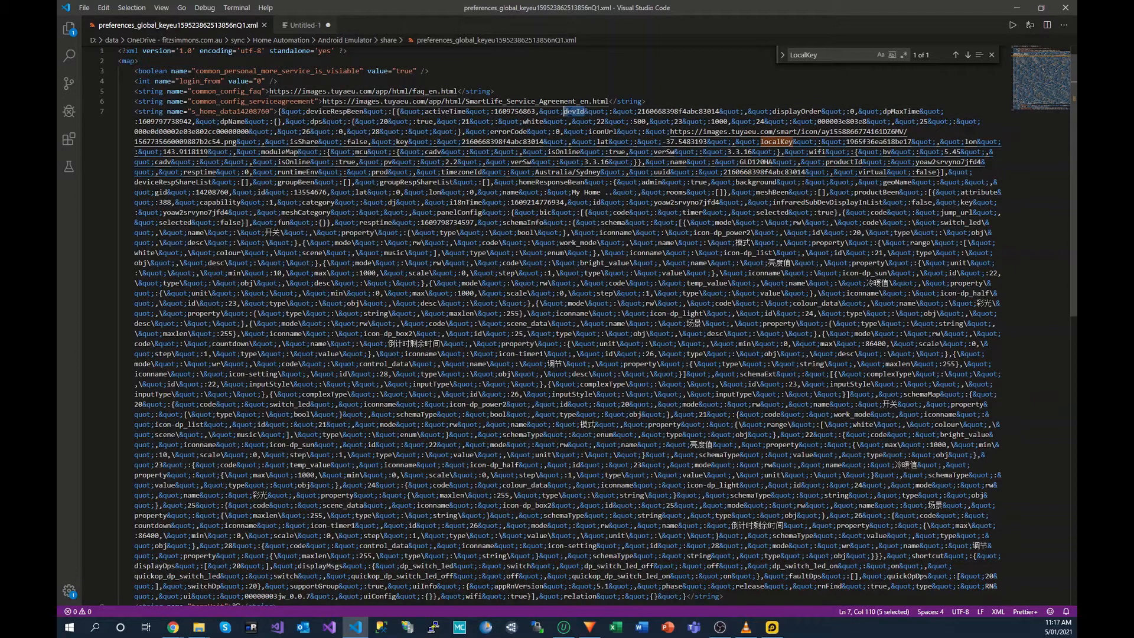
left_click(304, 25)
left_click(118, 39)
type("devId")
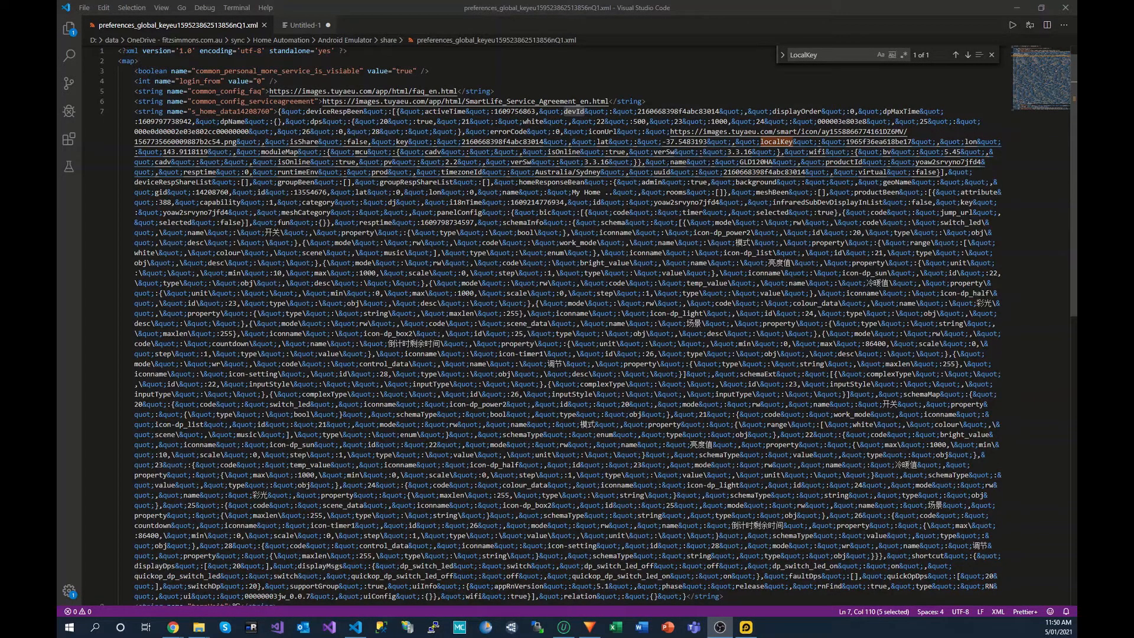
Step: Select the product name GLD120HA on line 7 of the preferences XML
key("alt+Tab")
left_click_drag(670, 162, 773, 162)
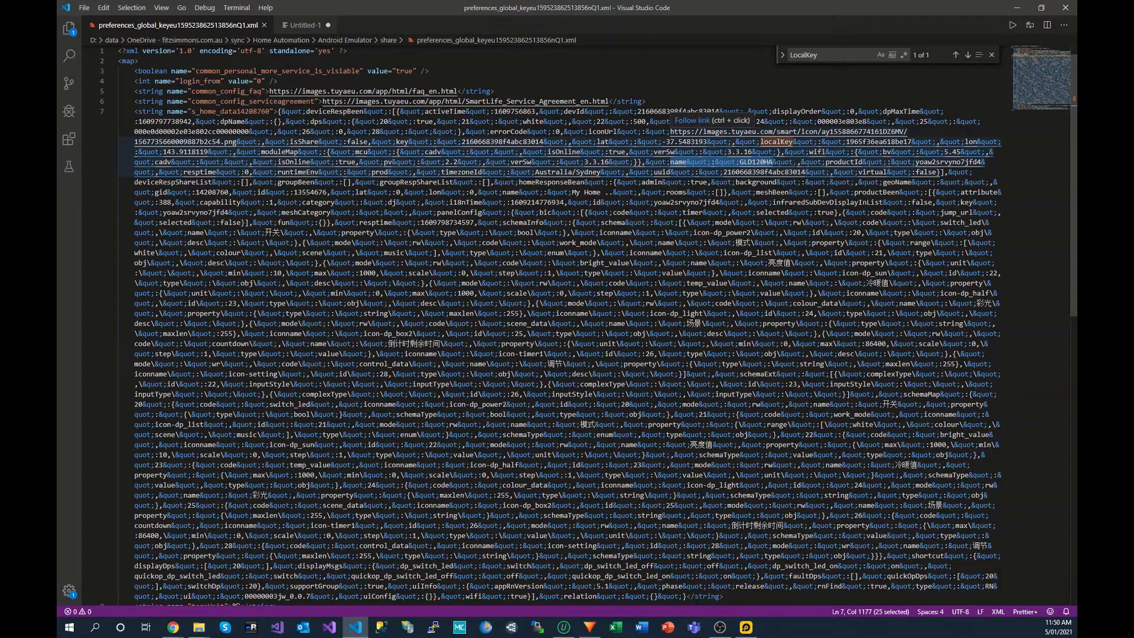
left_click(792, 161)
left_click_drag(792, 162, 670, 161)
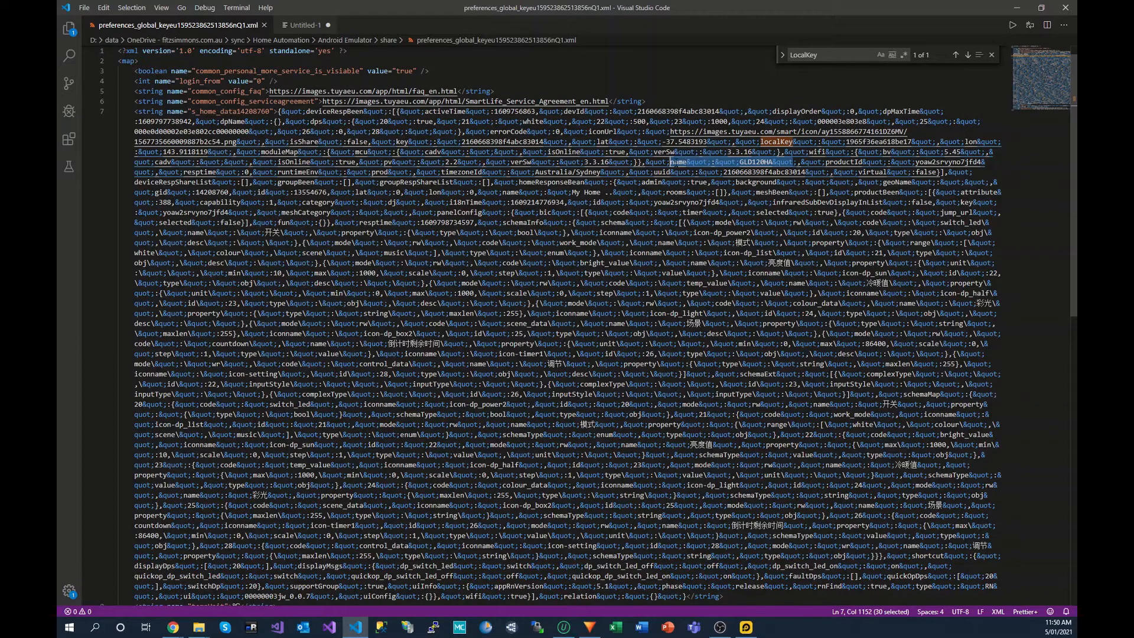
left_click(757, 162)
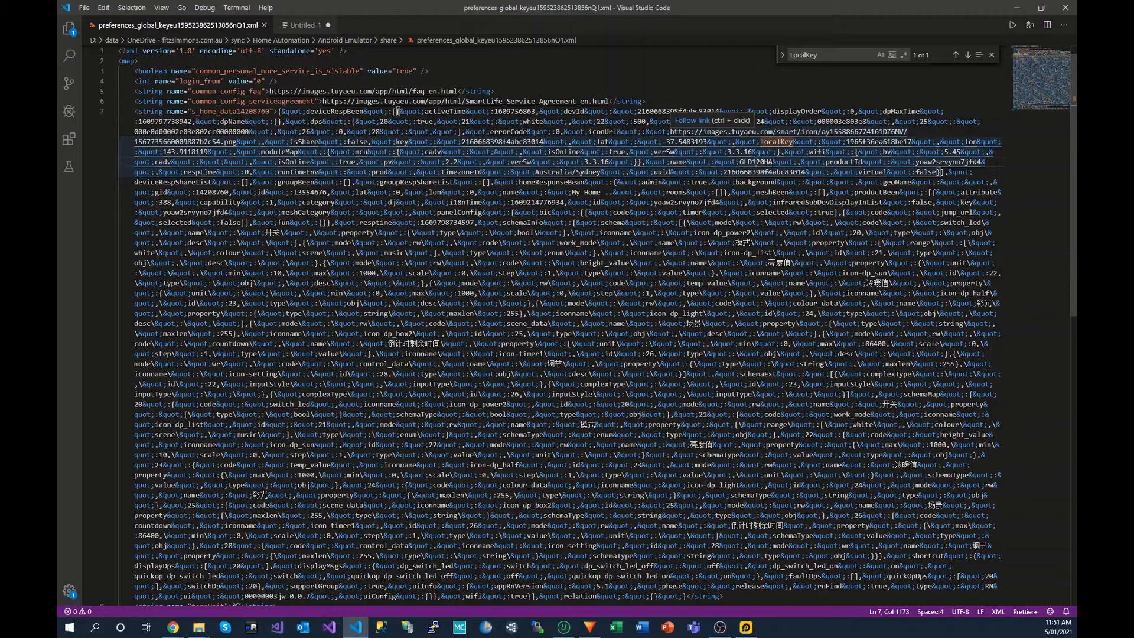
left_click_drag(771, 162, 743, 162)
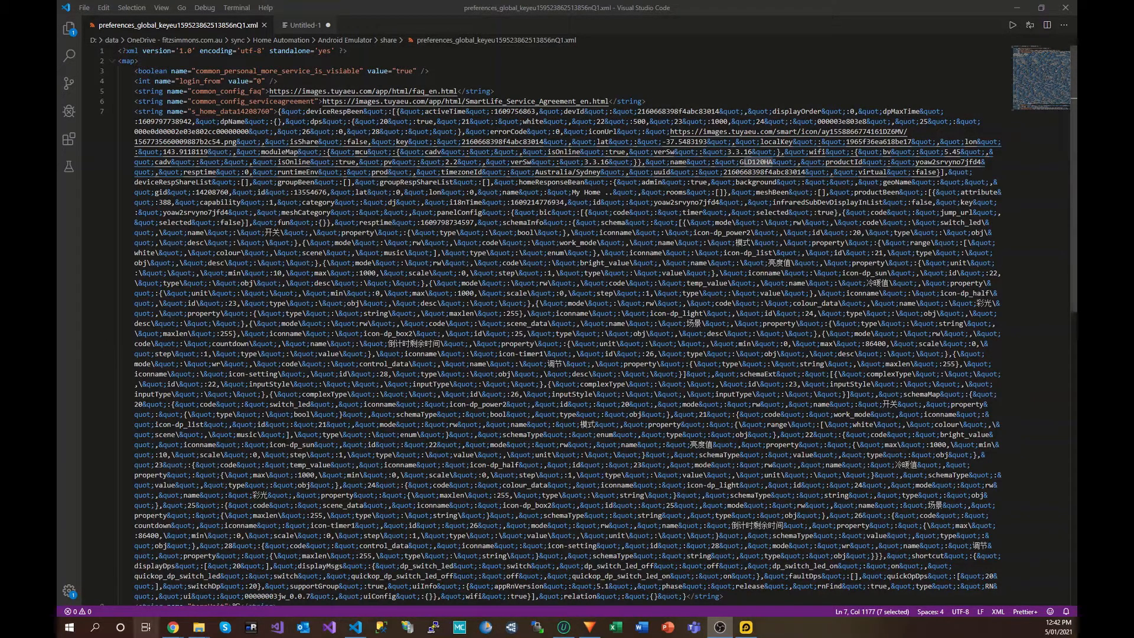
Step: Copy the localtuya YAML example from Local Tuya details and paste it atop the devId/localKey note
mouse_move(173, 627)
left_click(216, 606)
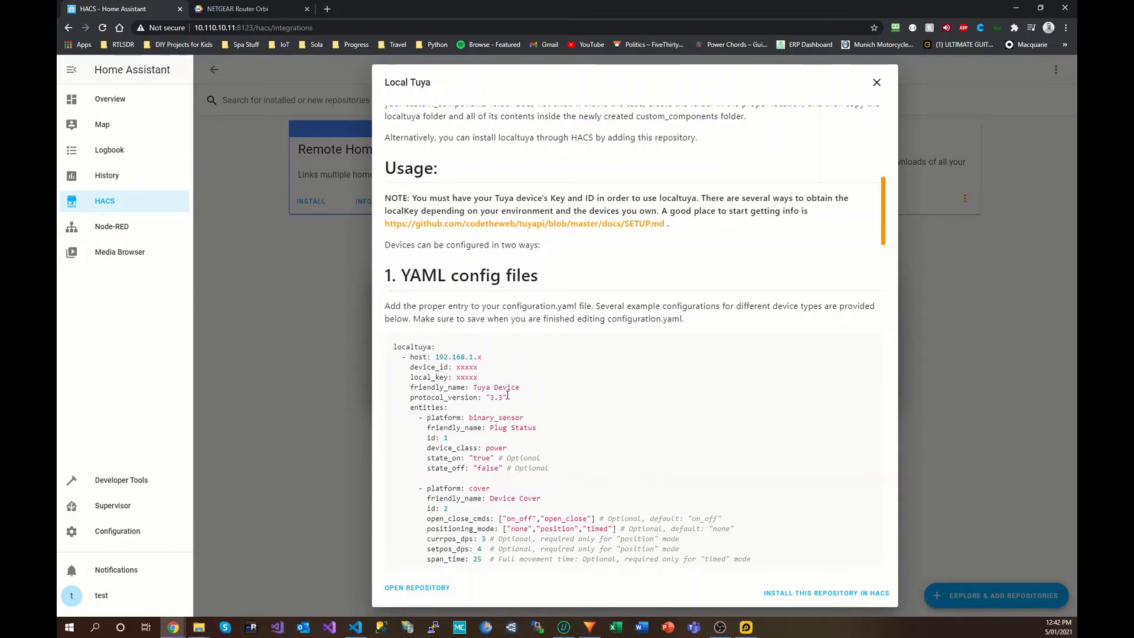
left_click_drag(507, 396, 391, 350)
key("ctrl+c")
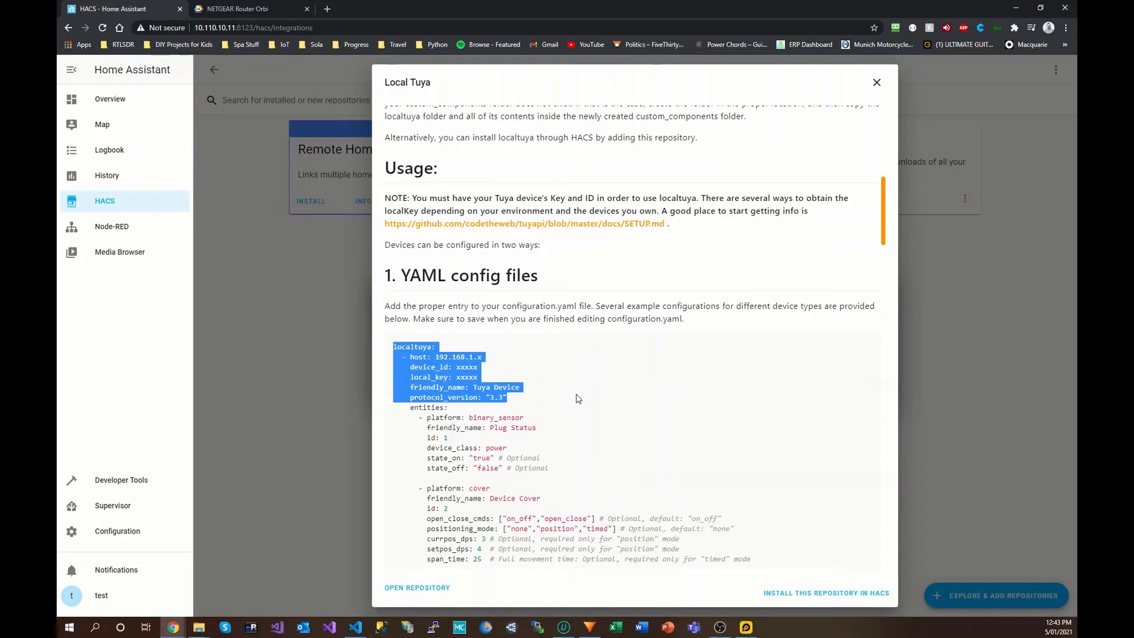
left_click(355, 627)
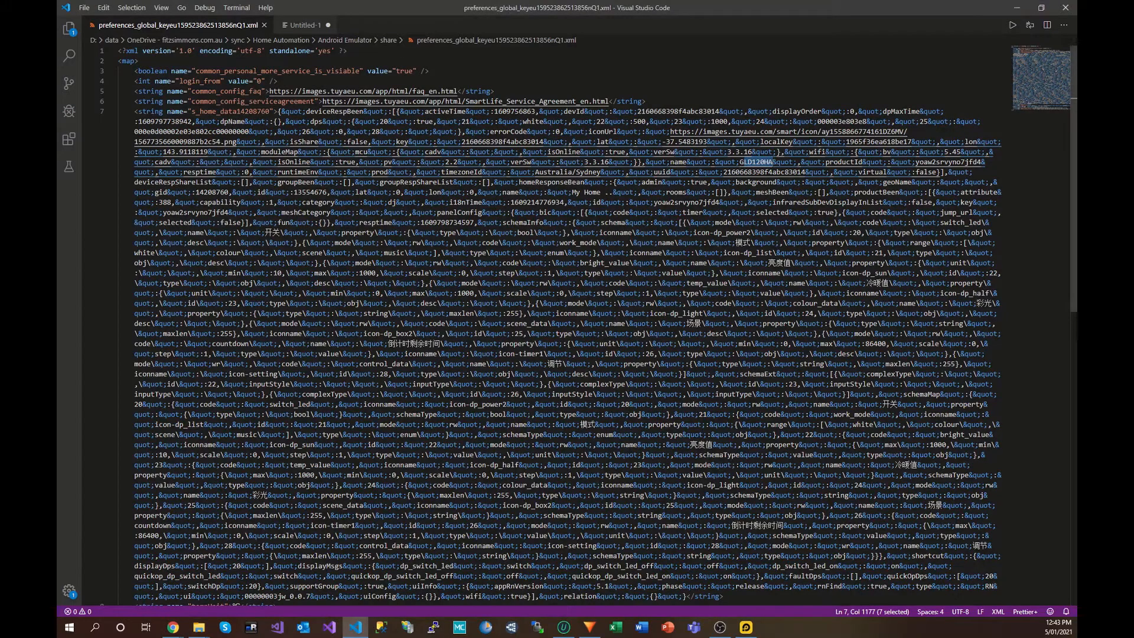
left_click(302, 24)
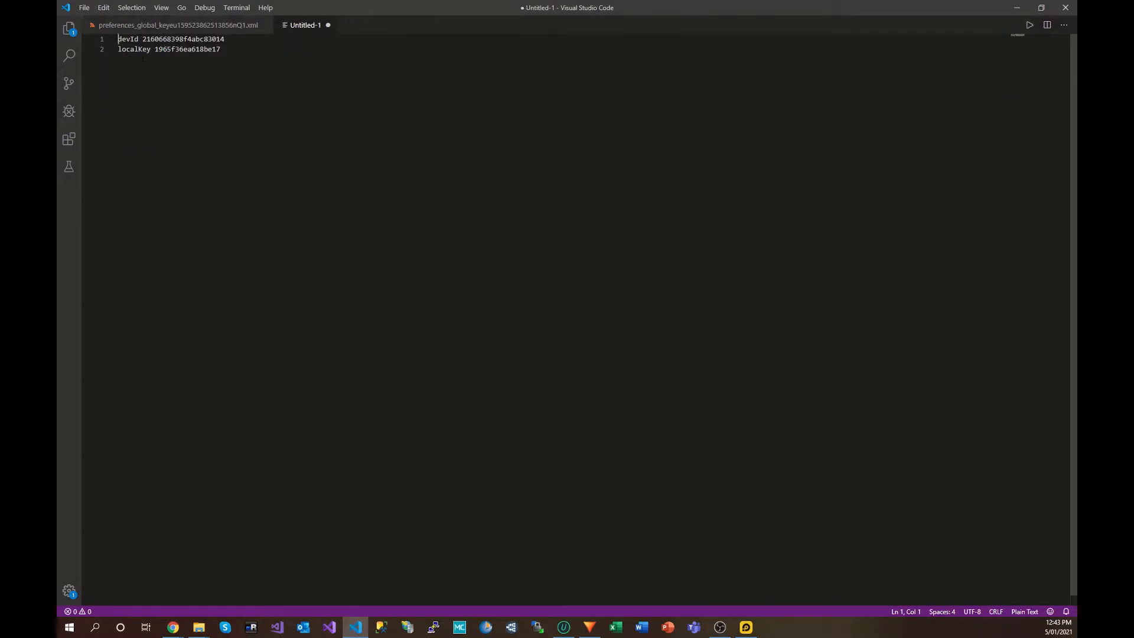
key("Return")
key("Return")
key("Return")
key("Up")
key("Up")
key("Up")
key("ctrl+v")
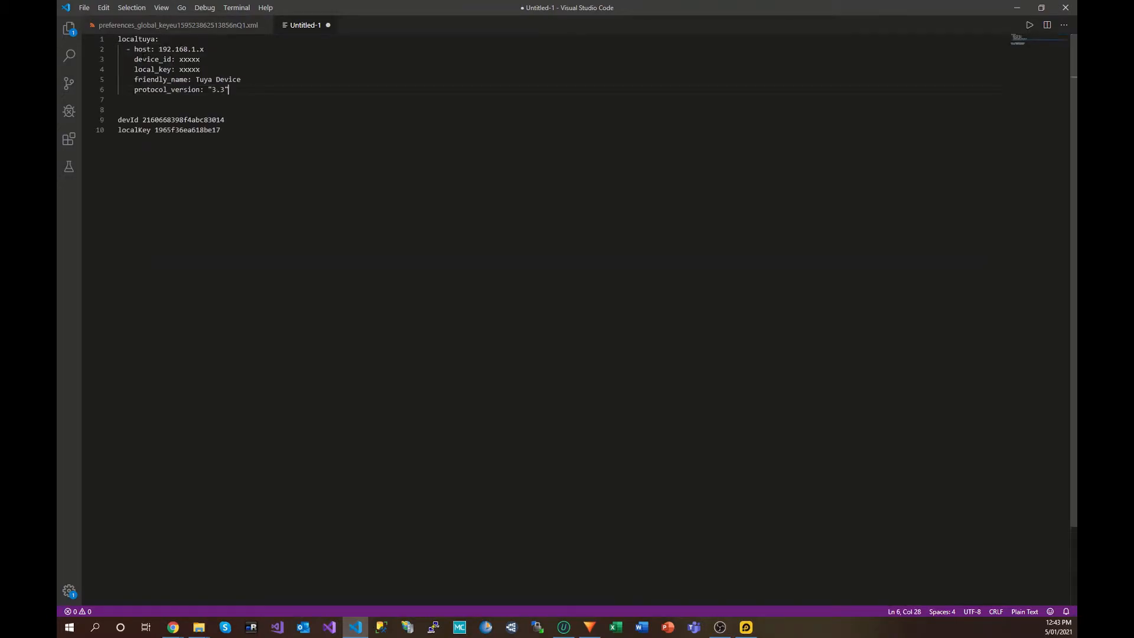
Step: Replace the device_id and local_key placeholders with the noted values, then delete the old devId/localKey lines
left_click_drag(225, 120, 142, 119)
key("ctrl+c")
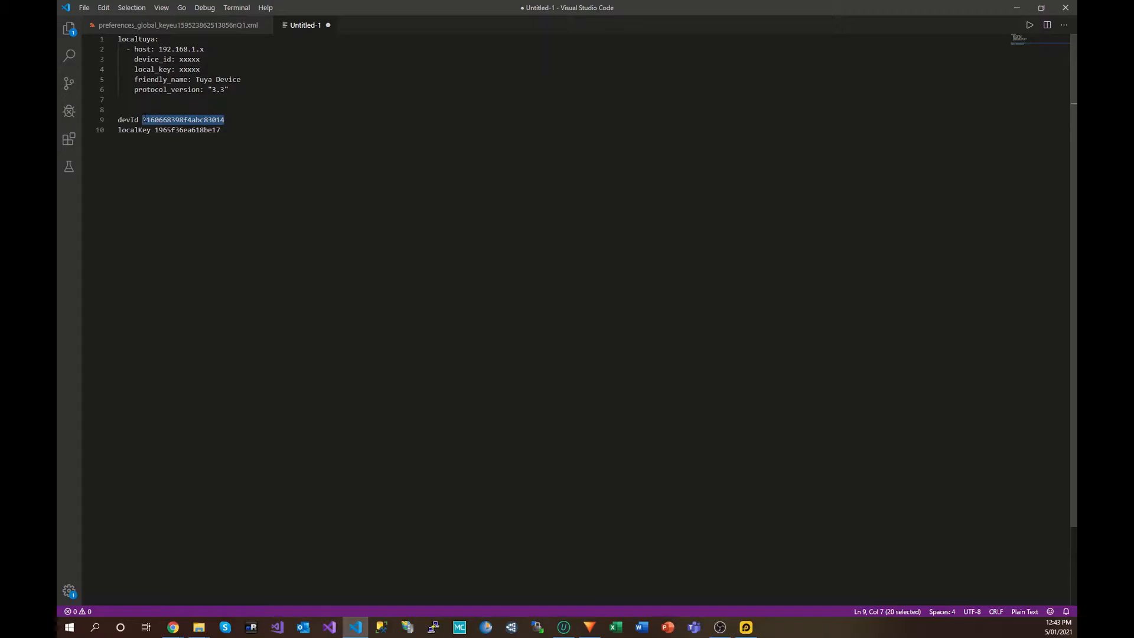
left_click_drag(201, 60, 179, 60)
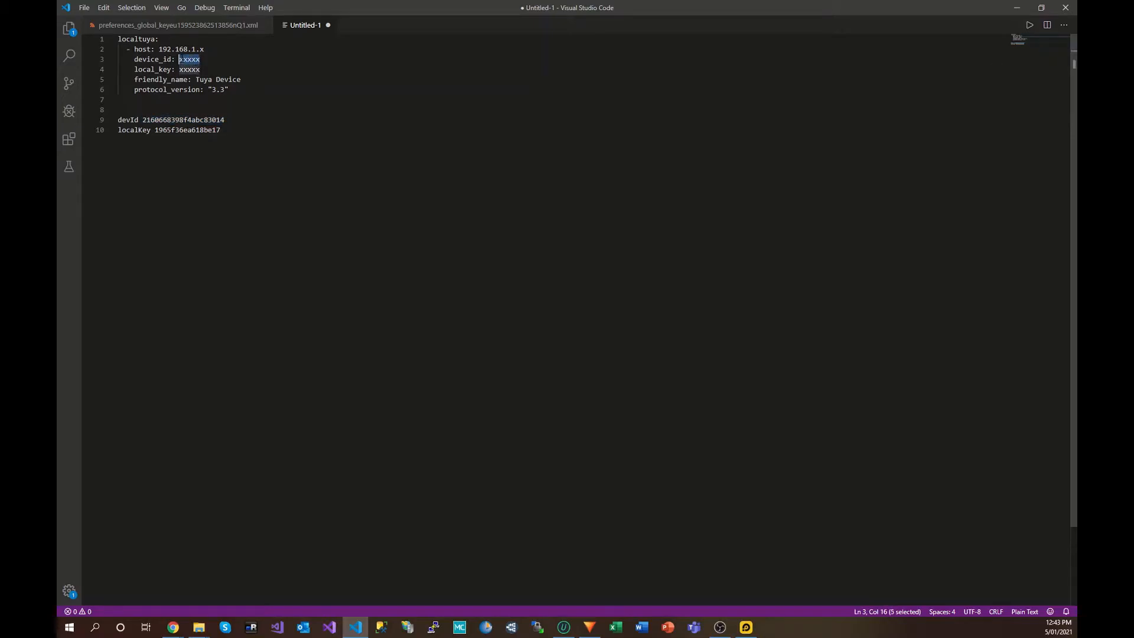
key("ctrl+v")
left_click_drag(220, 130, 154, 130)
key("ctrl+c")
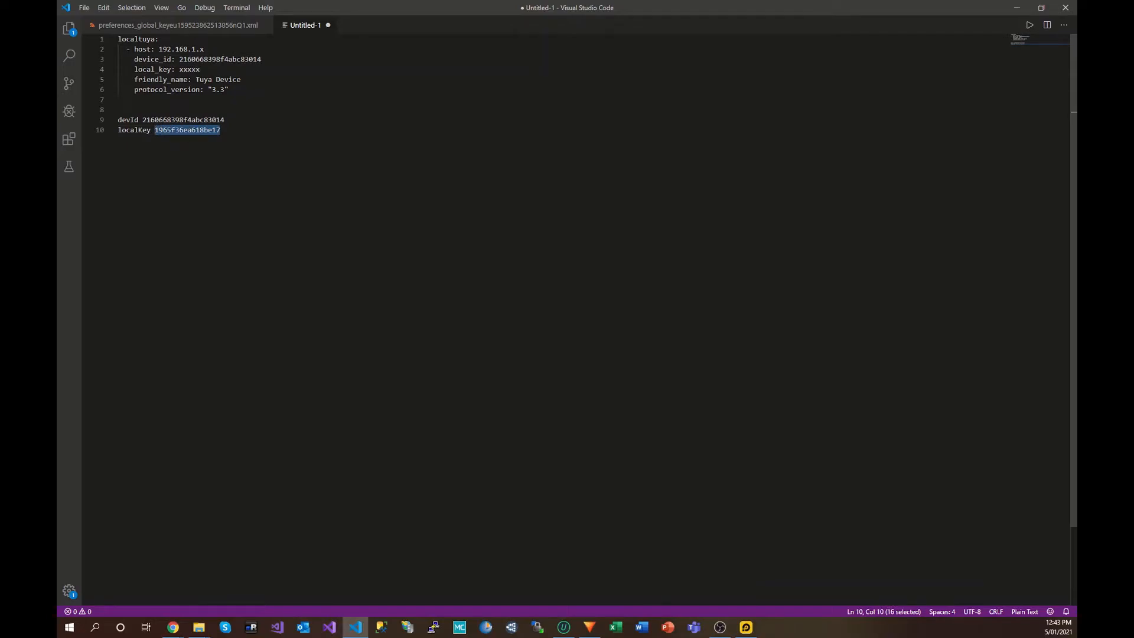
left_click_drag(200, 70, 179, 69)
key("ctrl+v")
left_click_drag(228, 131, 90, 113)
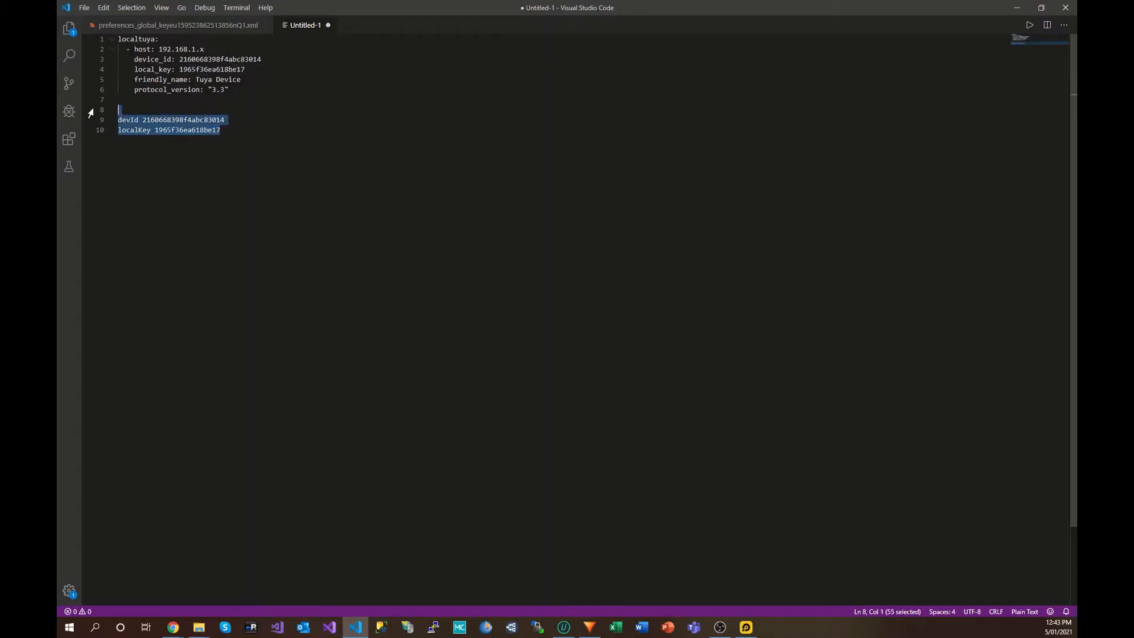
key("BackSpace")
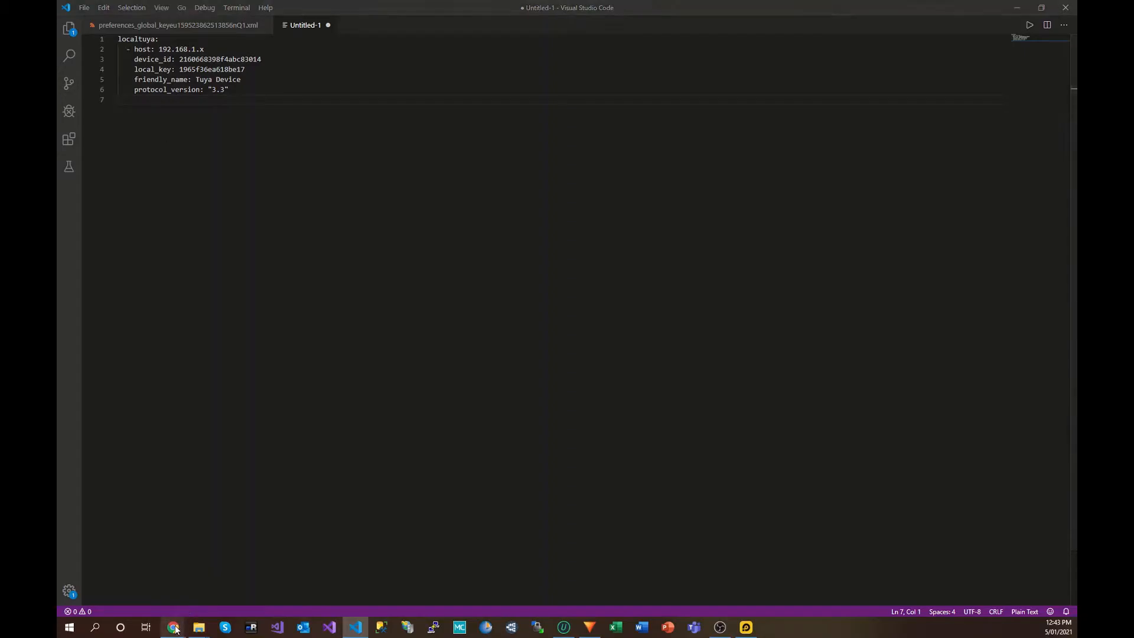
mouse_move(173, 627)
left_click(317, 546)
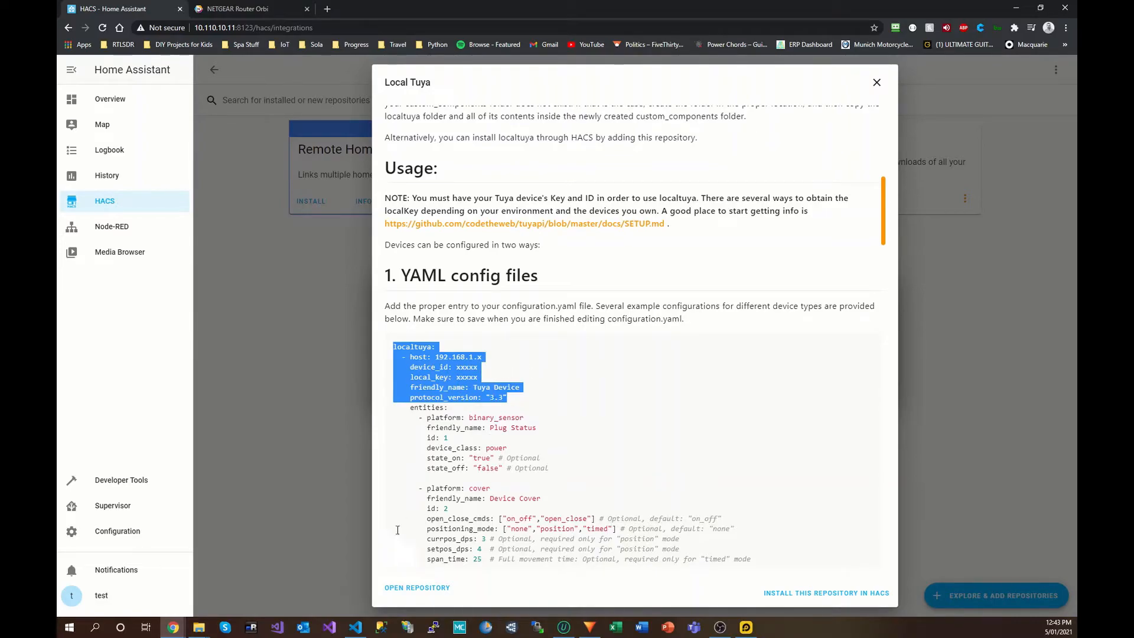
left_click(356, 627)
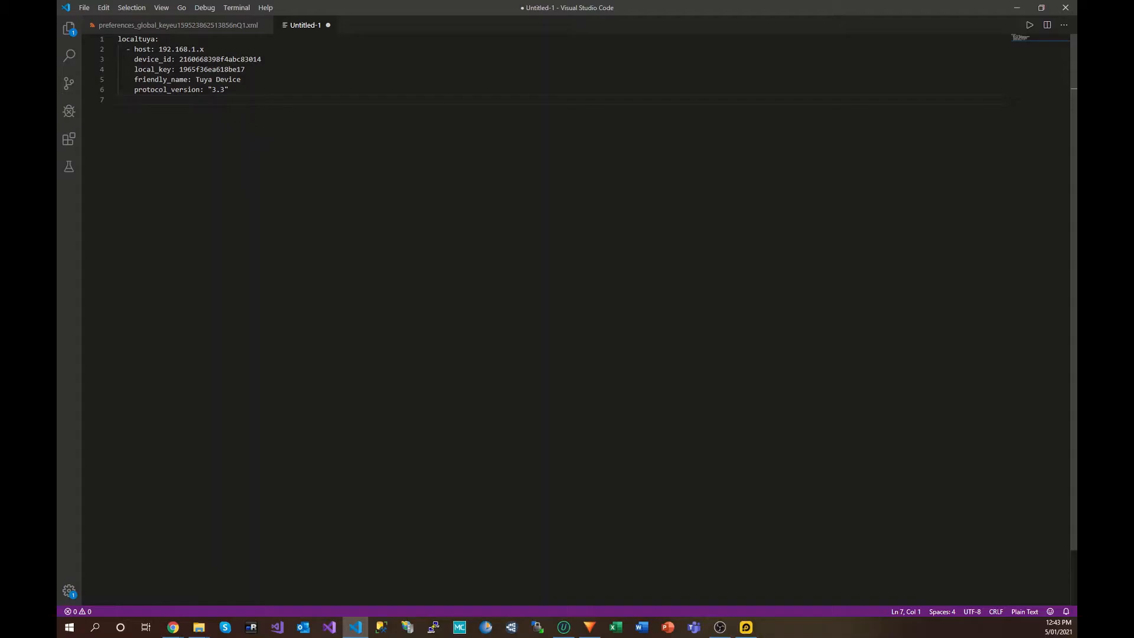
left_click_drag(162, 49, 204, 49)
left_click(204, 49)
left_click_drag(212, 59, 261, 59)
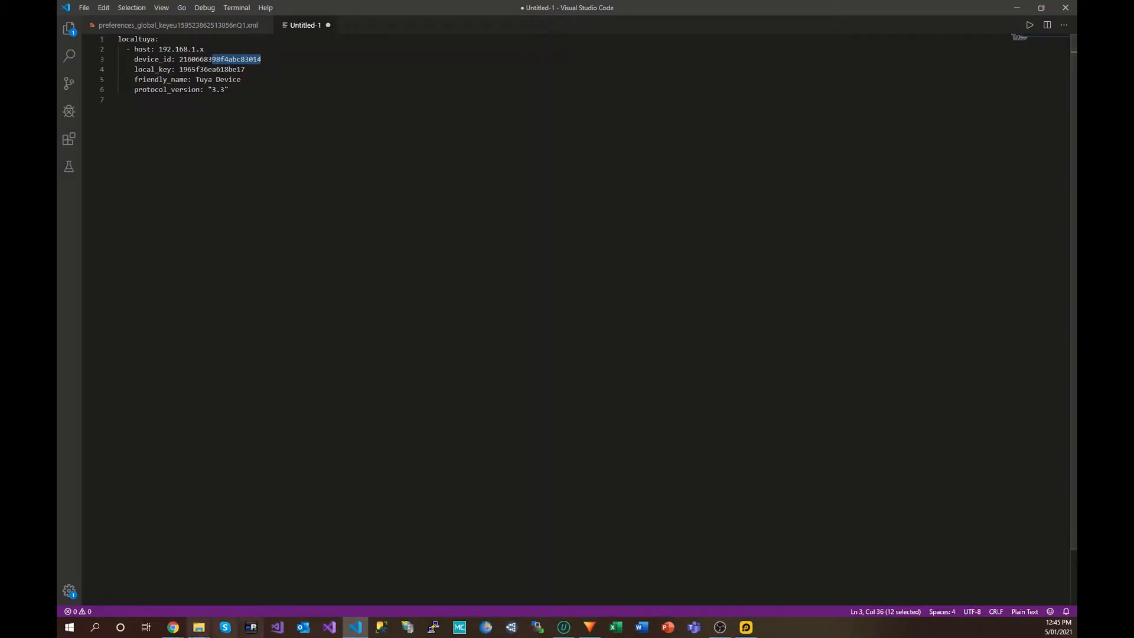
Step: Compare row 13's MAC in the Orbi Attached Devices table against the device ID
left_click(173, 627)
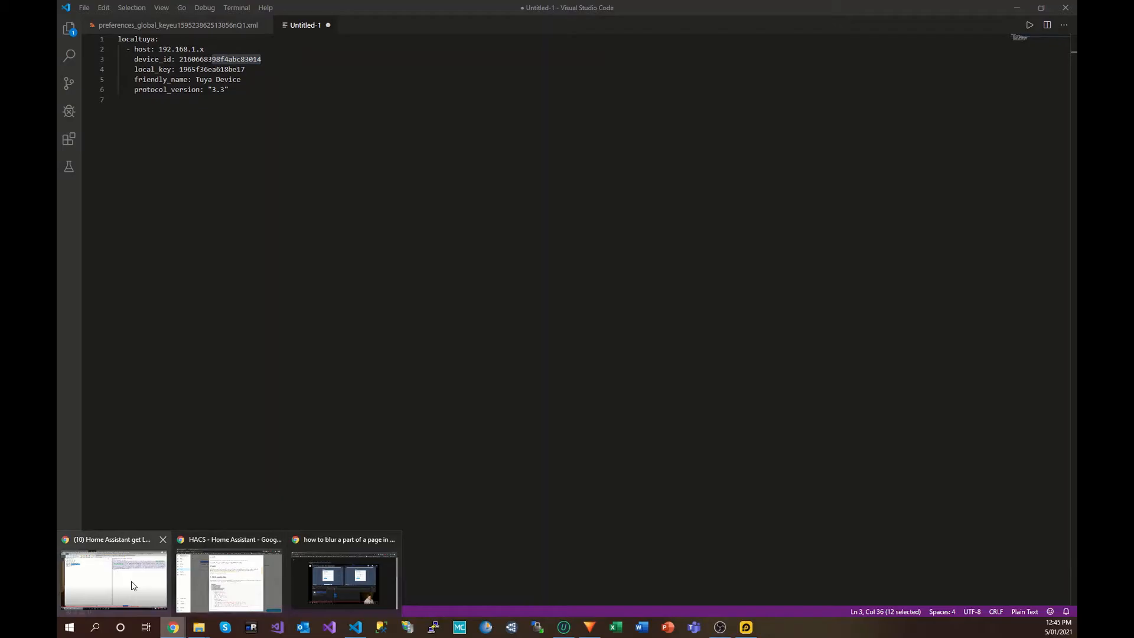
left_click(214, 600)
left_click(248, 8)
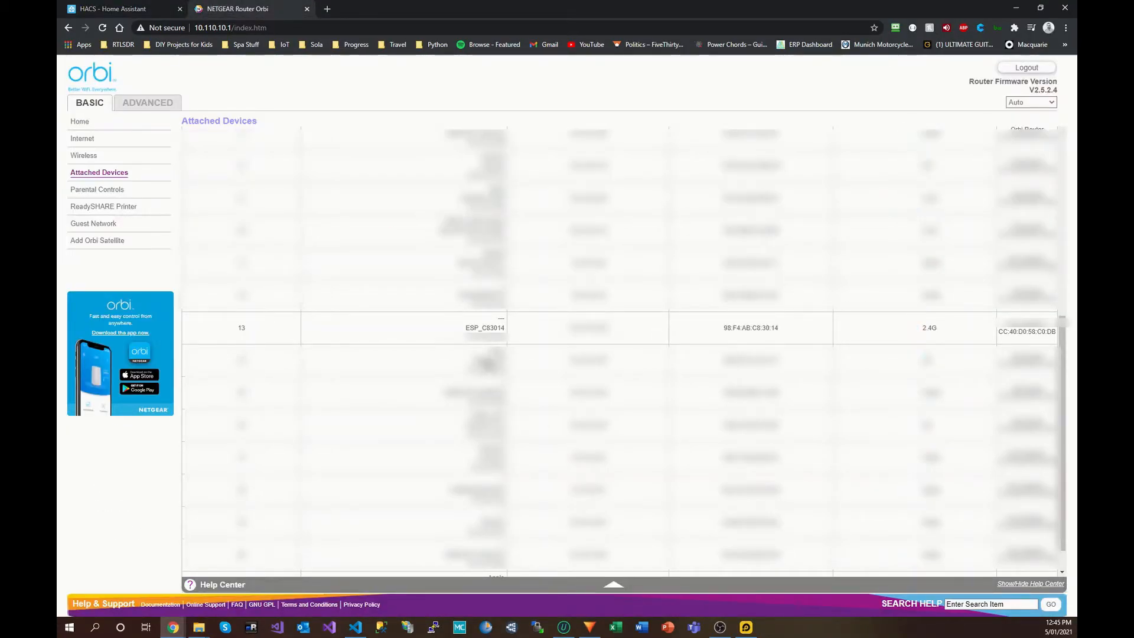
left_click_drag(781, 329, 722, 328)
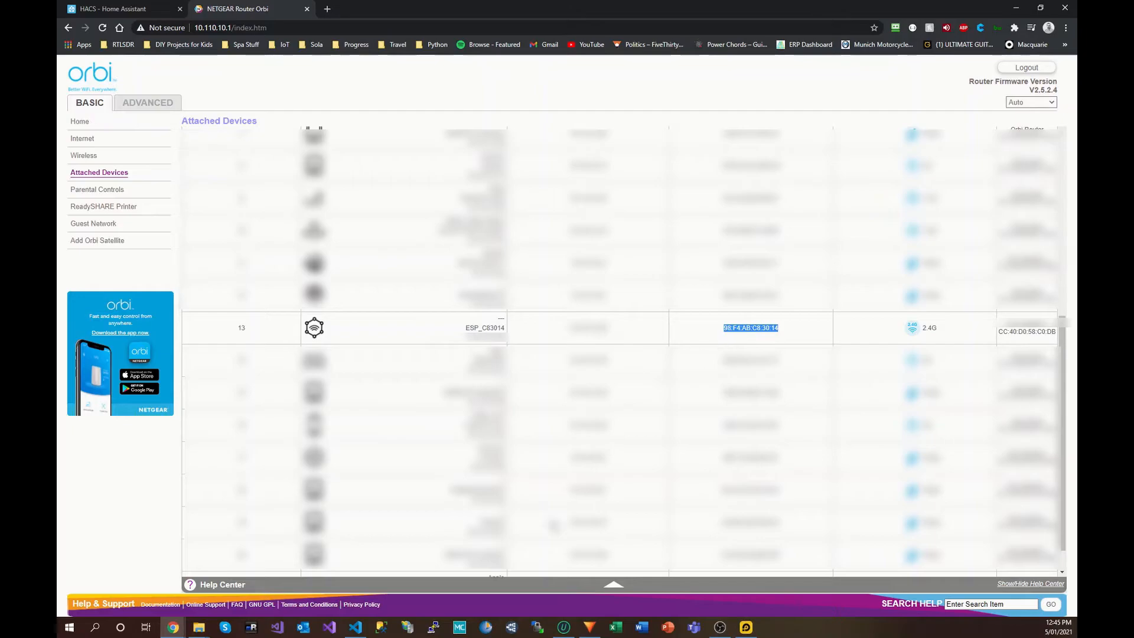
mouse_move(356, 629)
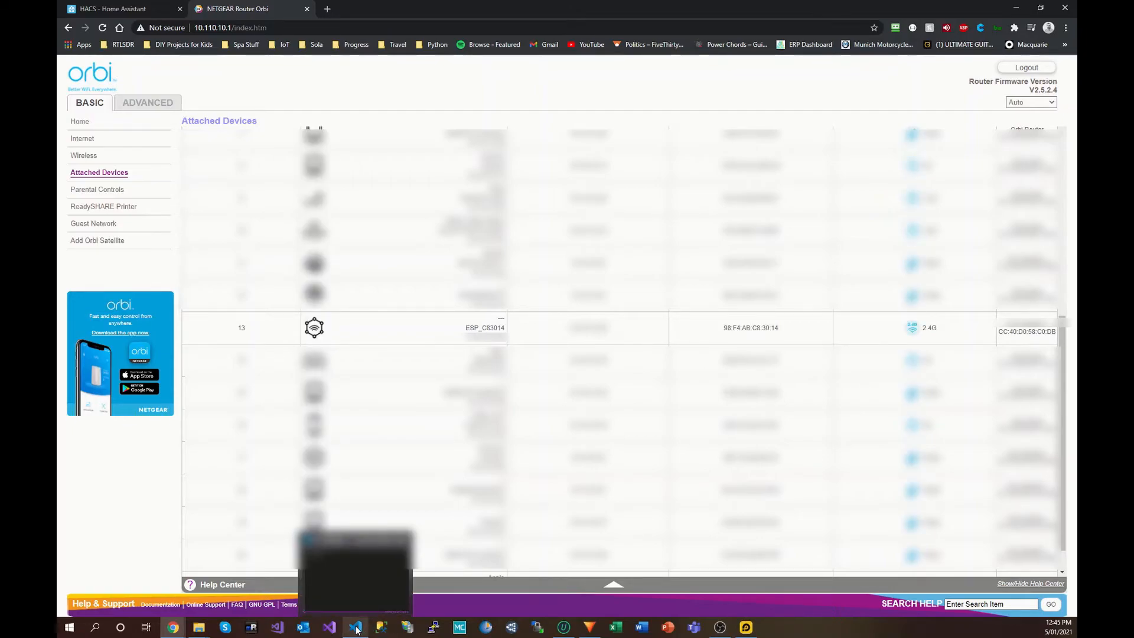
left_click(356, 630)
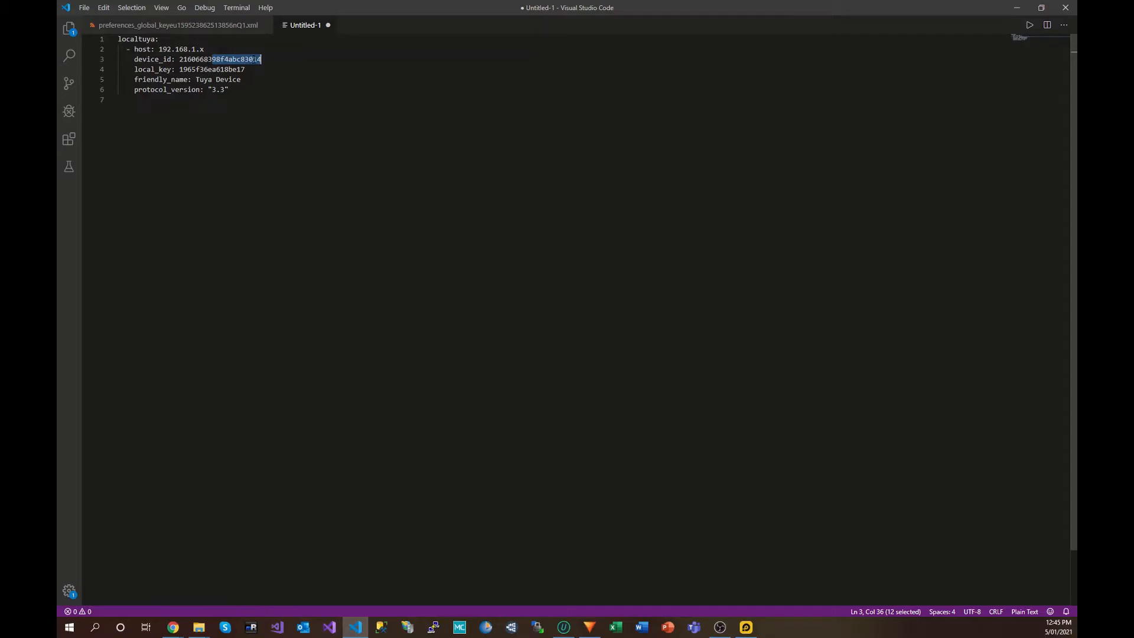
left_click(175, 628)
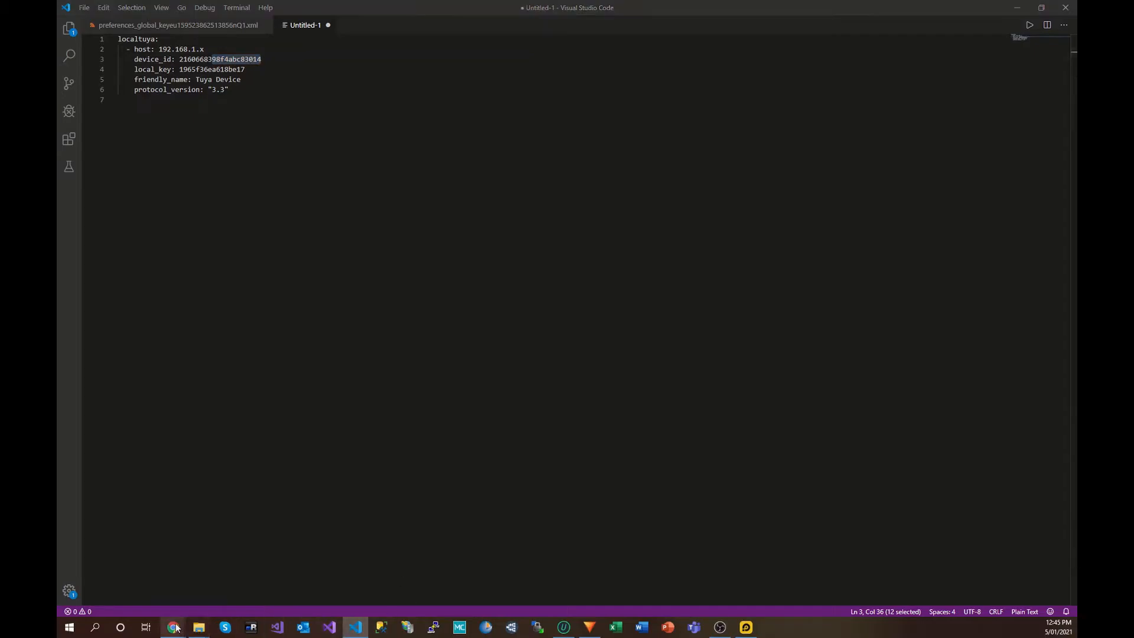
left_click(236, 576)
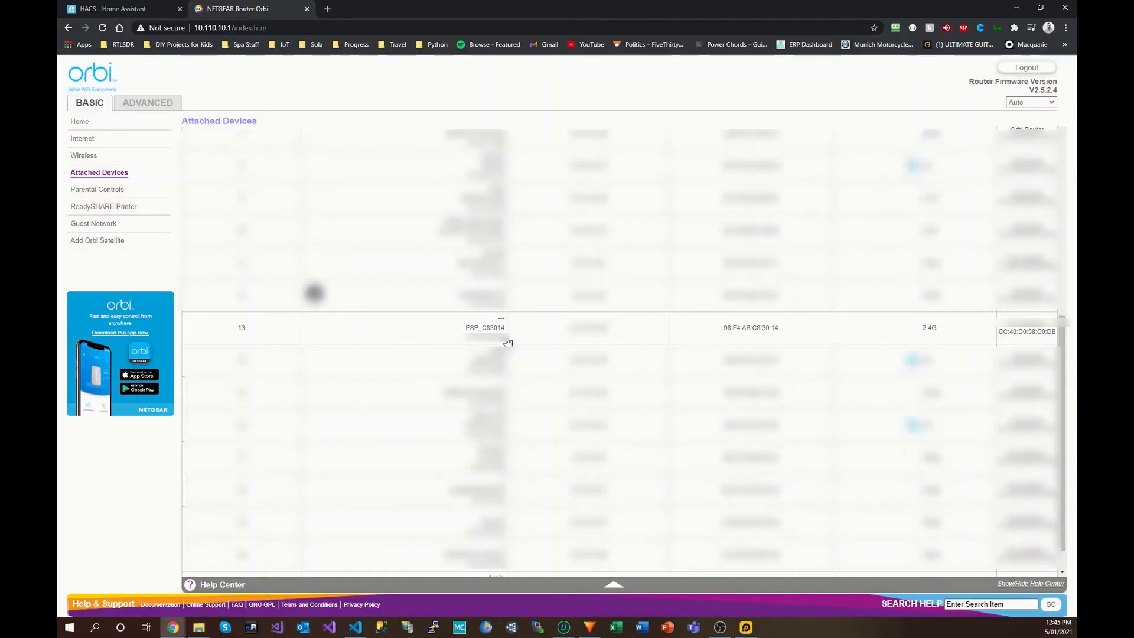
left_click_drag(779, 327, 725, 327)
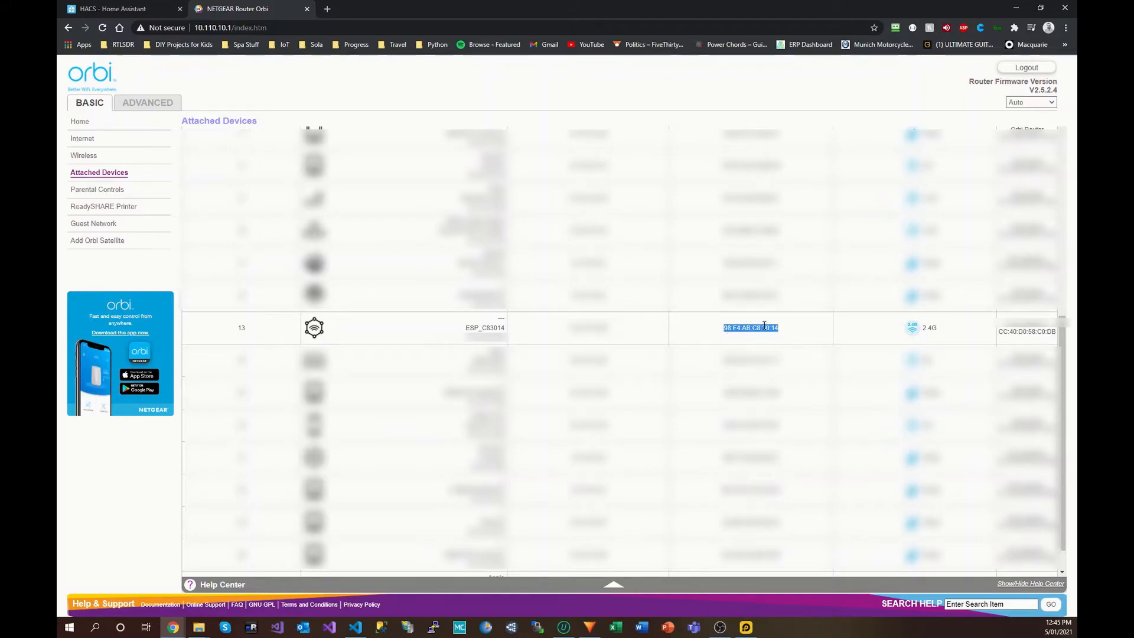
Step: Change the localtuya host from 192.168.1.x to 192.168.1.10 in the YAML draft
left_click(356, 627)
mouse_move(356, 629)
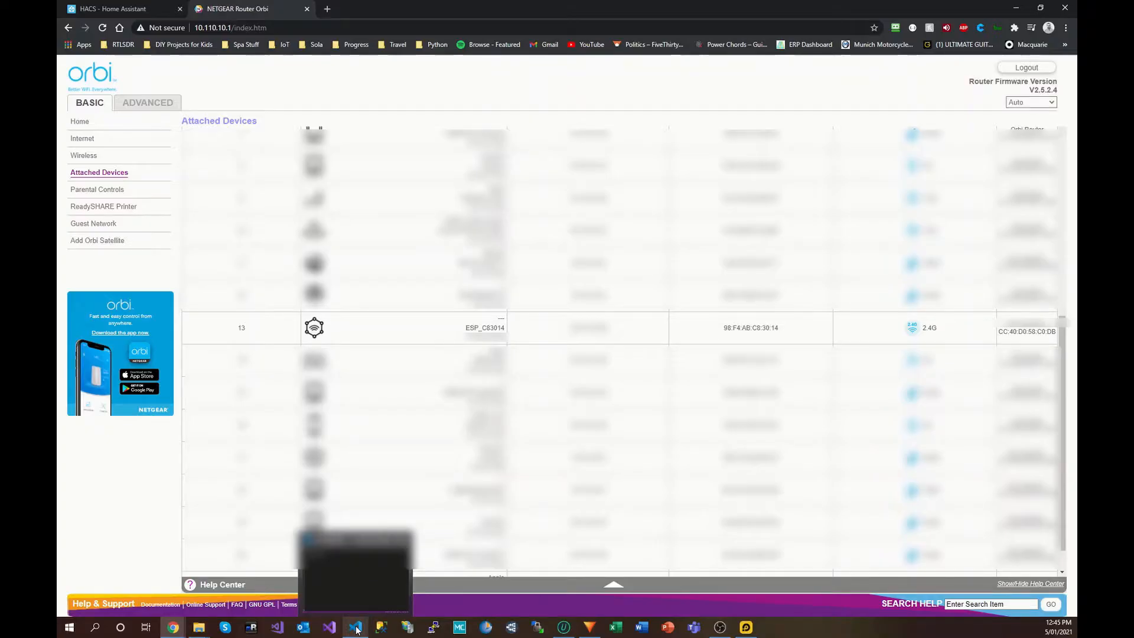
left_click(356, 629)
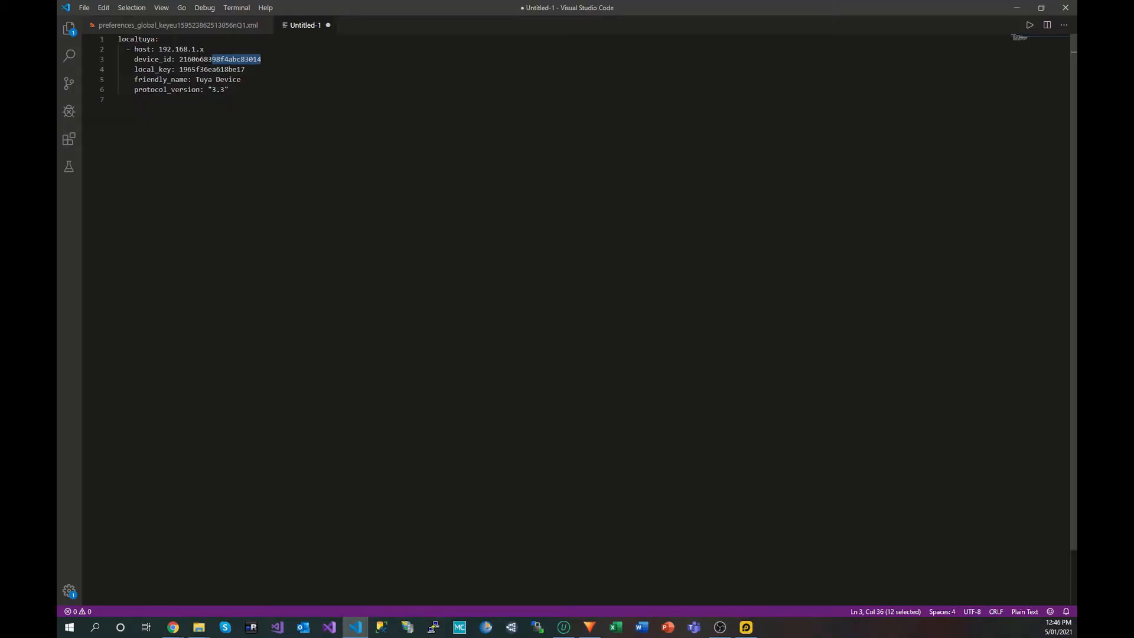
left_click_drag(204, 49, 158, 49)
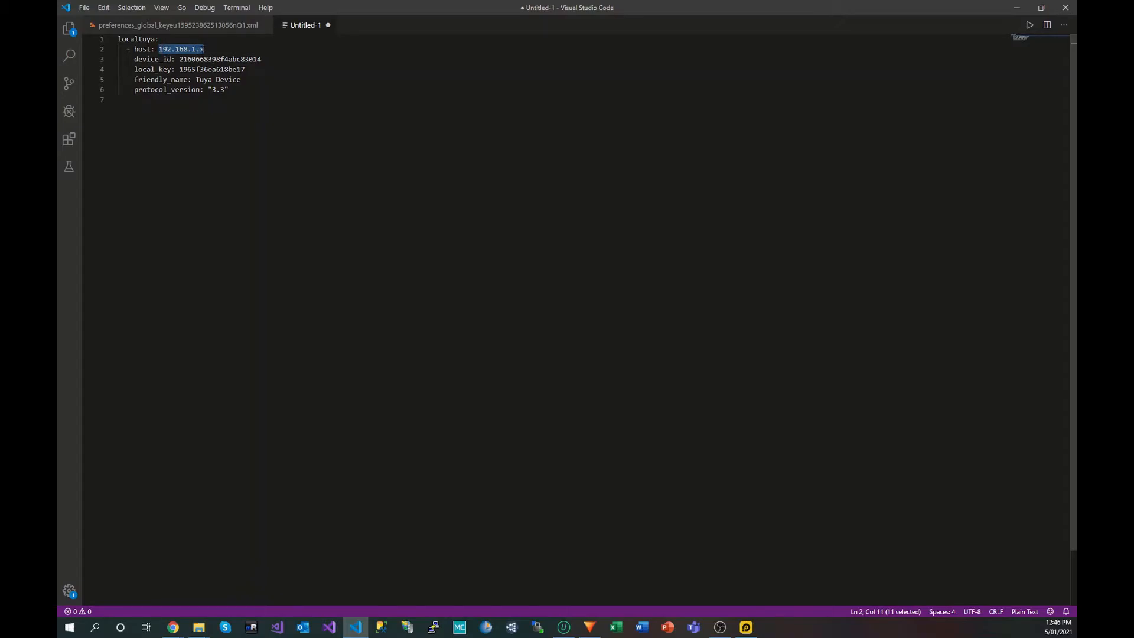
type("192.168.1.10")
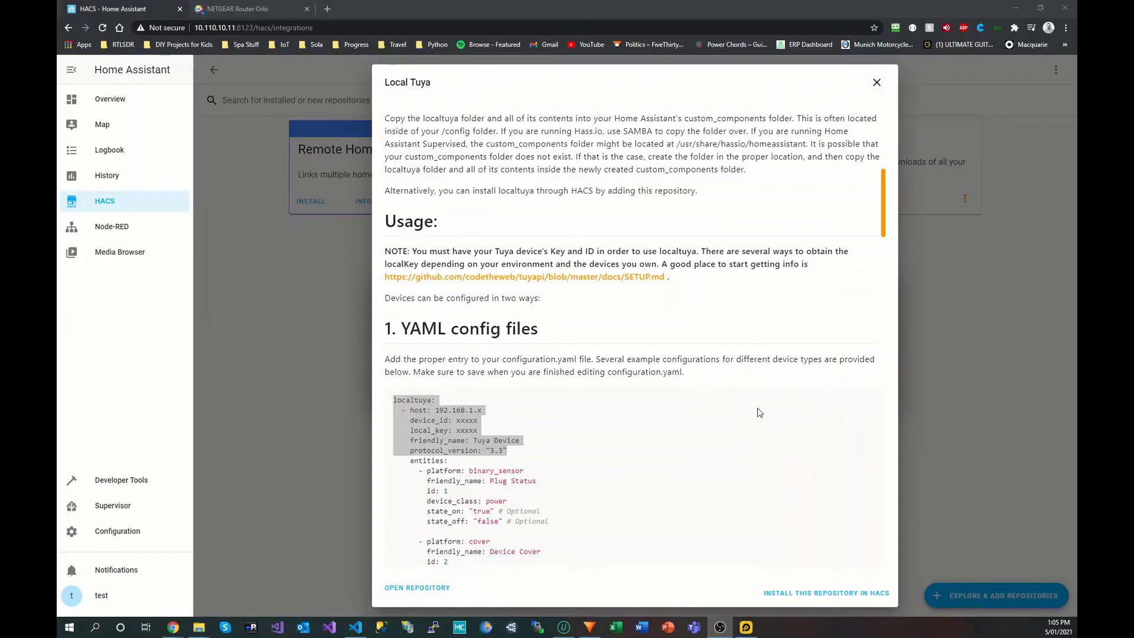
Step: Install the Local Tuya repository at version v3.2.0 from its HACS page
scroll(761, 425, "down", 1)
left_click(825, 593)
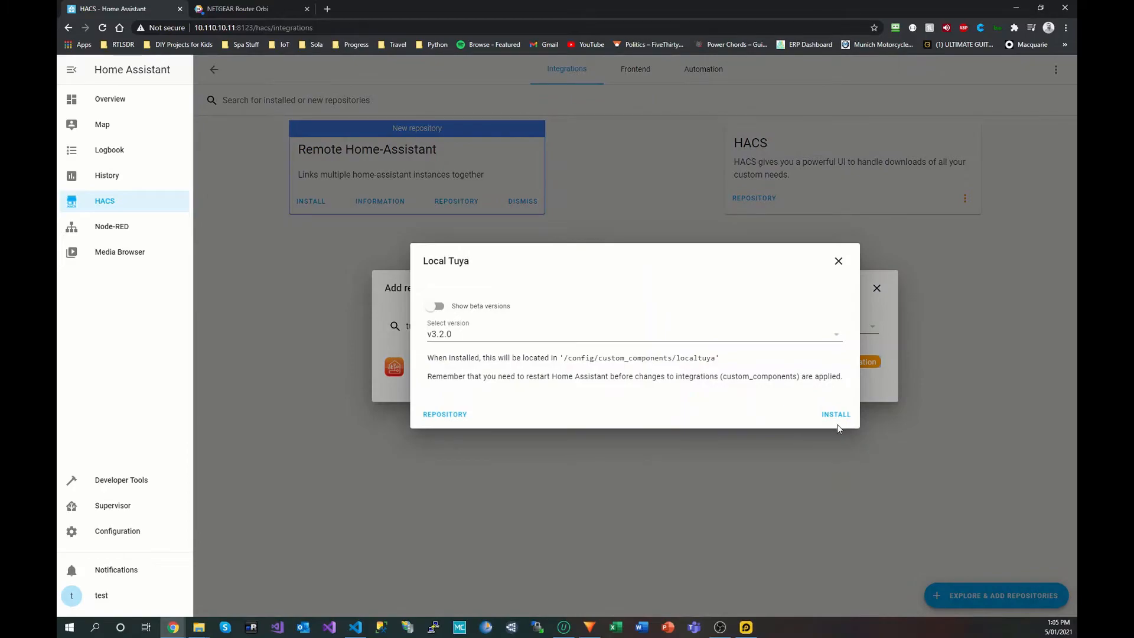
left_click(837, 424)
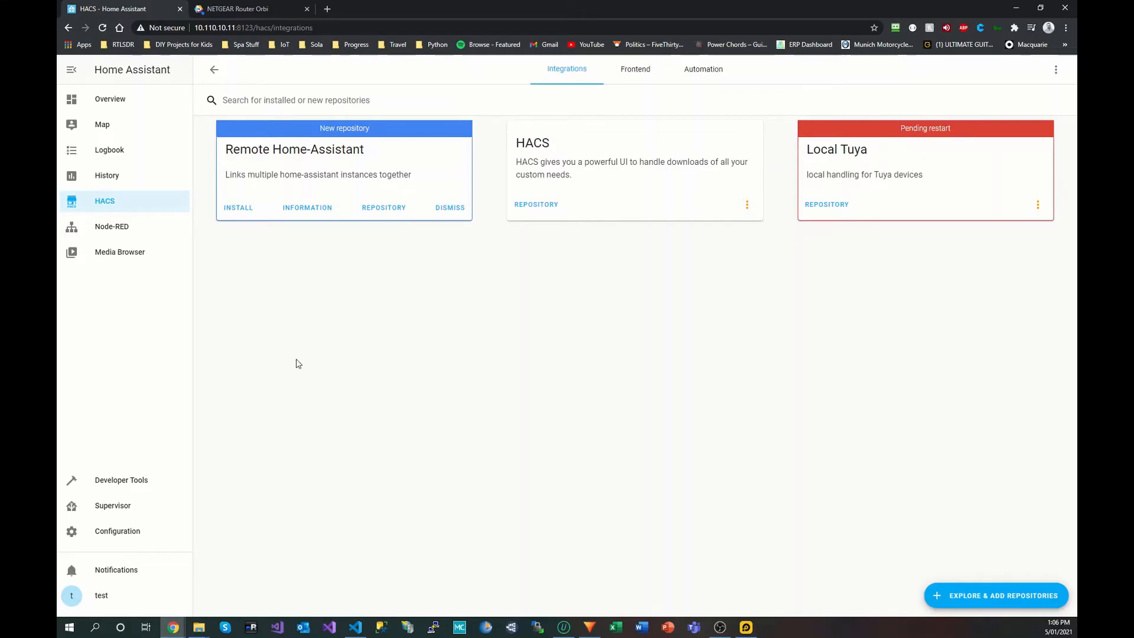
Step: Run Check Configuration in Server Controls, then go back to the HACS integrations list
left_click(118, 533)
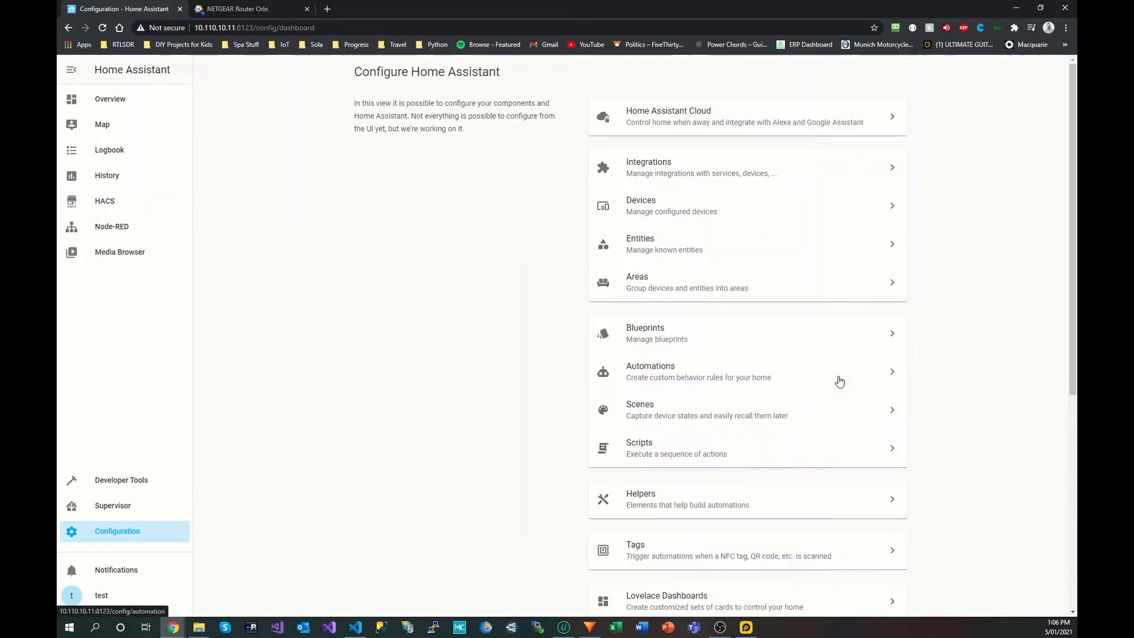
scroll(780, 415, "down", 6)
left_click(678, 467)
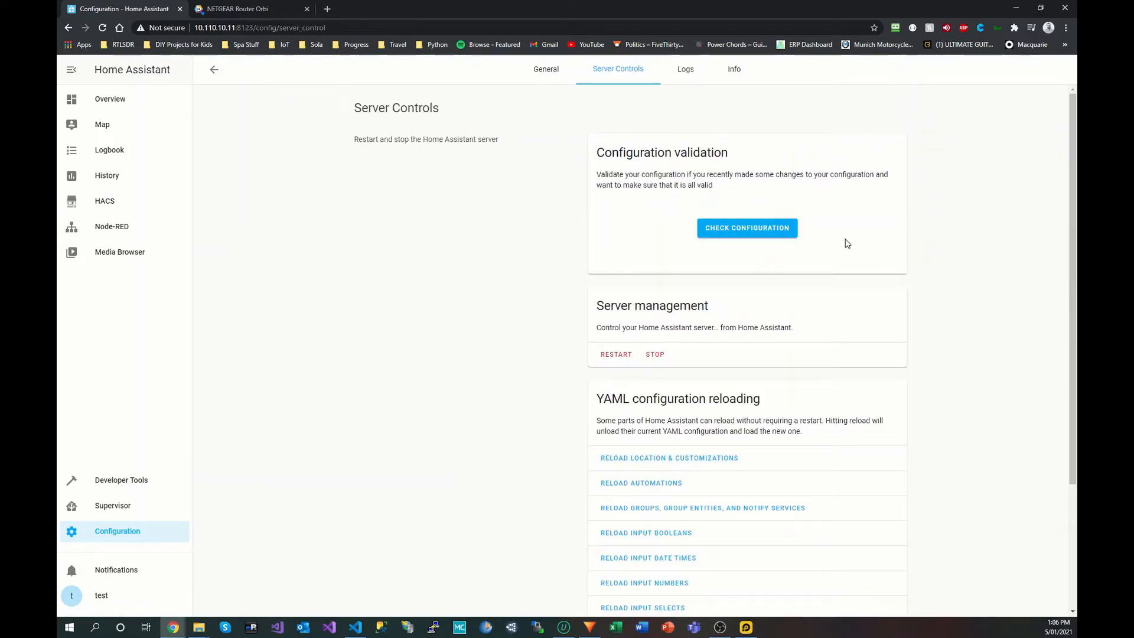
left_click(767, 233)
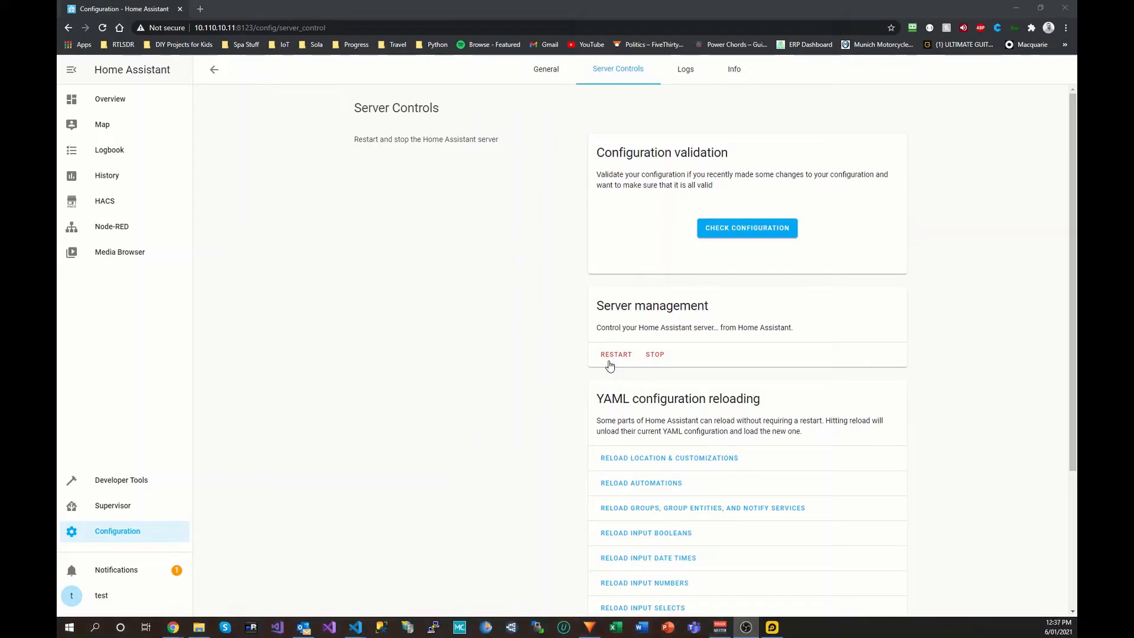
left_click(102, 204)
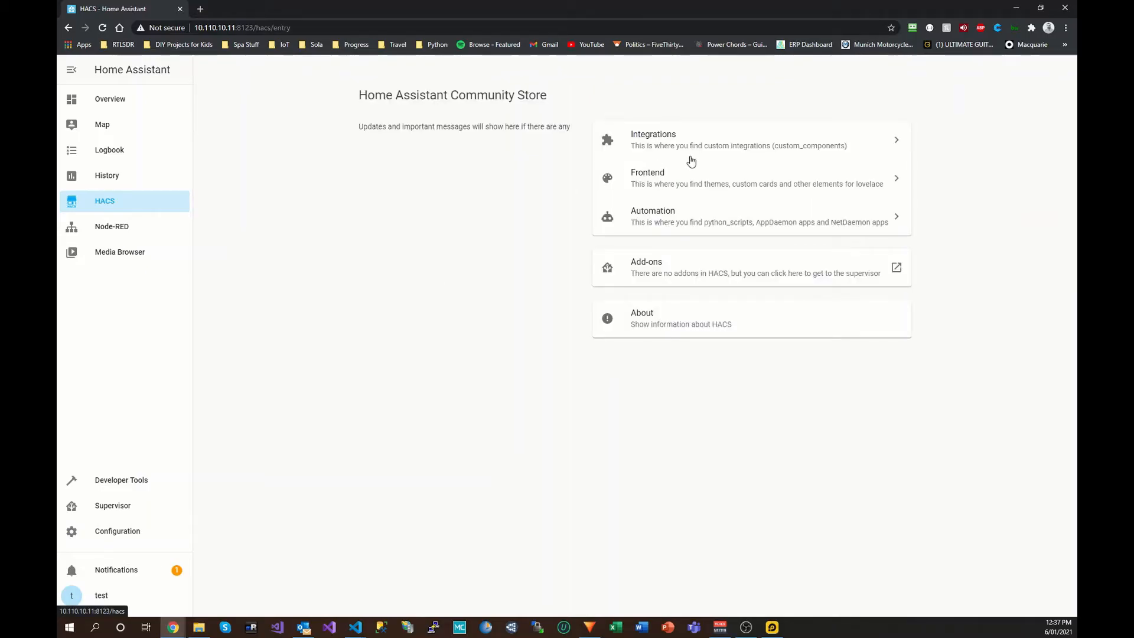
left_click(735, 142)
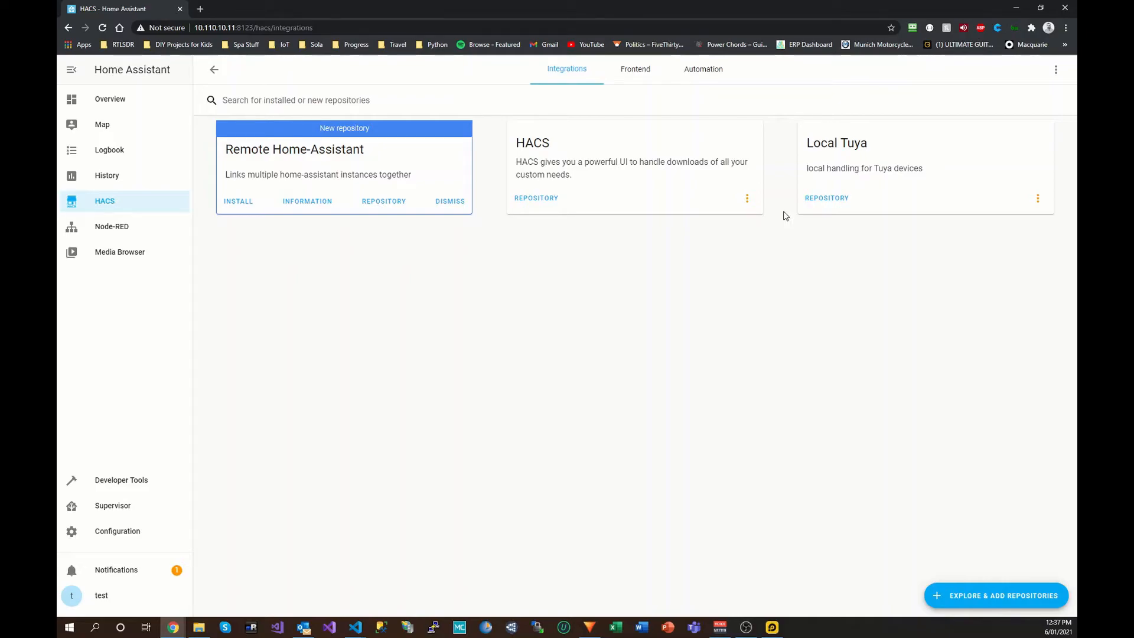
Step: Go back to the HACS integrations list and open the Local Tuya card's options menu
left_click(217, 70)
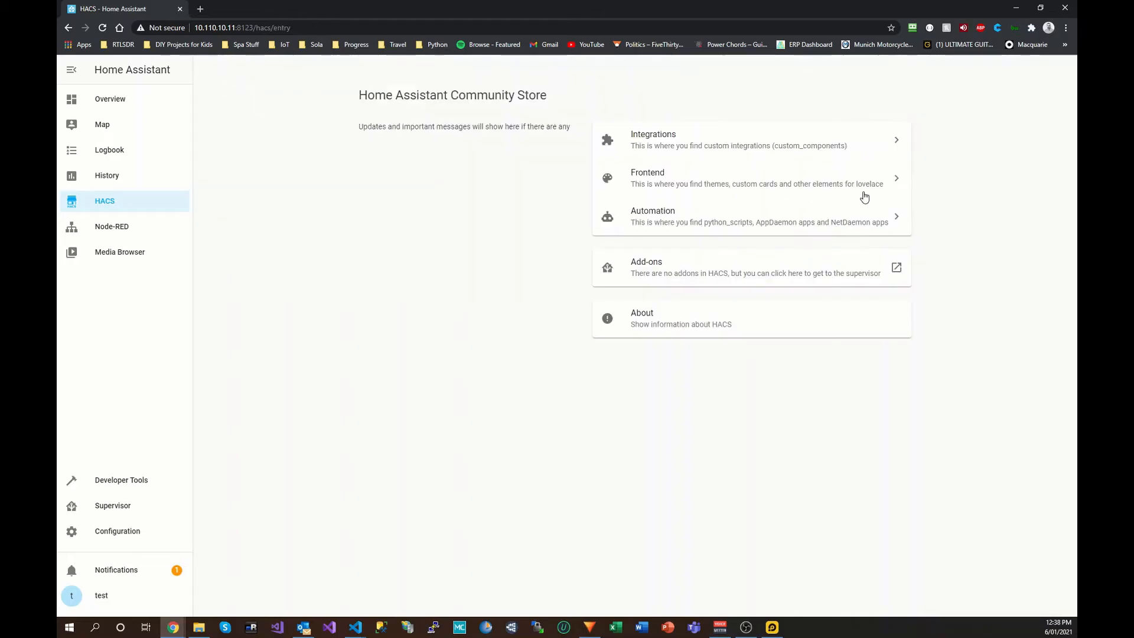
left_click(731, 143)
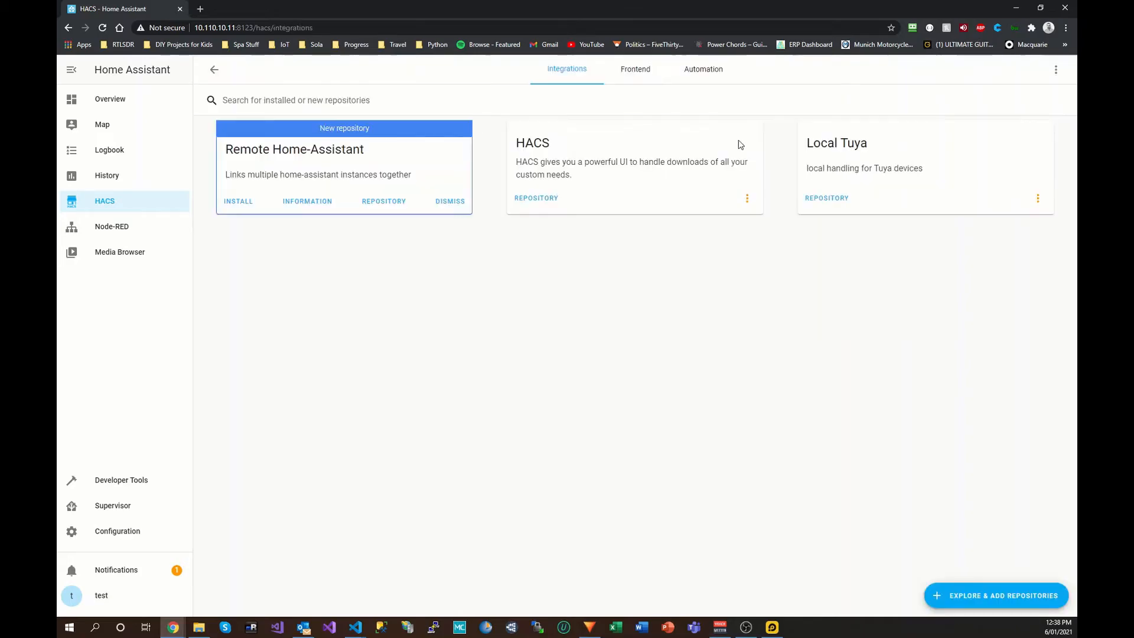
left_click(1038, 201)
left_click(1008, 223)
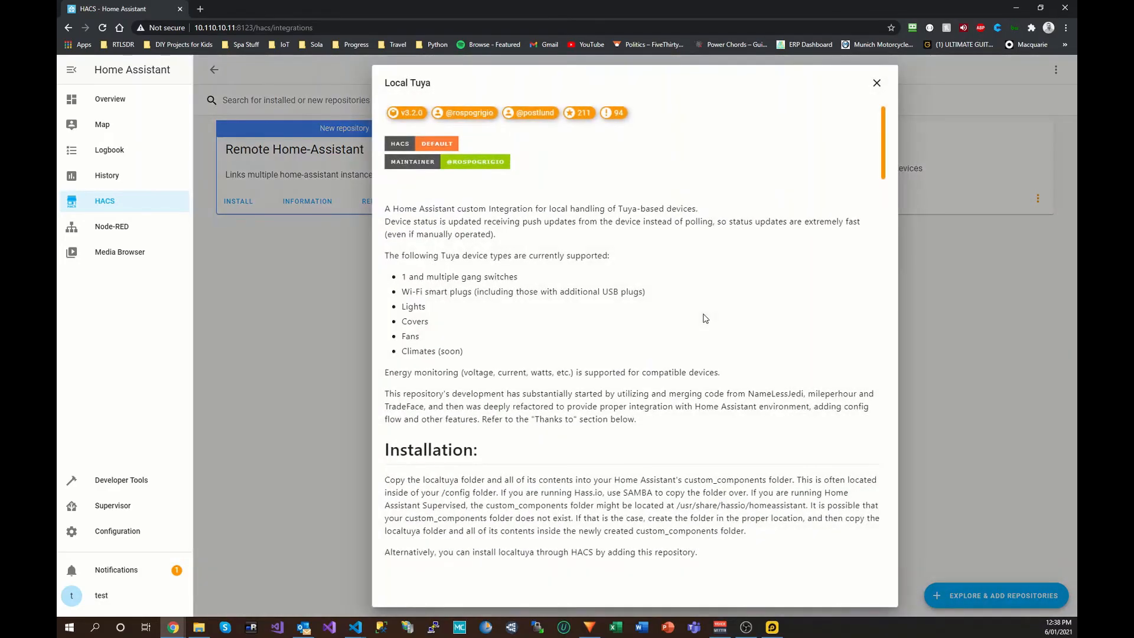
scroll(707, 333, "down", 5)
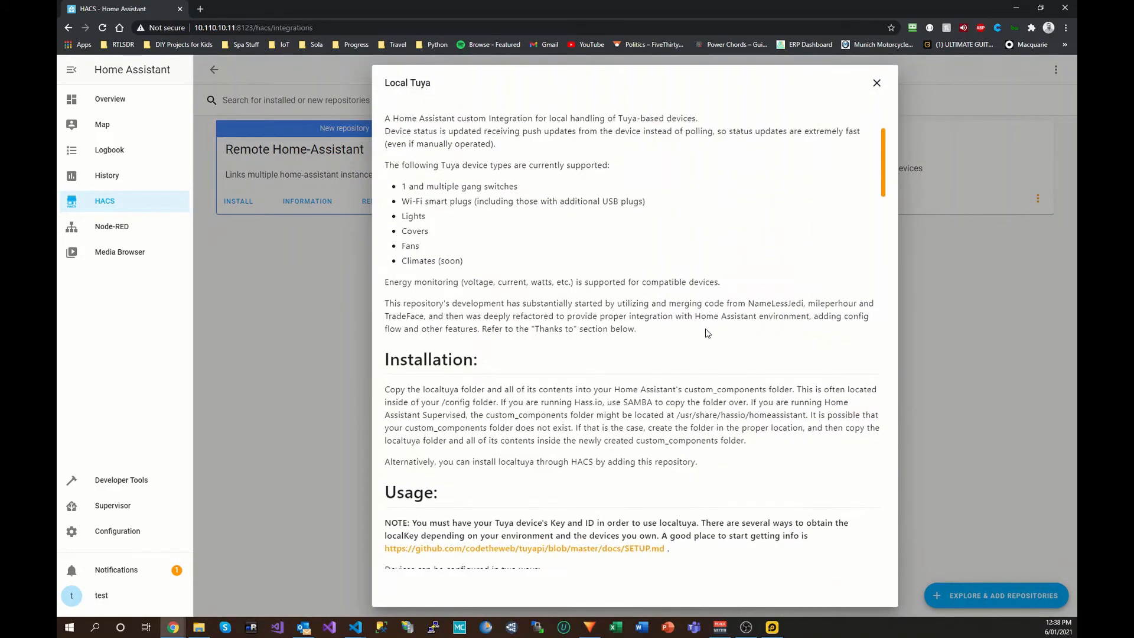
scroll(707, 332, "down", 6)
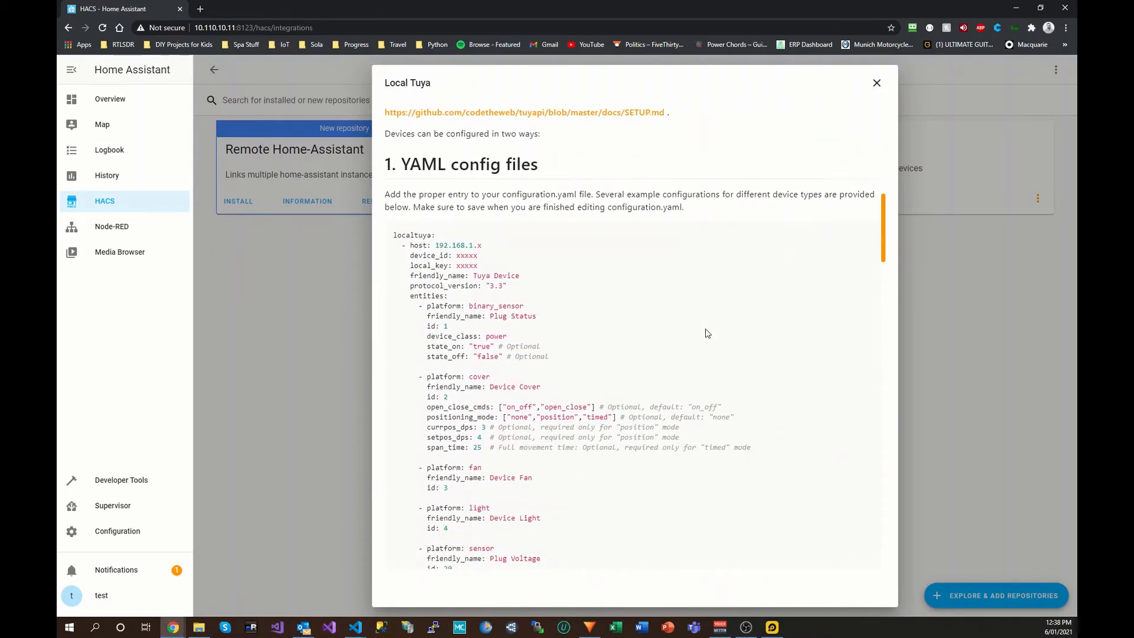
scroll(690, 317, "down", 3)
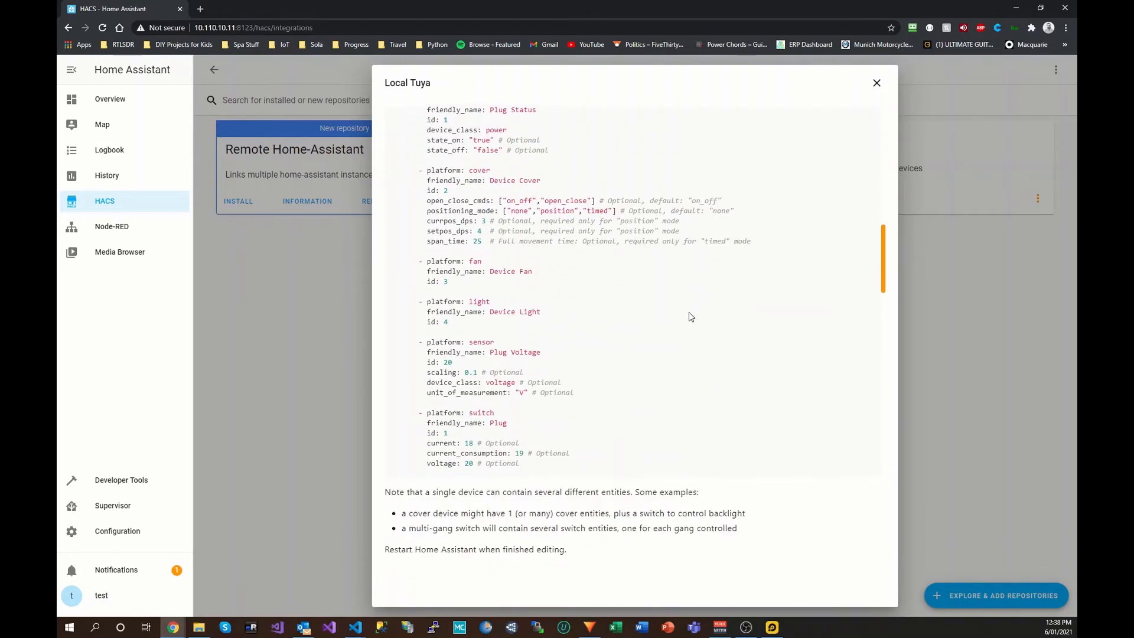
scroll(689, 311, "up", 8)
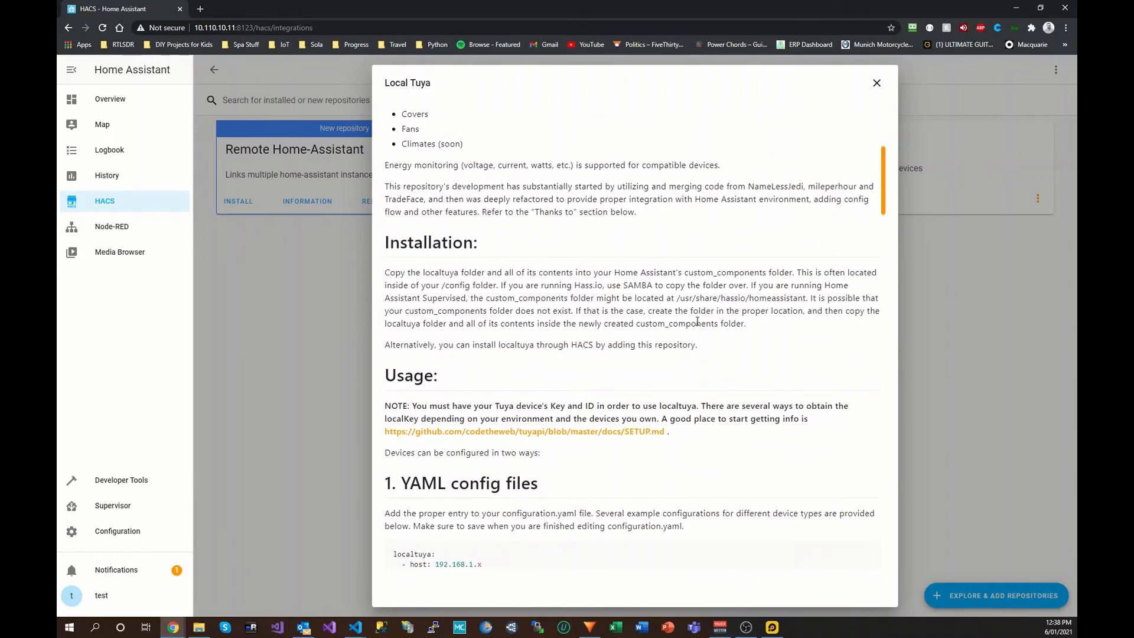
scroll(697, 328, "down", 1)
scroll(697, 329, "down", 2)
scroll(697, 331, "down", 14)
scroll(696, 329, "down", 12)
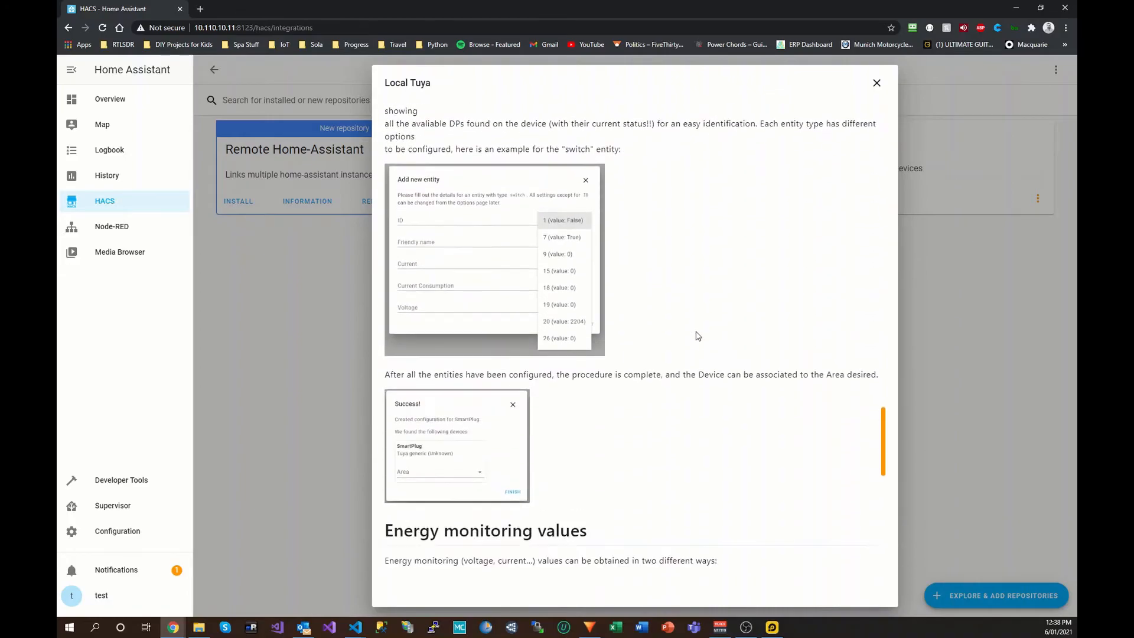
scroll(697, 334, "down", 5)
scroll(697, 333, "up", 20)
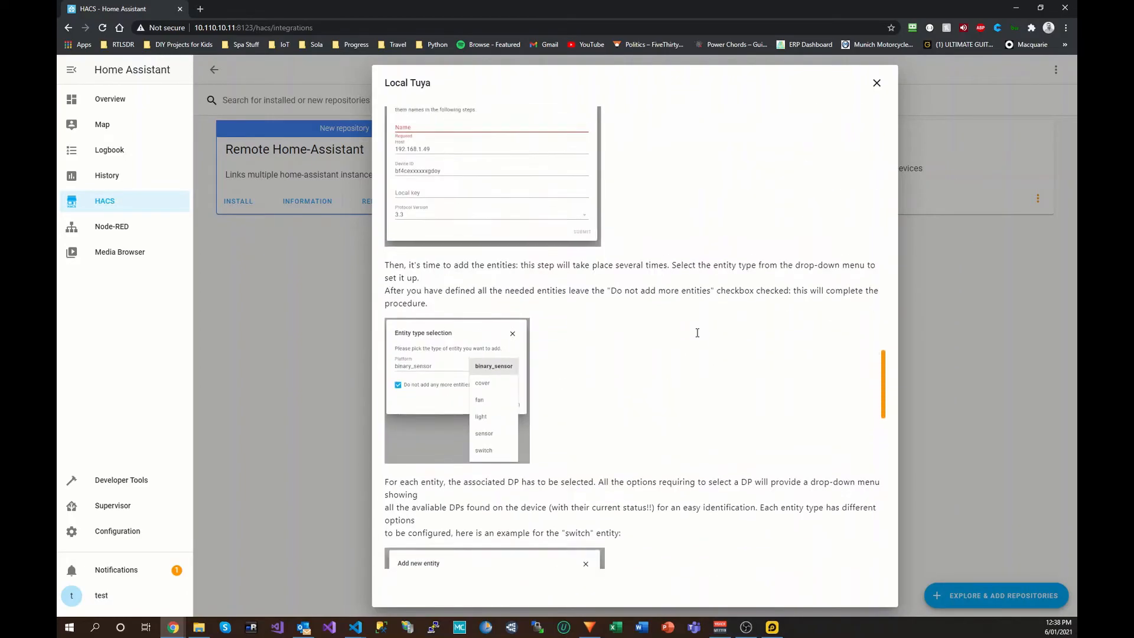
scroll(697, 332, "up", 12)
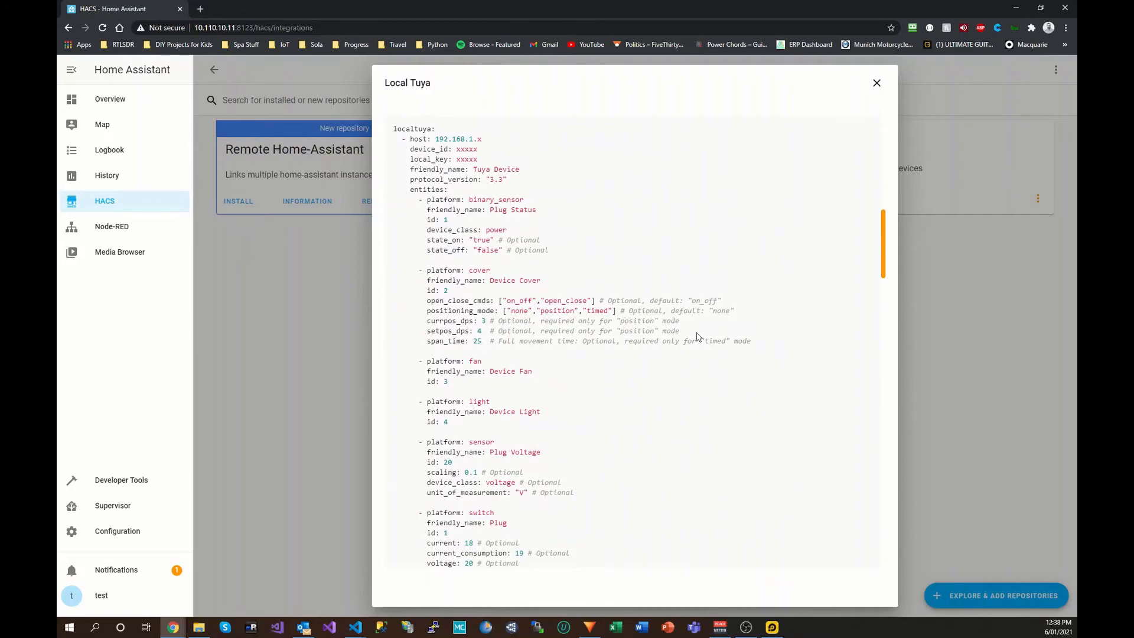
left_click(876, 83)
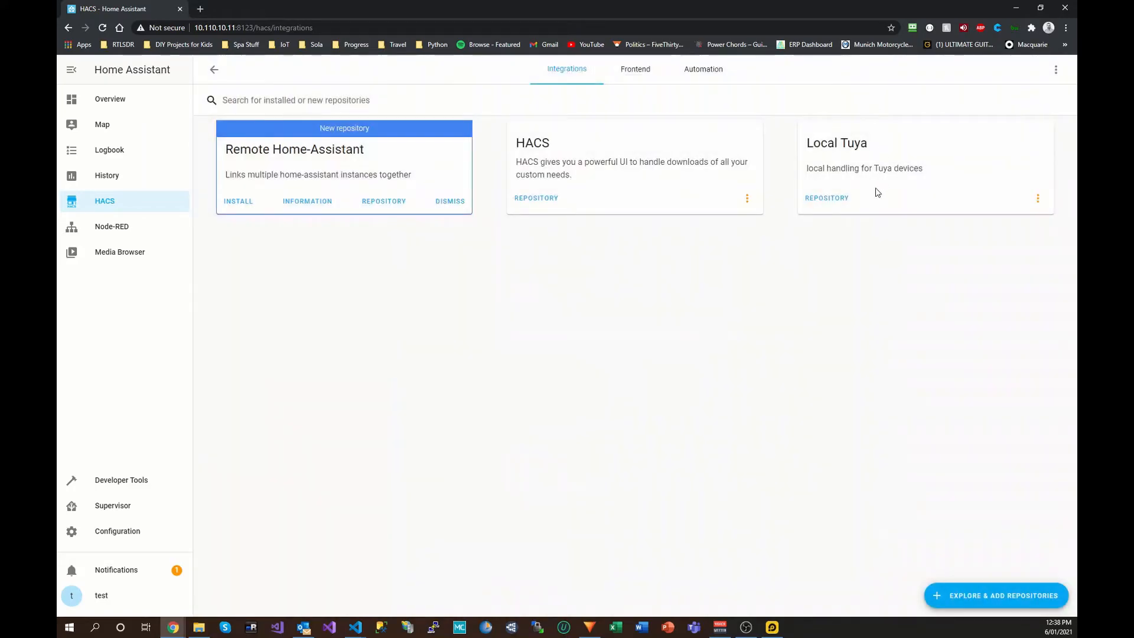
Step: Open the localtuya GitHub repository and highlight the README's Installation paragraph
left_click(825, 199)
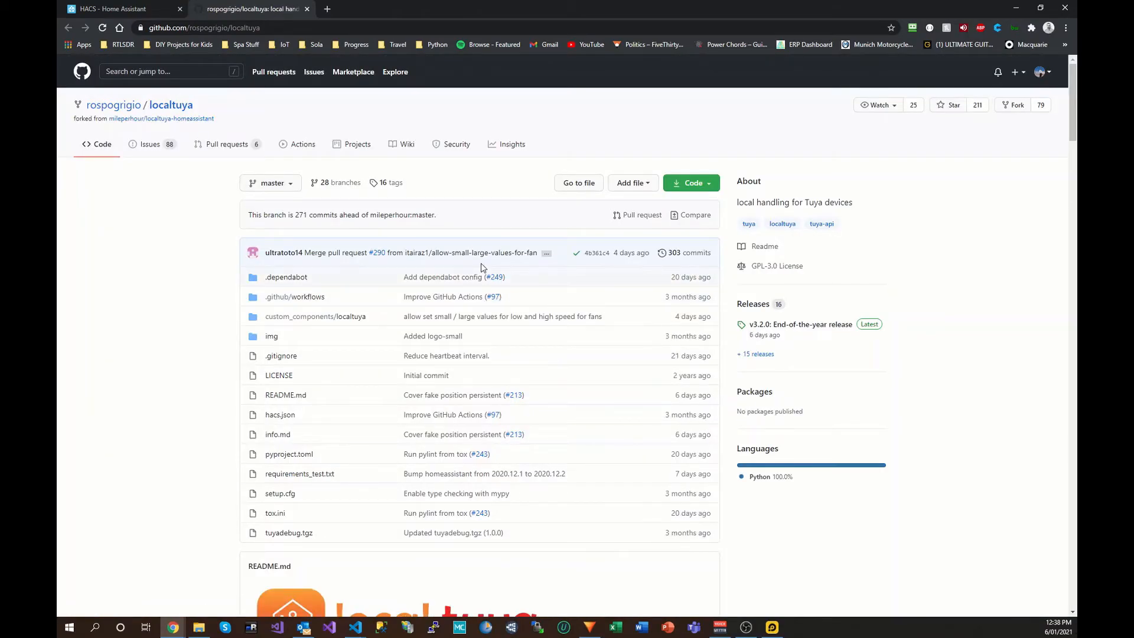
scroll(537, 281, "down", 5)
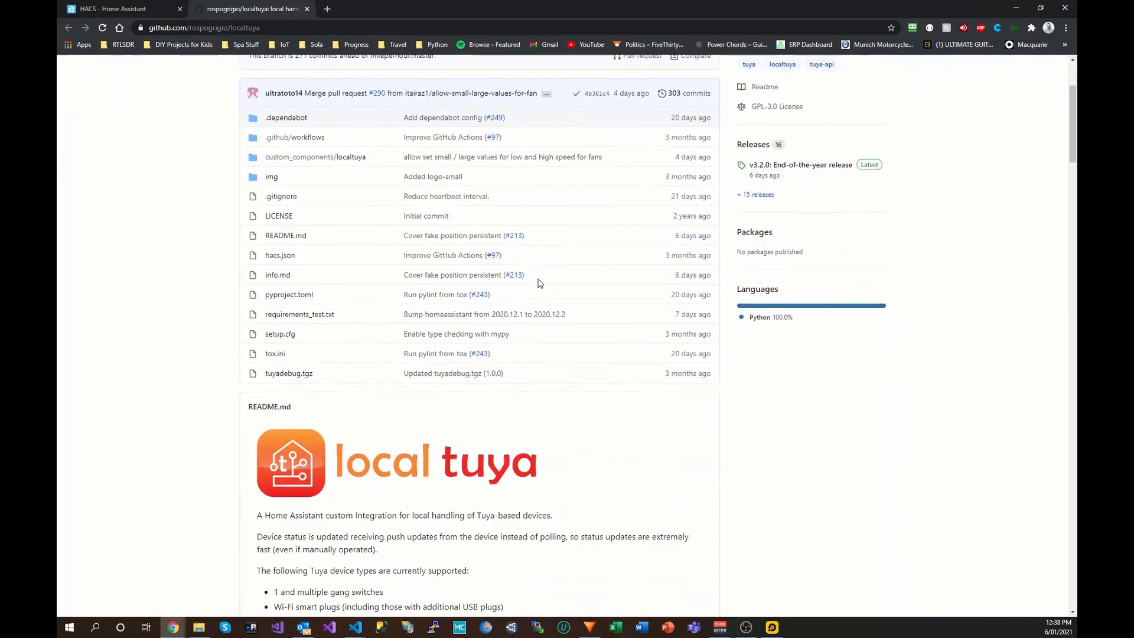
scroll(538, 286, "down", 2)
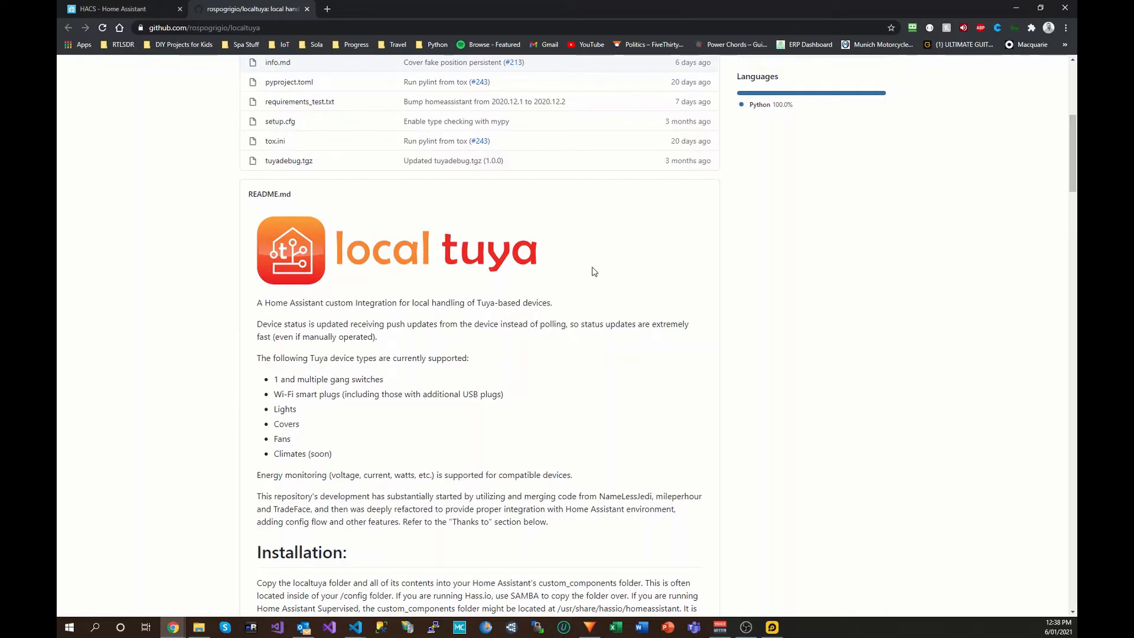
scroll(584, 289, "down", 2)
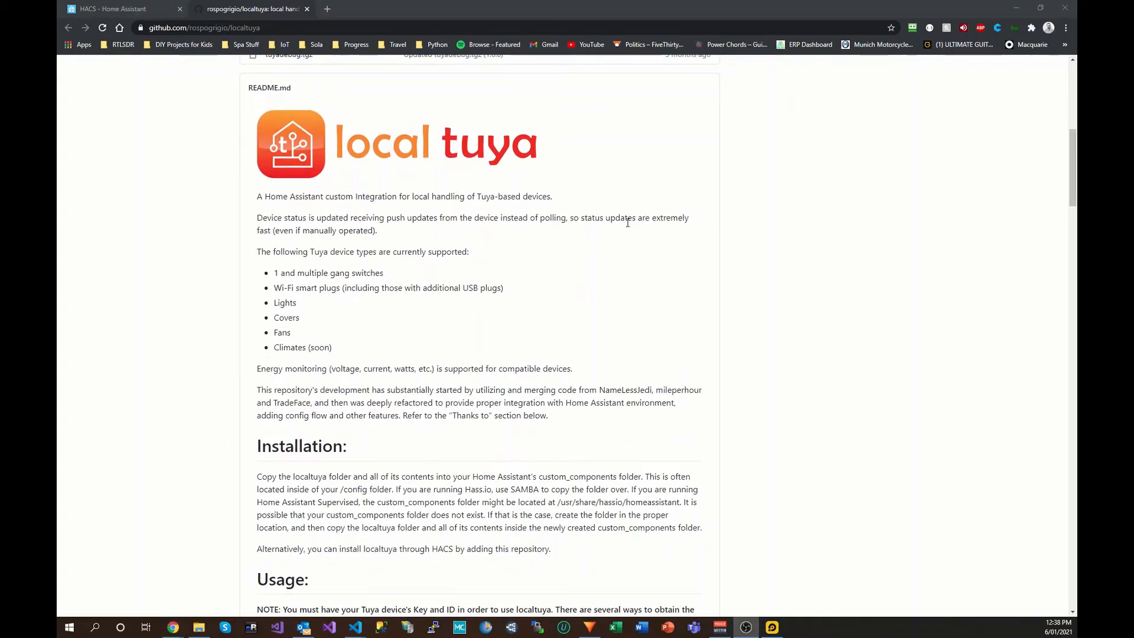
scroll(600, 239, "down", 5)
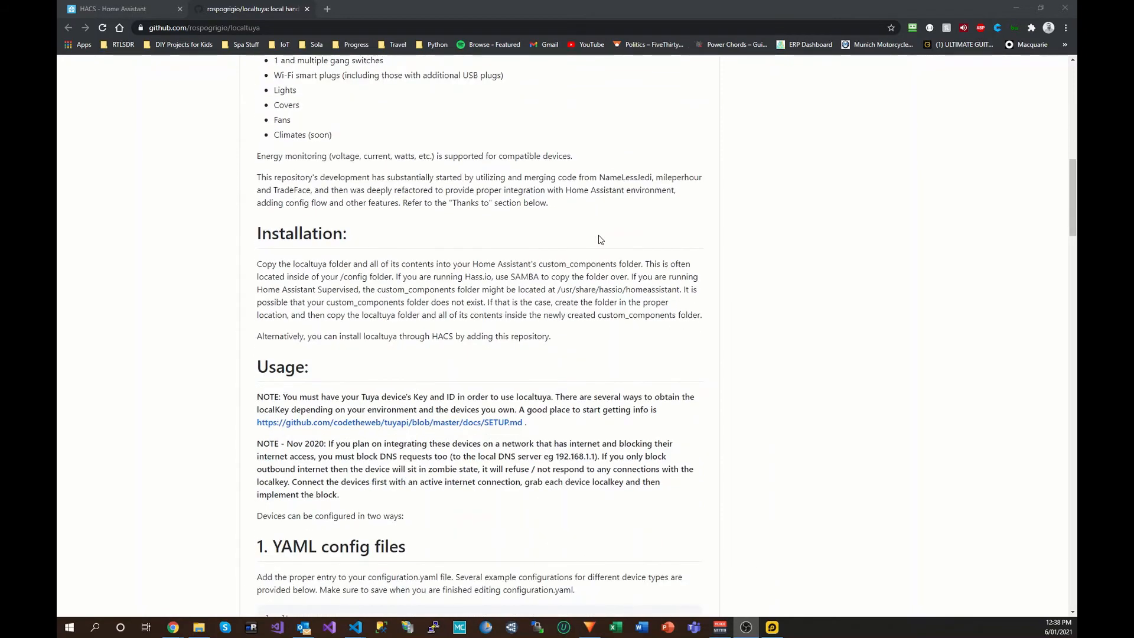
scroll(598, 239, "down", 1)
scroll(599, 239, "up", 1)
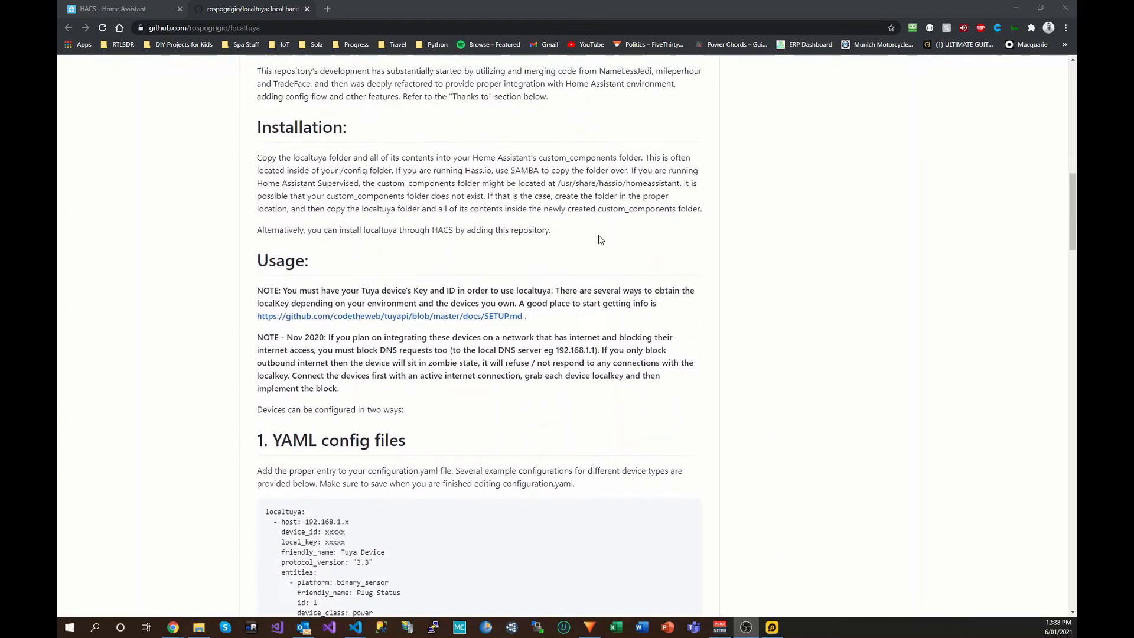
left_click_drag(258, 156, 622, 252)
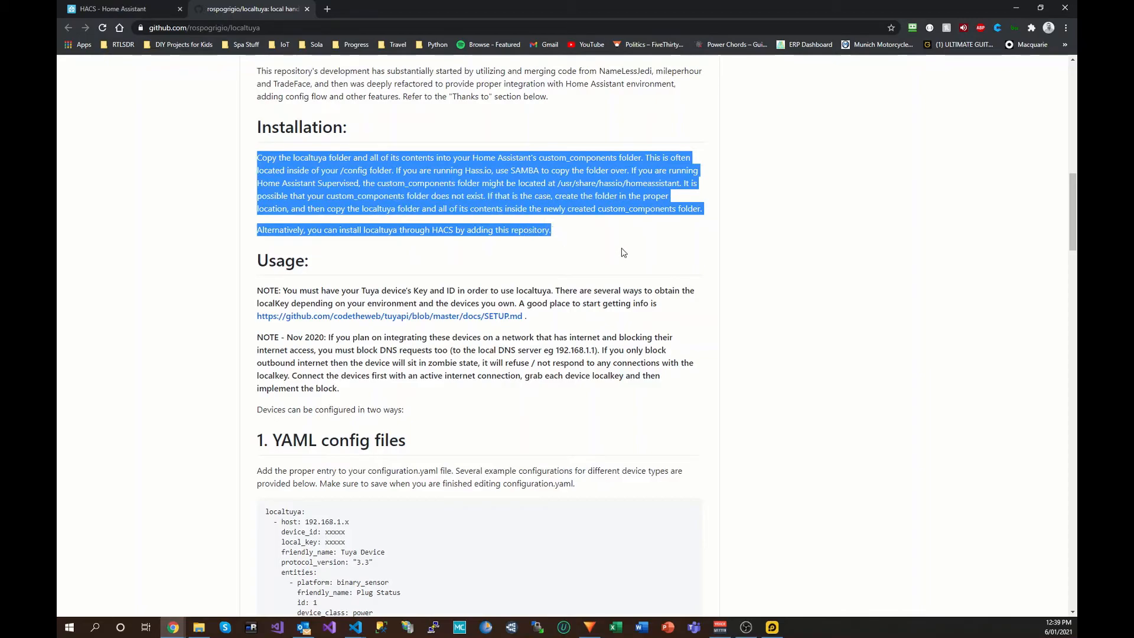
Step: Highlight the example light platform YAML lines further down the README
scroll(612, 250, "down", 5)
scroll(611, 250, "down", 4)
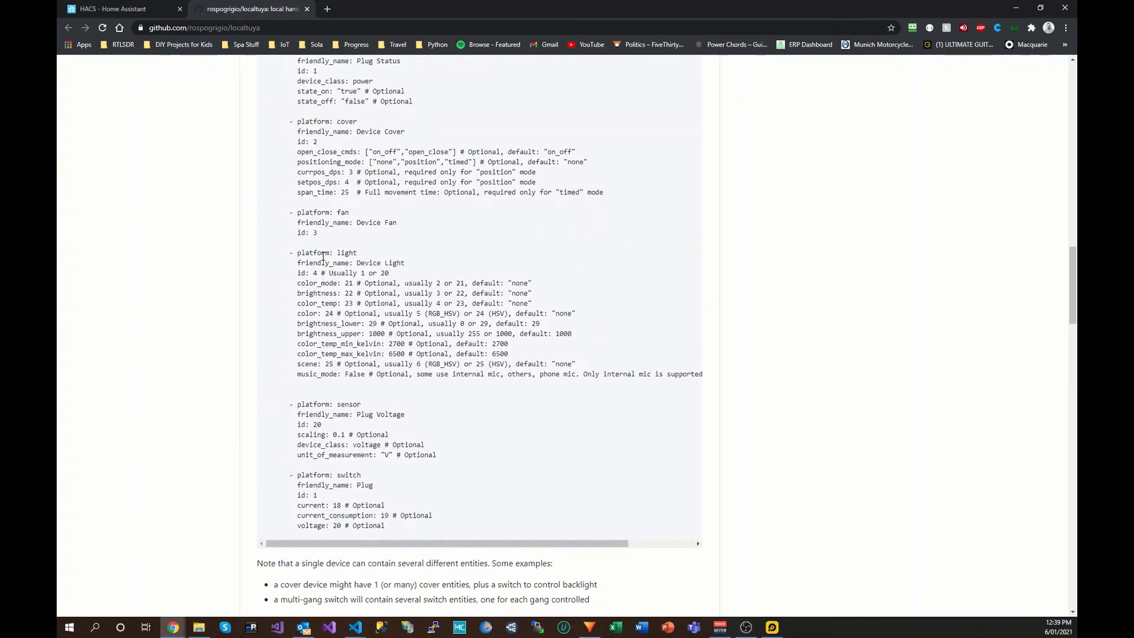
left_click_drag(297, 253, 694, 382)
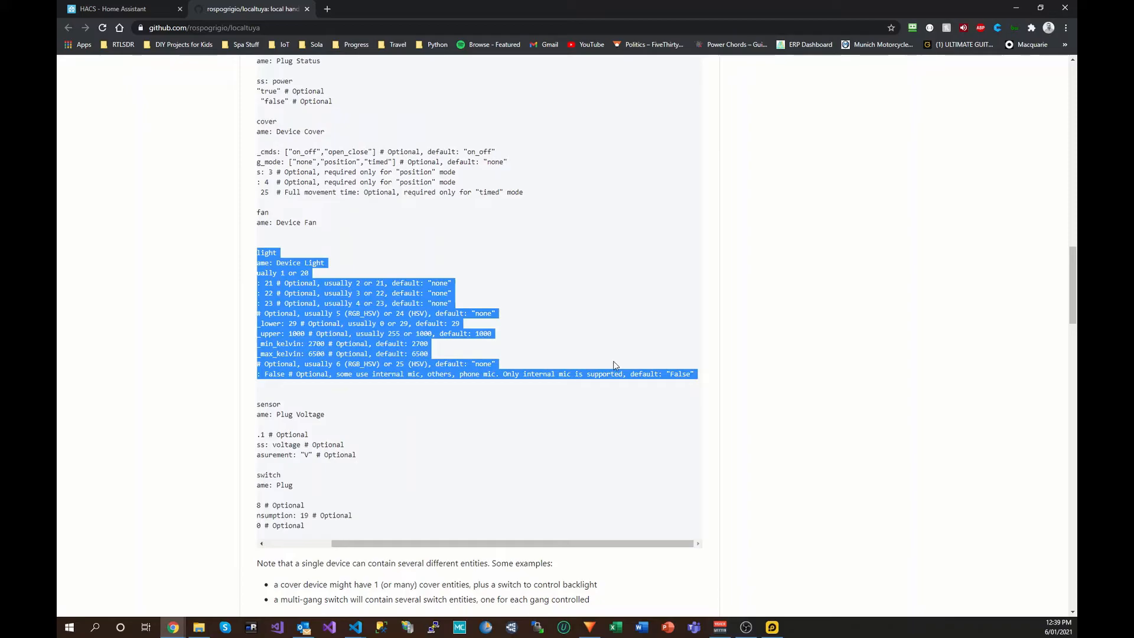
left_click_drag(544, 544, 472, 544)
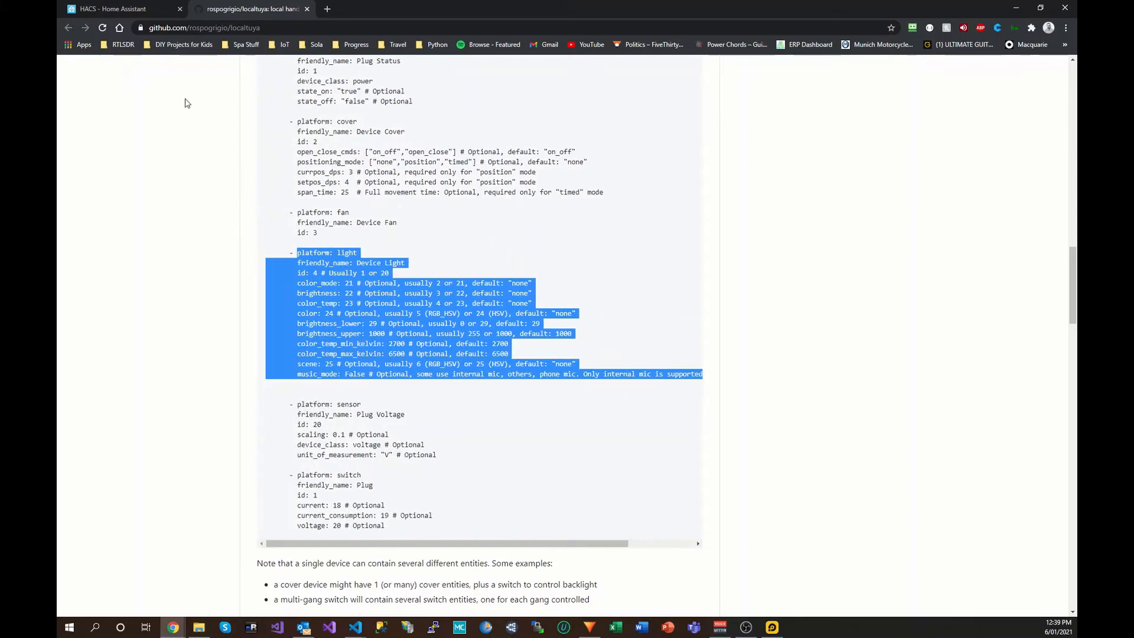
Step: Reopen the Local Tuya repository information in HACS and compare its YAML example with GitHub
left_click(171, 7)
left_click(1037, 199)
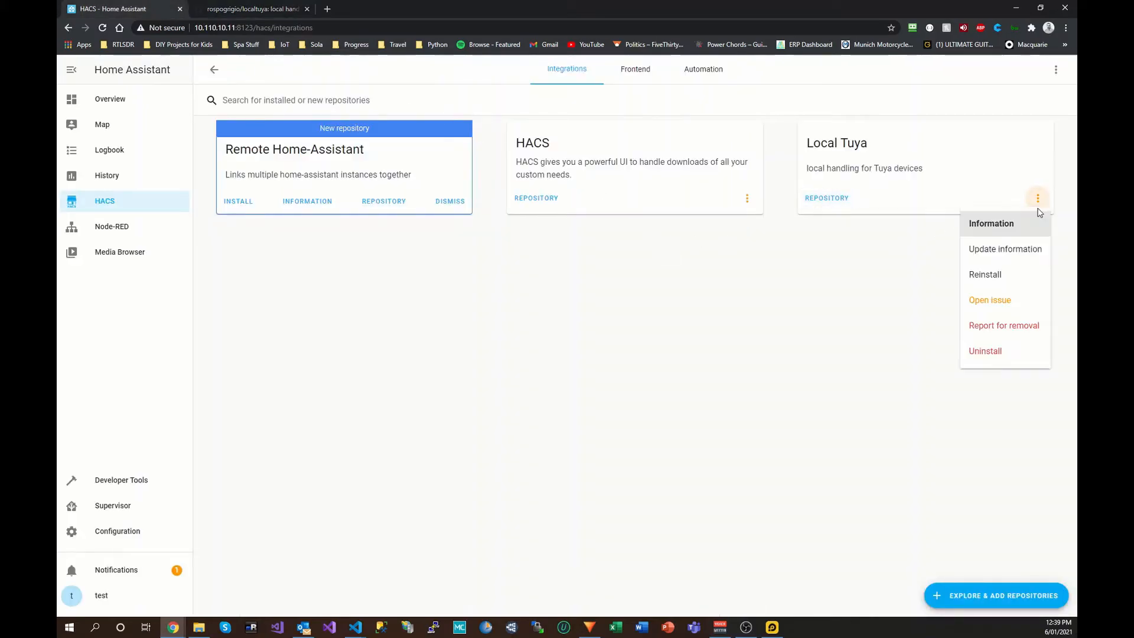
left_click(994, 229)
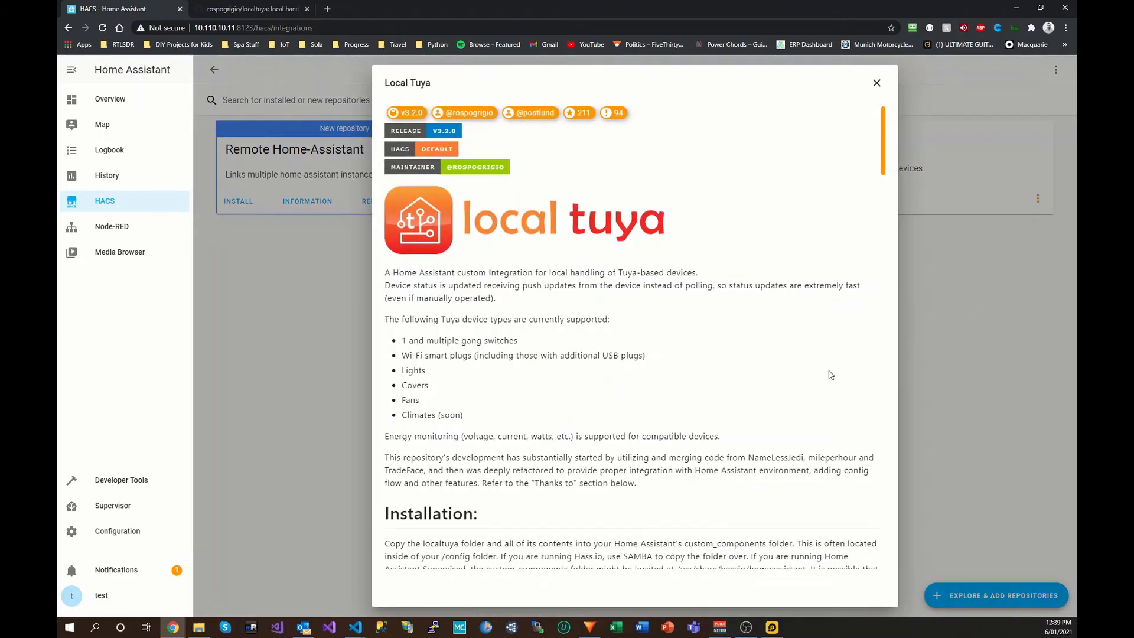
scroll(612, 367, "down", 12)
scroll(611, 368, "down", 1)
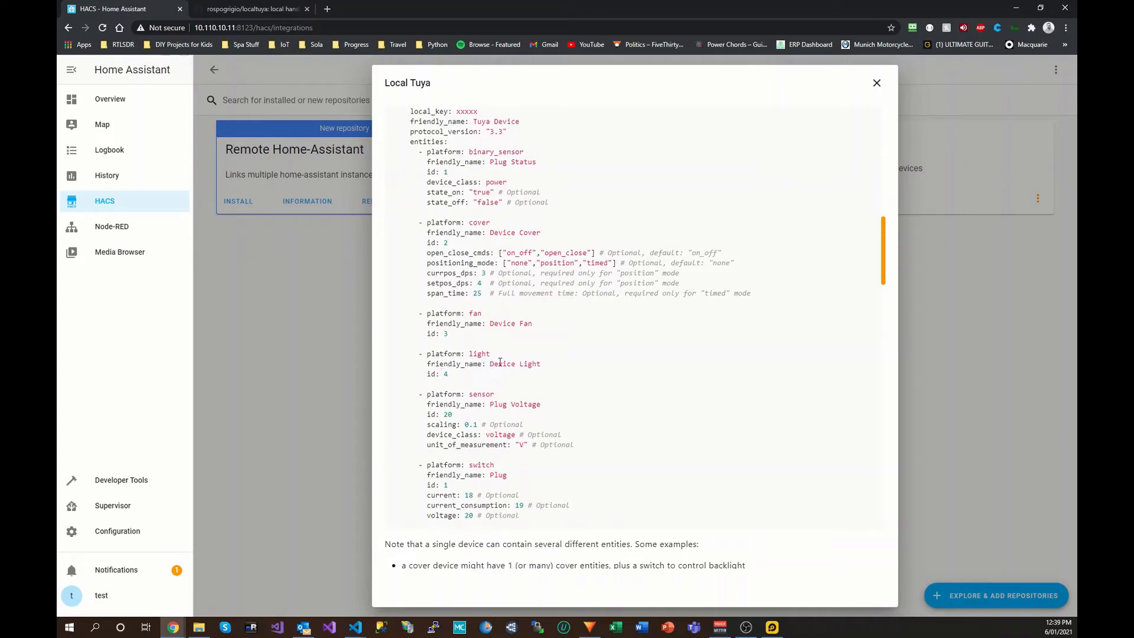
left_click(239, 16)
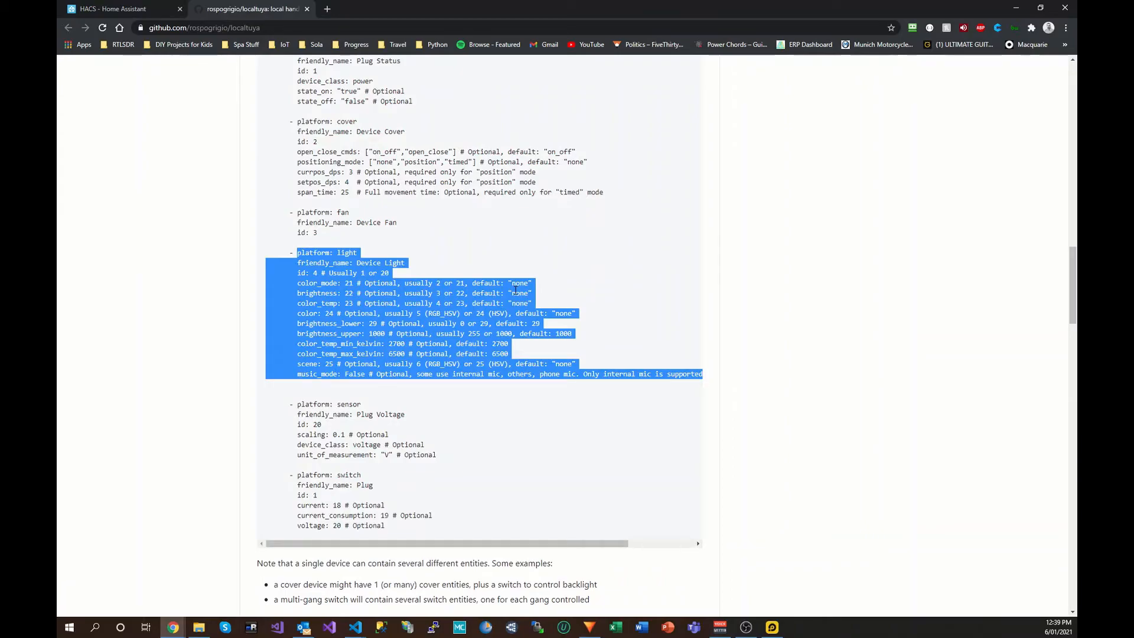
left_click(107, 8)
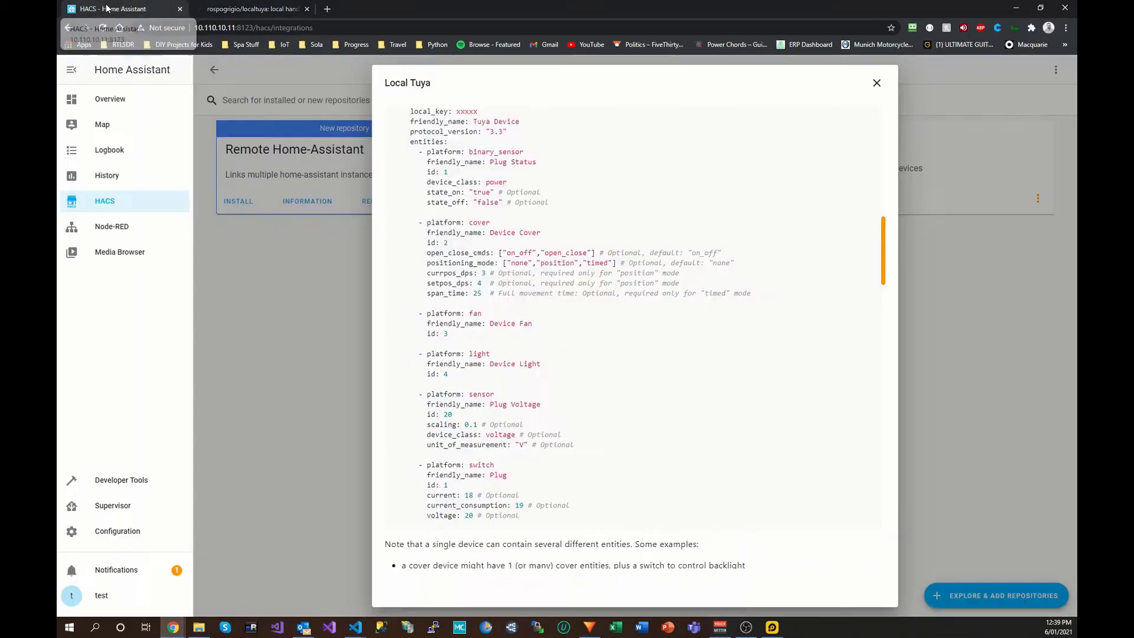
Step: Add the LocalTuya integration from Configuration > Integrations by searching 'loc'
left_click(878, 86)
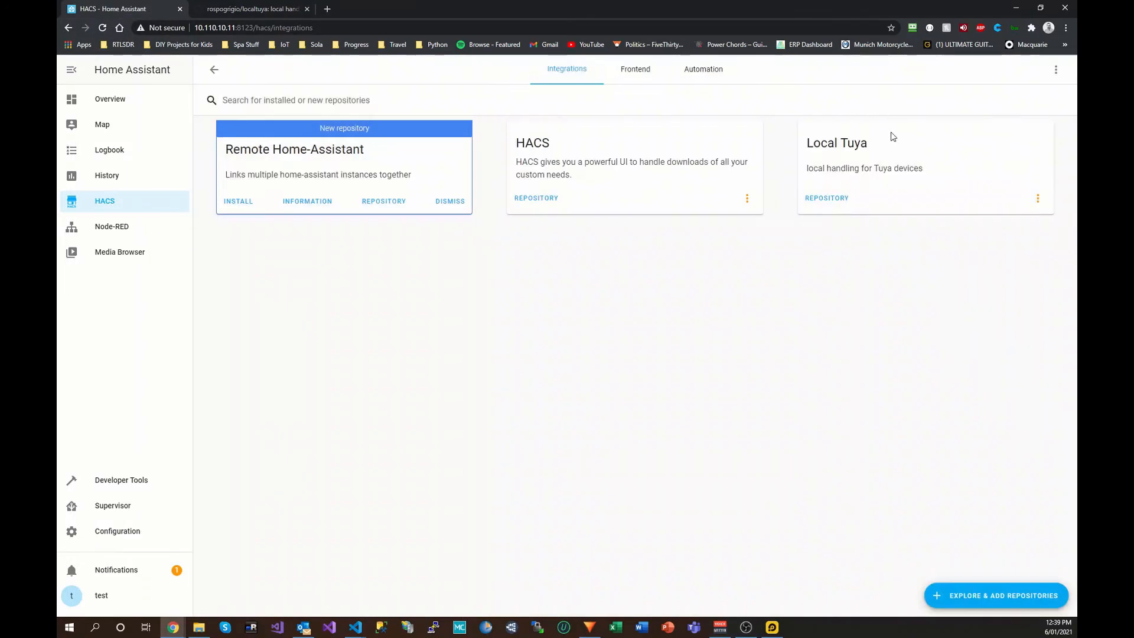
left_click(130, 533)
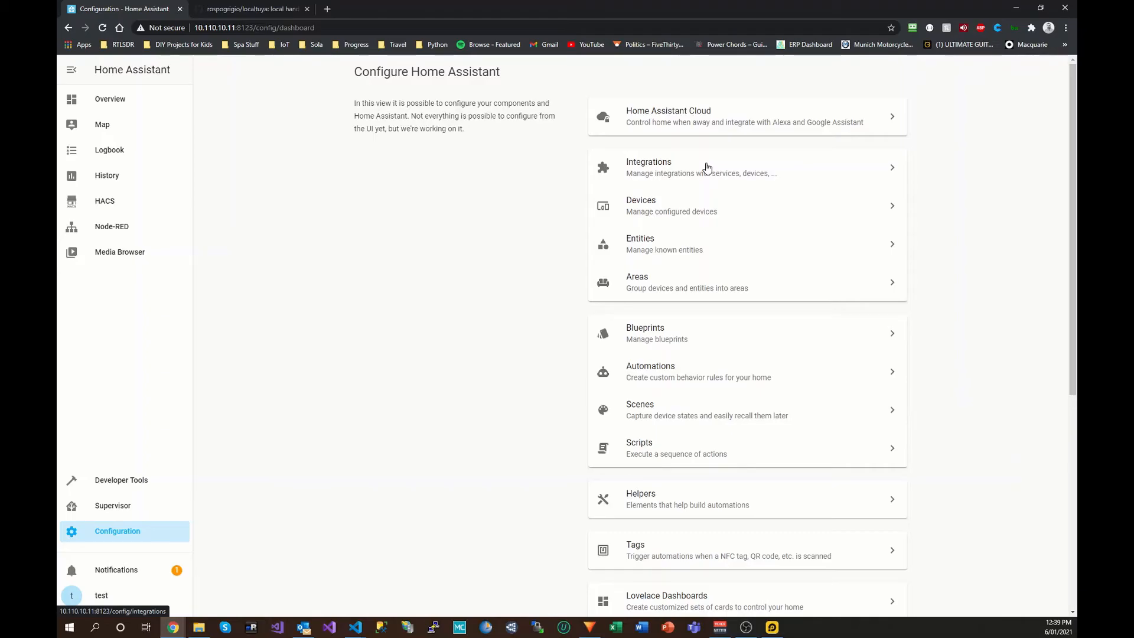
left_click(706, 168)
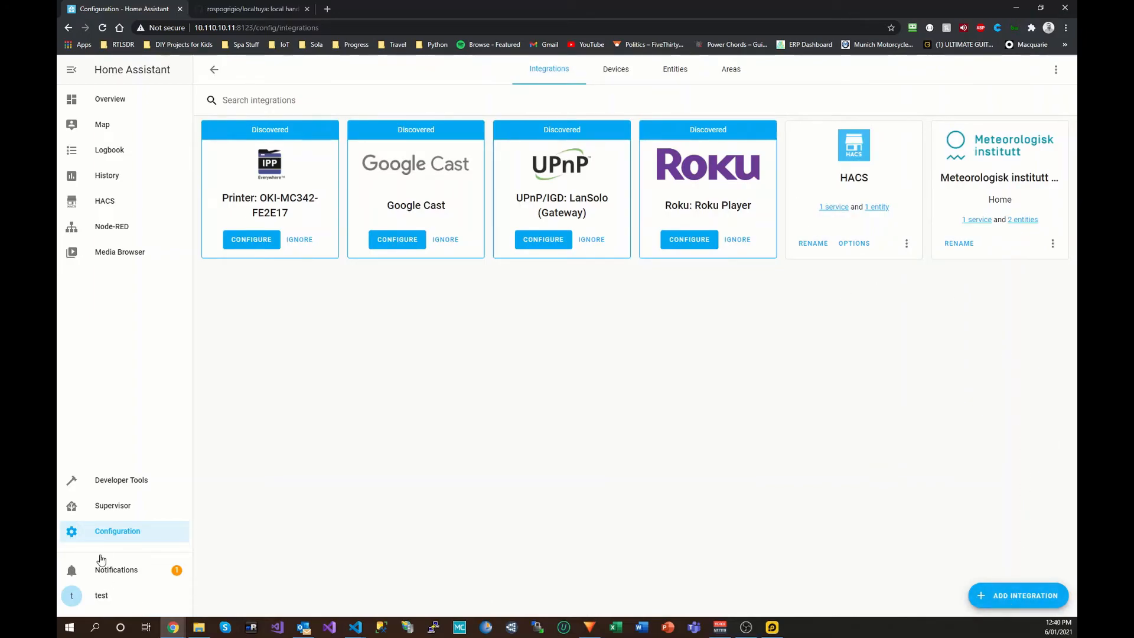
left_click(1024, 602)
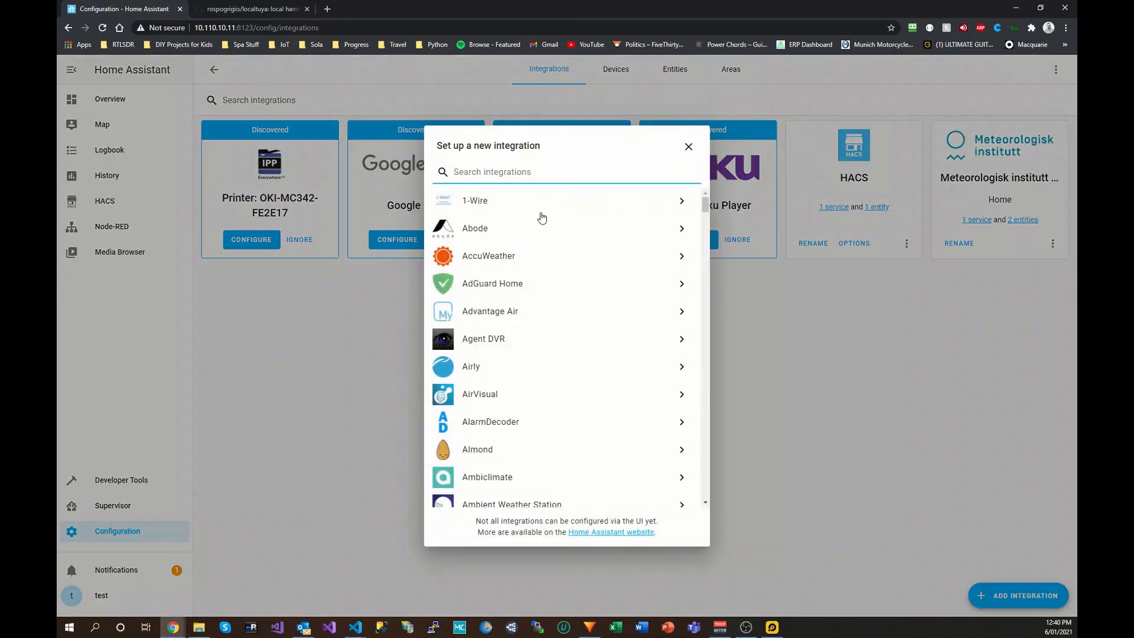
type("loc")
left_click(511, 206)
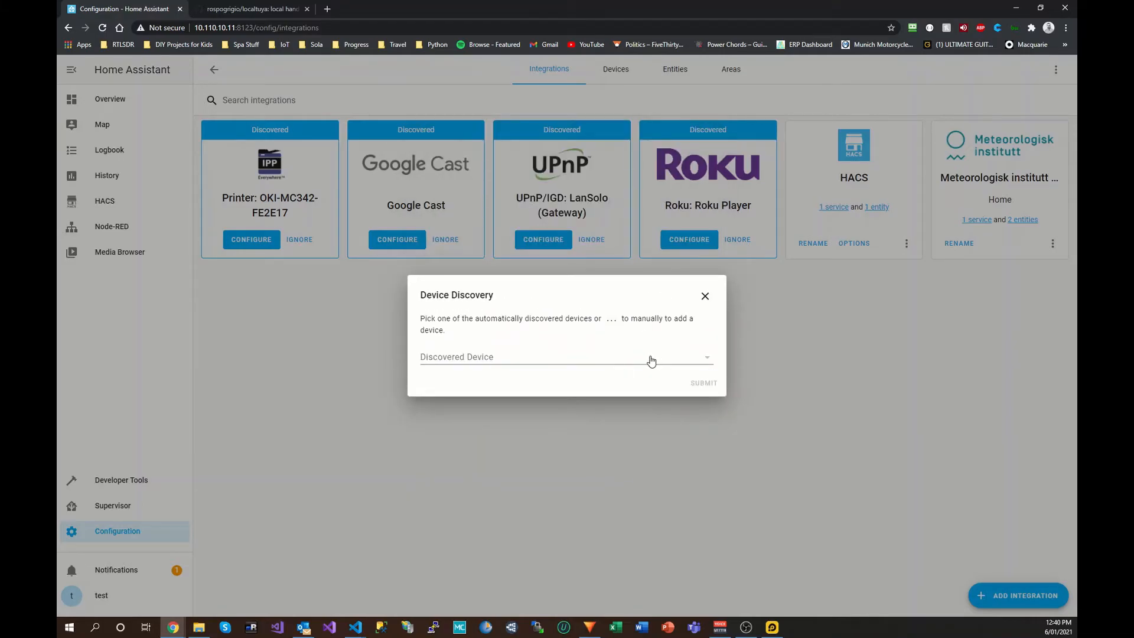
left_click(242, 8)
scroll(511, 341, "up", 7)
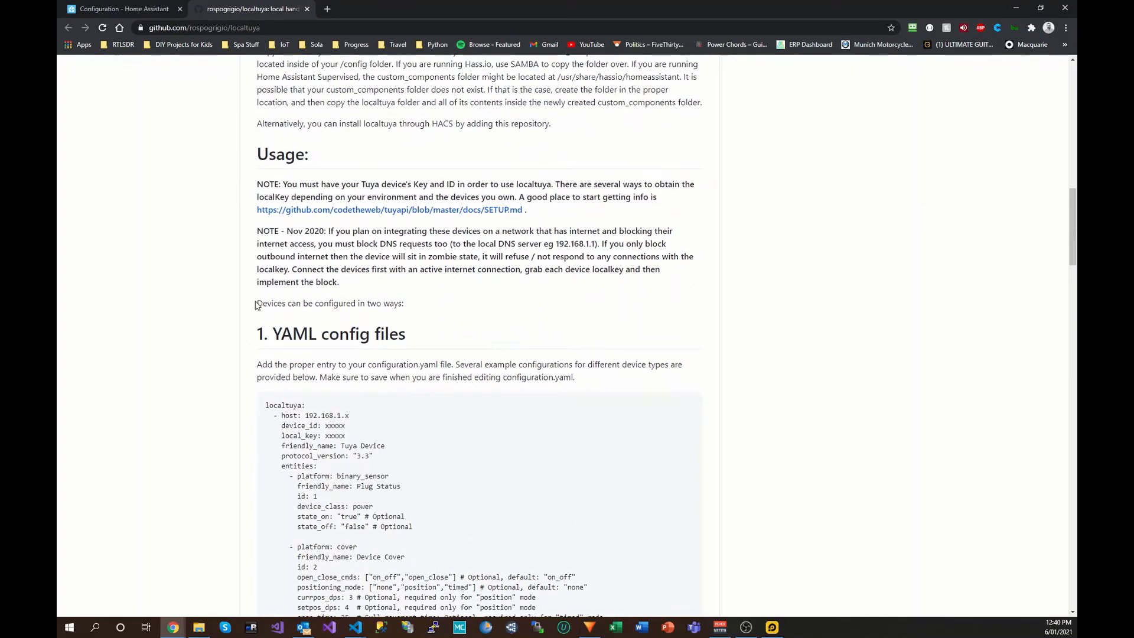
left_click_drag(258, 304, 417, 306)
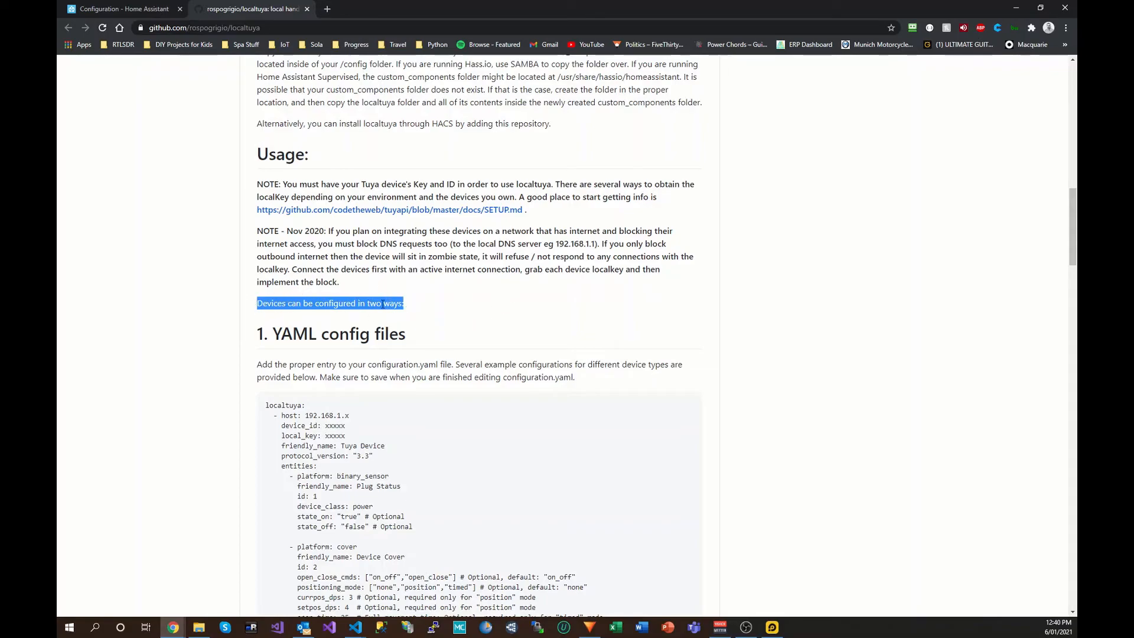
scroll(513, 305, "down", 2)
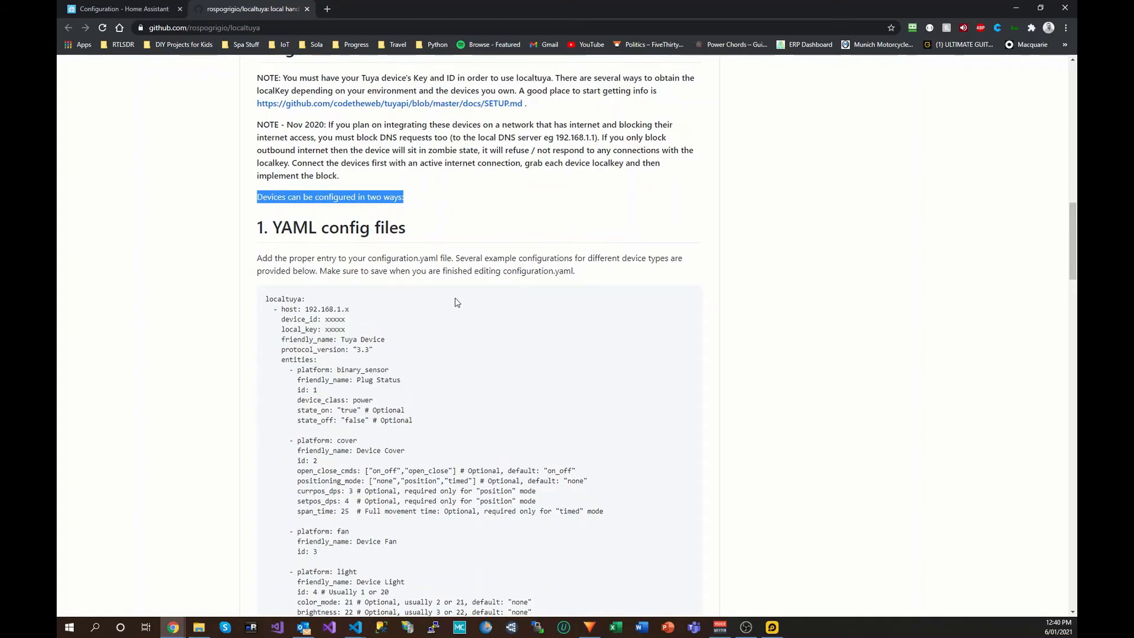
scroll(473, 329, "down", 6)
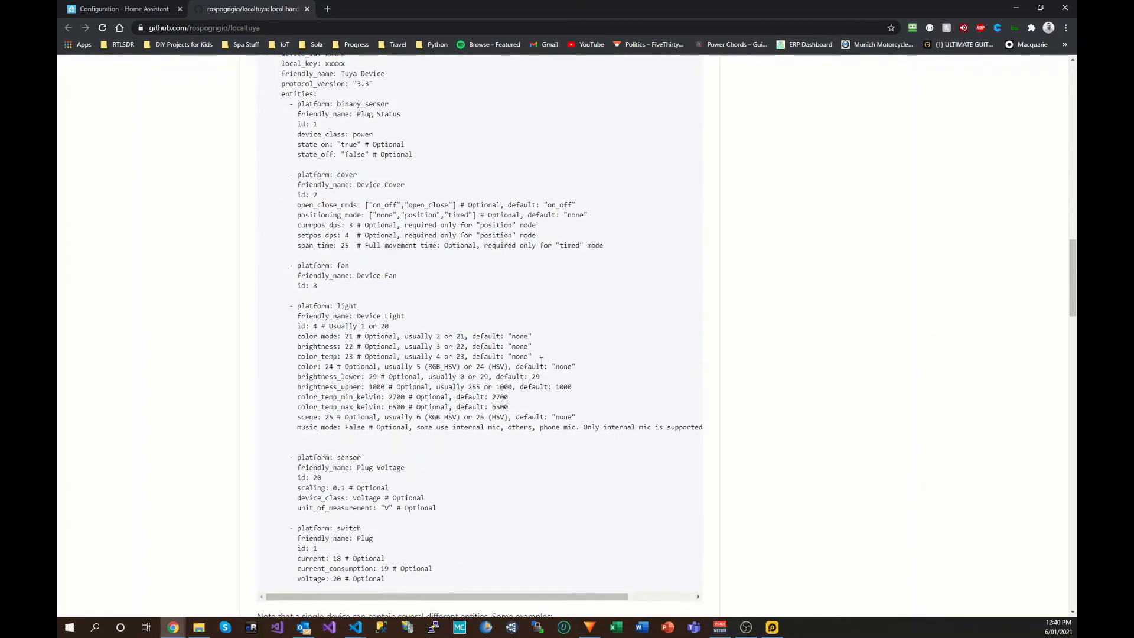
scroll(512, 420, "up", 4)
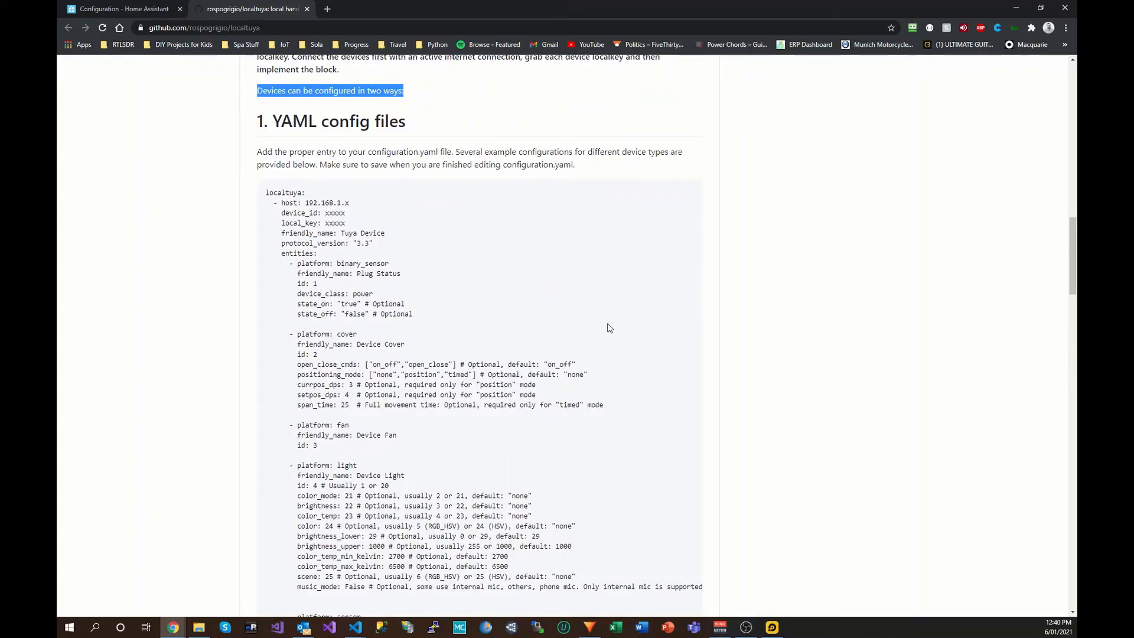
scroll(608, 335, "down", 3)
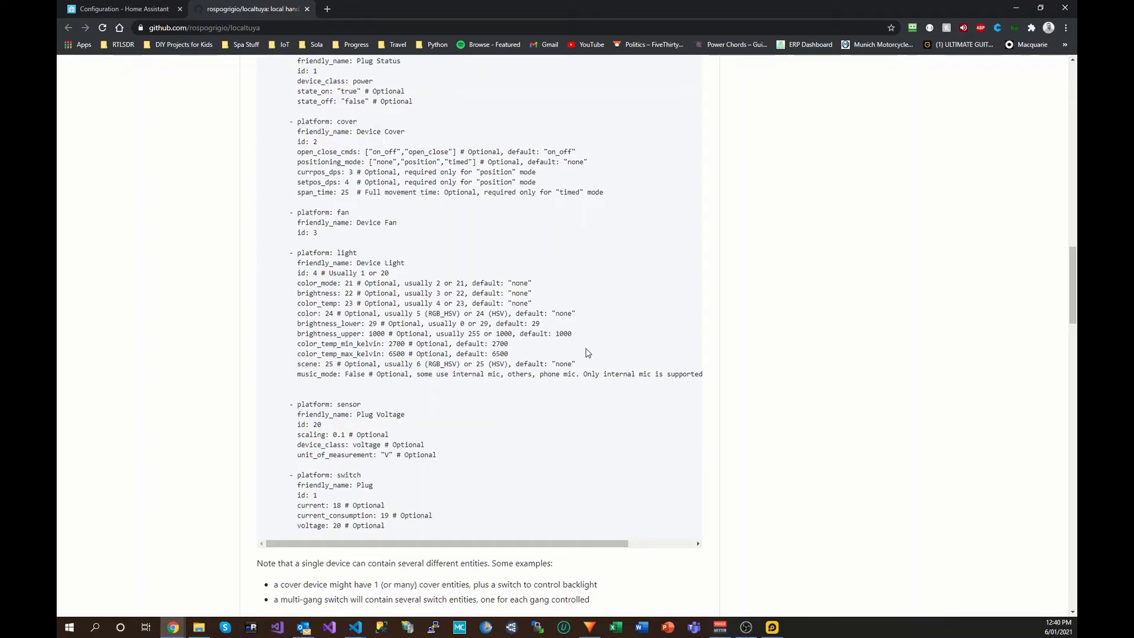
scroll(571, 329, "up", 1)
scroll(565, 324, "up", 3)
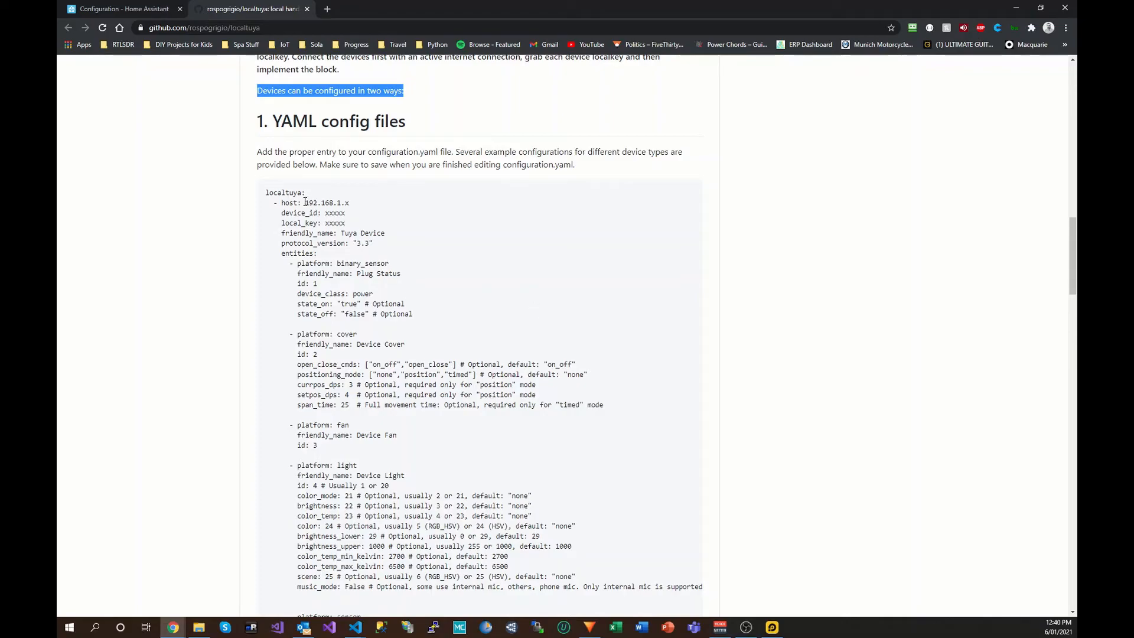
left_click_drag(275, 207, 361, 230)
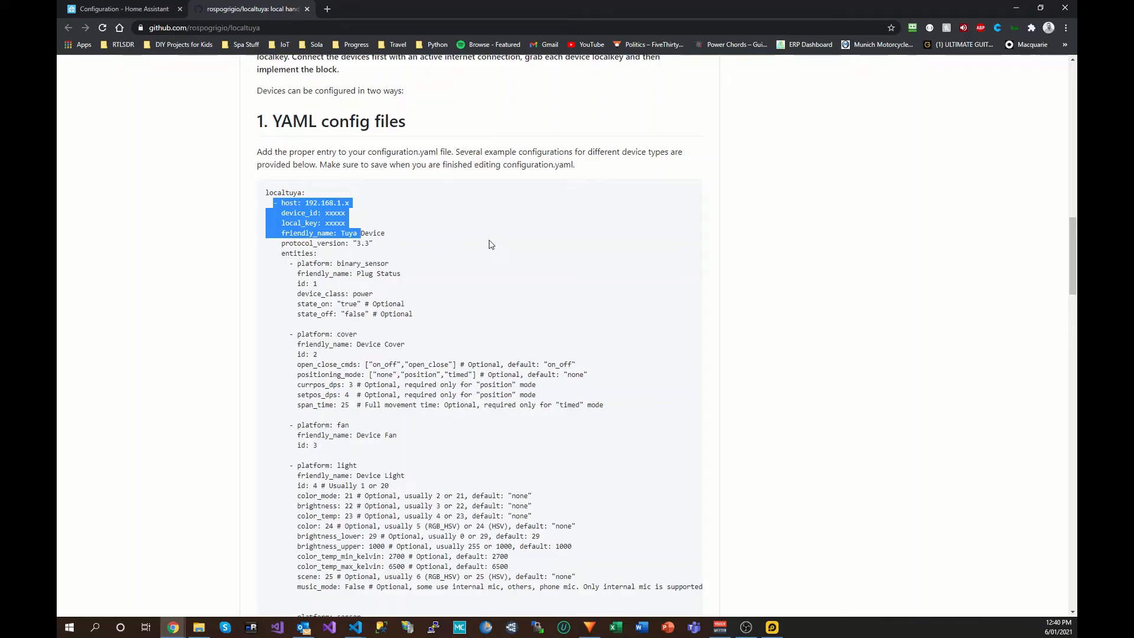
scroll(490, 243, "down", 2)
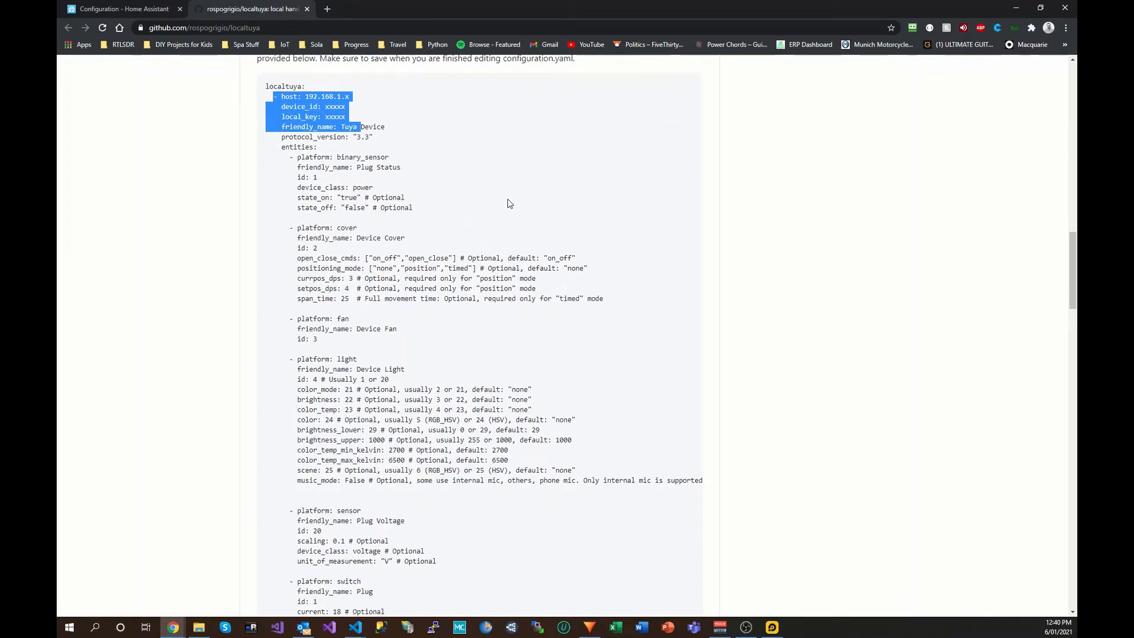
scroll(508, 204, "down", 7)
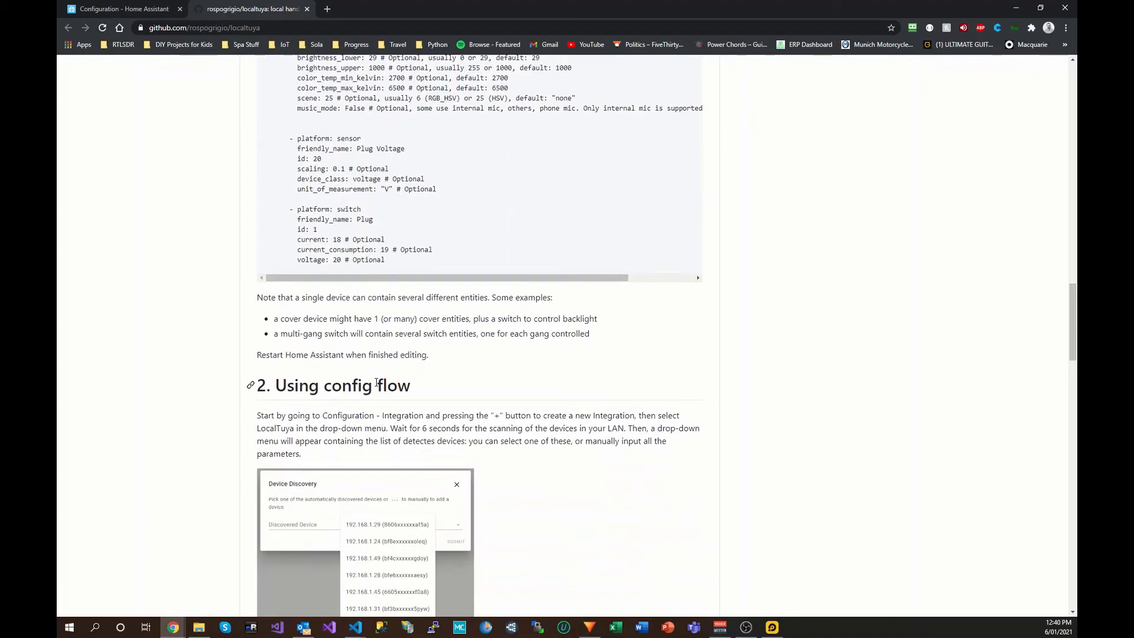
scroll(520, 372, "down", 3)
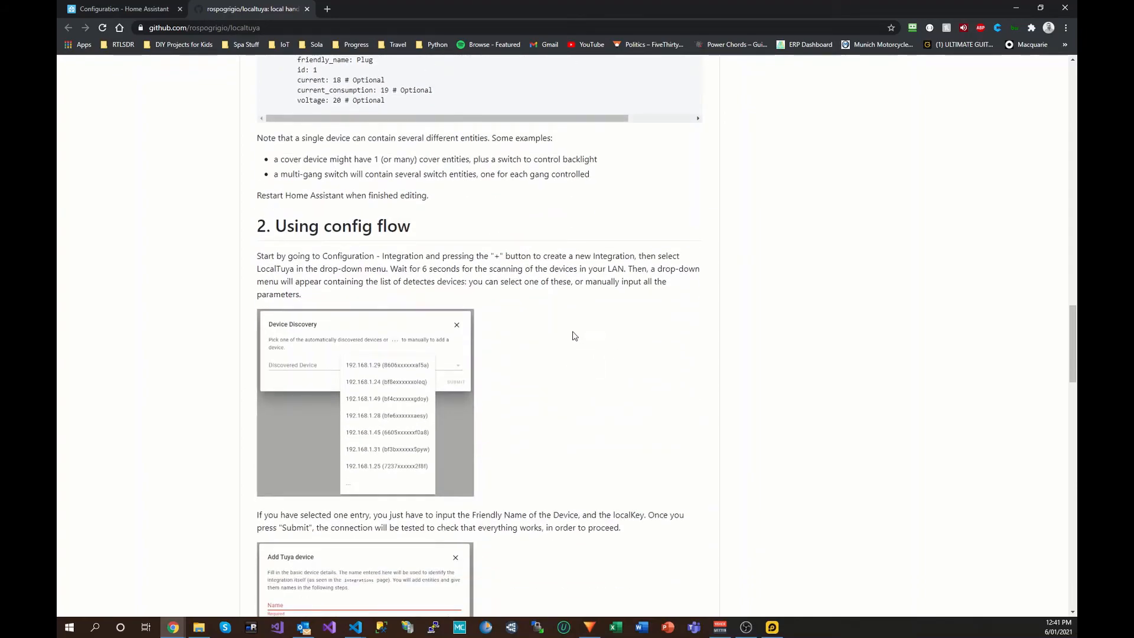
left_click(135, 9)
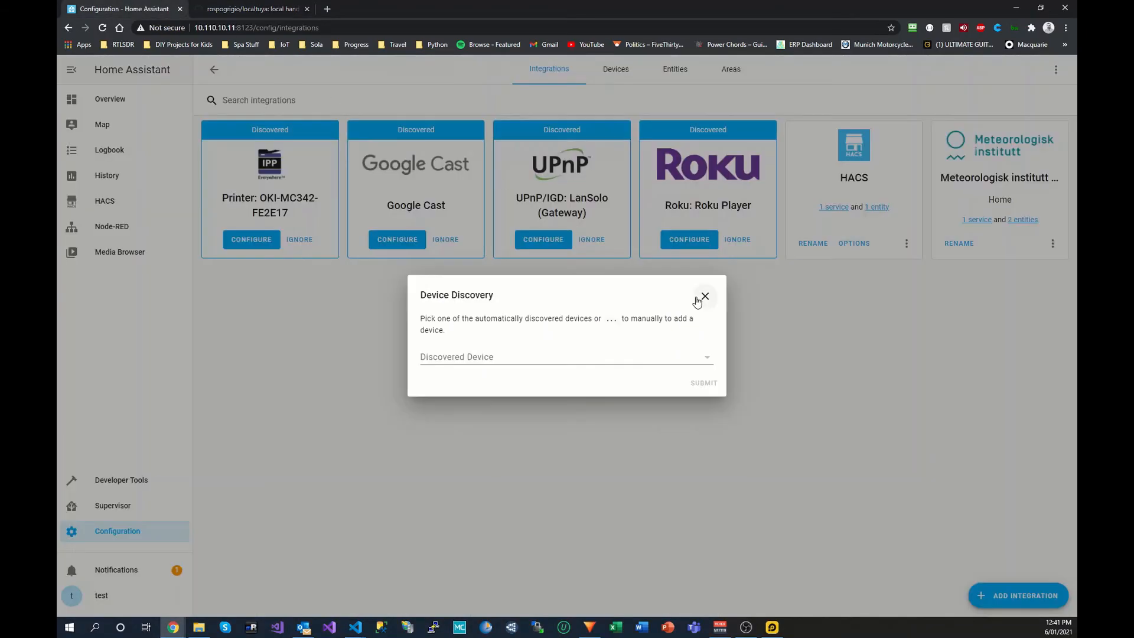
Step: Select the discovered Tuya device, verify its ID against the VS Code notes, and submit
left_click(688, 363)
left_click(659, 358)
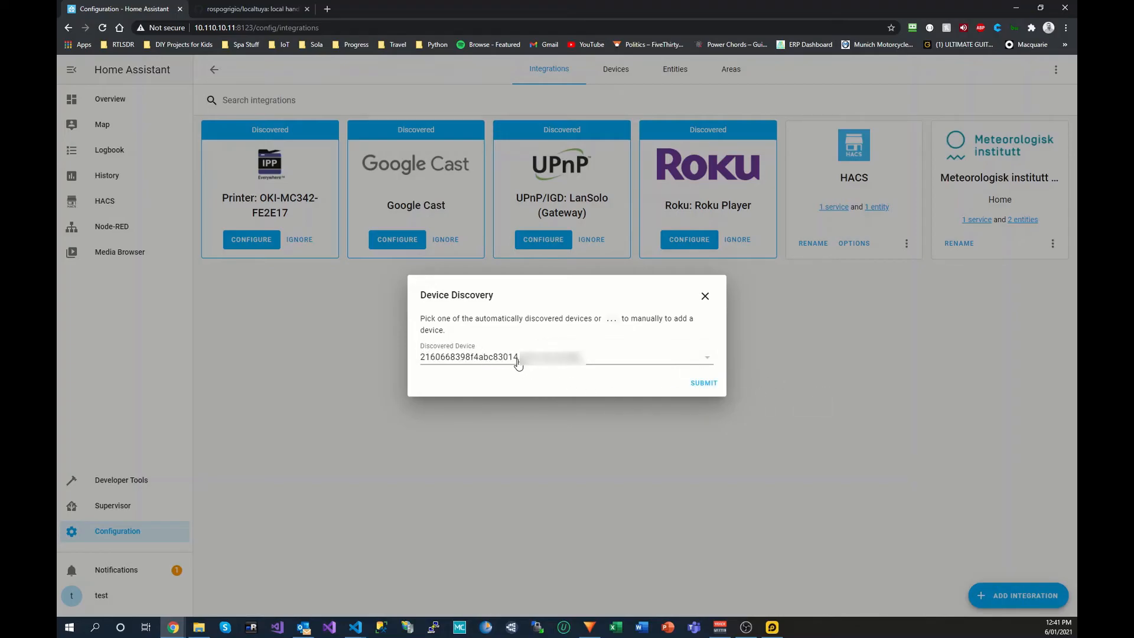
left_click_drag(423, 361, 518, 365)
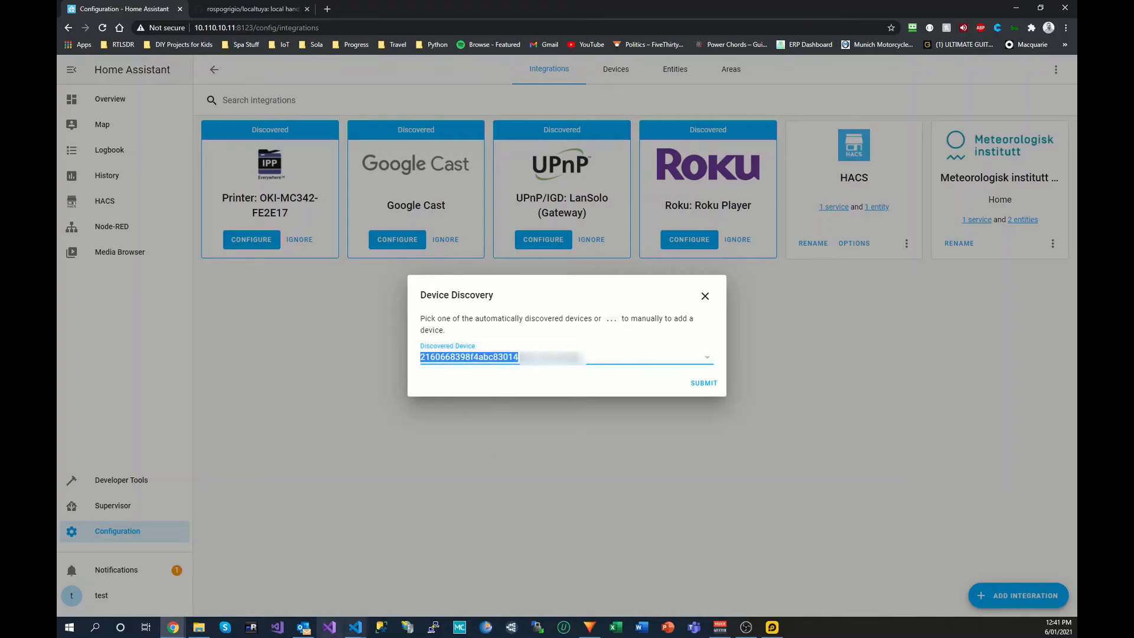
mouse_move(353, 632)
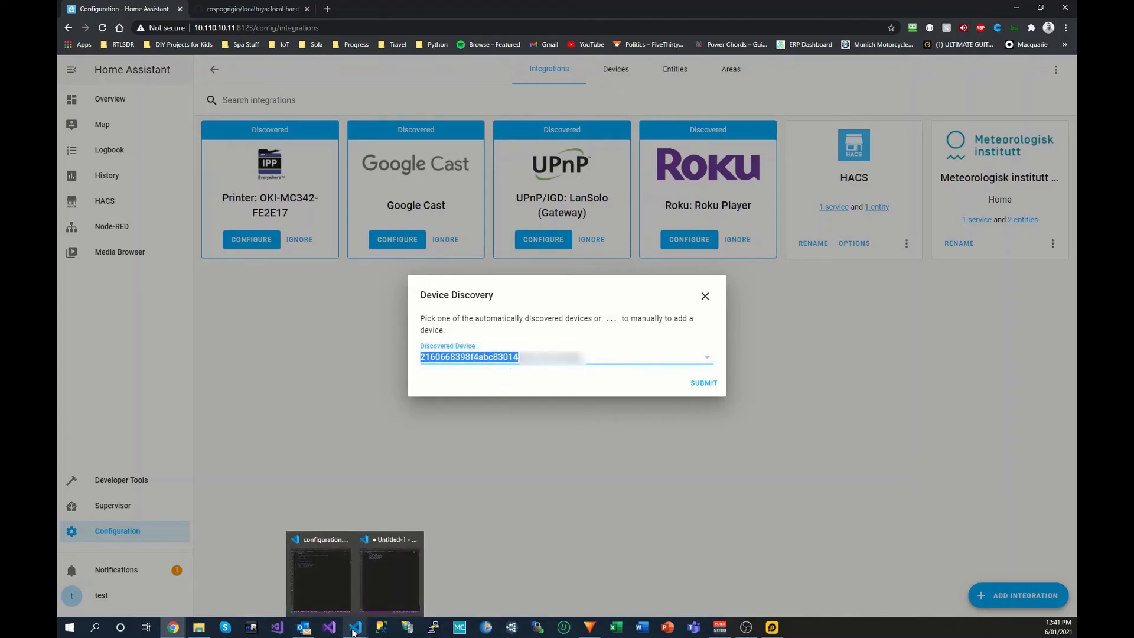
left_click(375, 593)
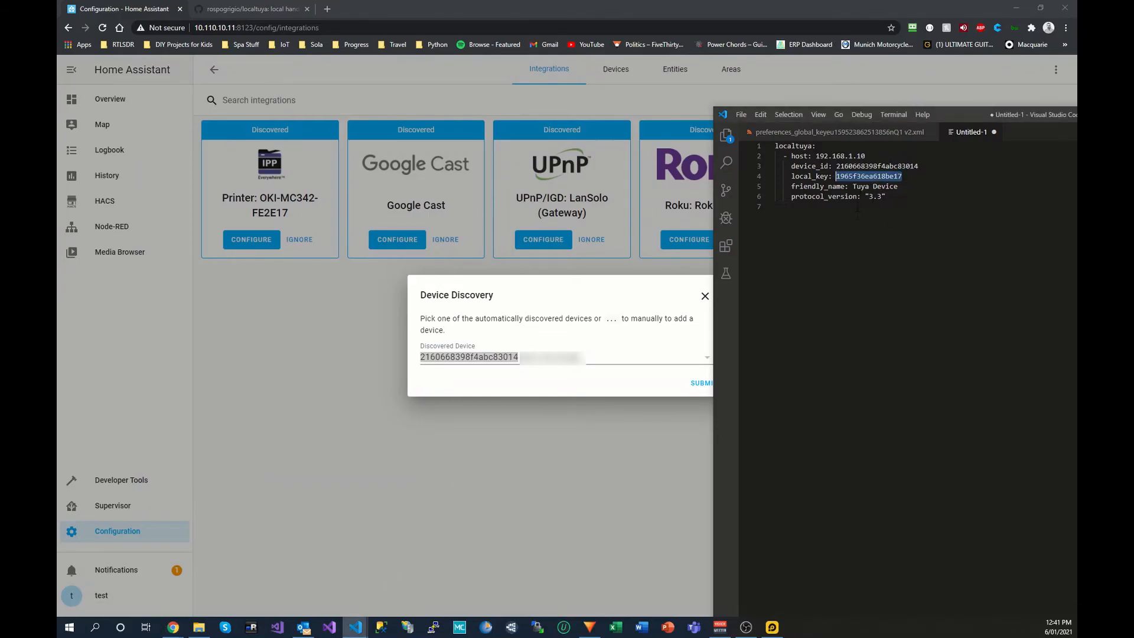
left_click_drag(920, 166, 836, 166)
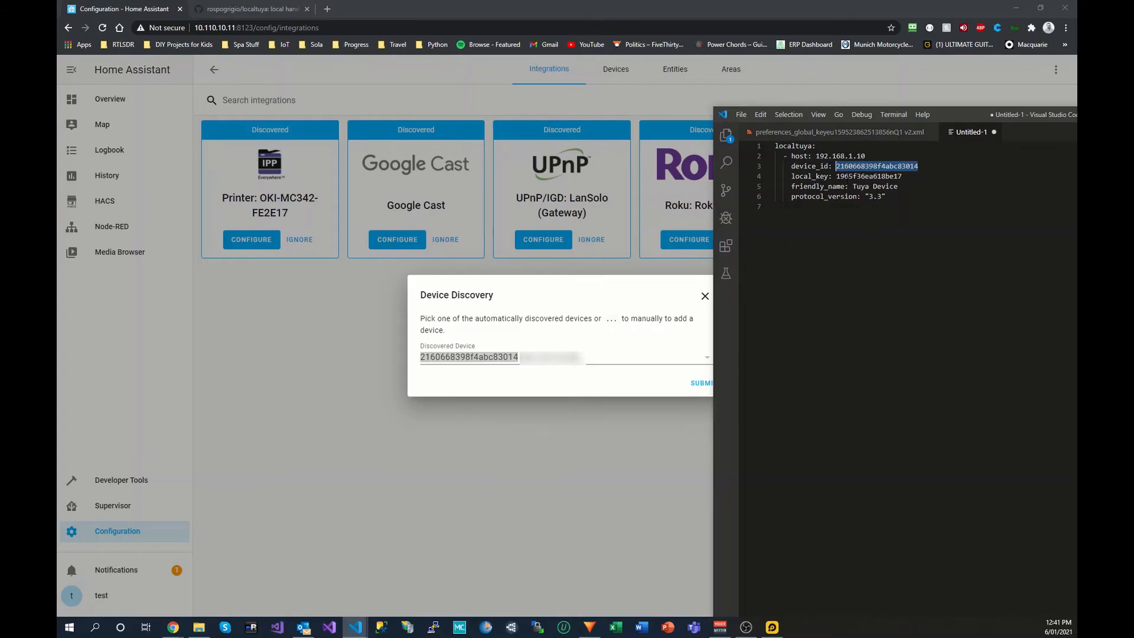
left_click(701, 383)
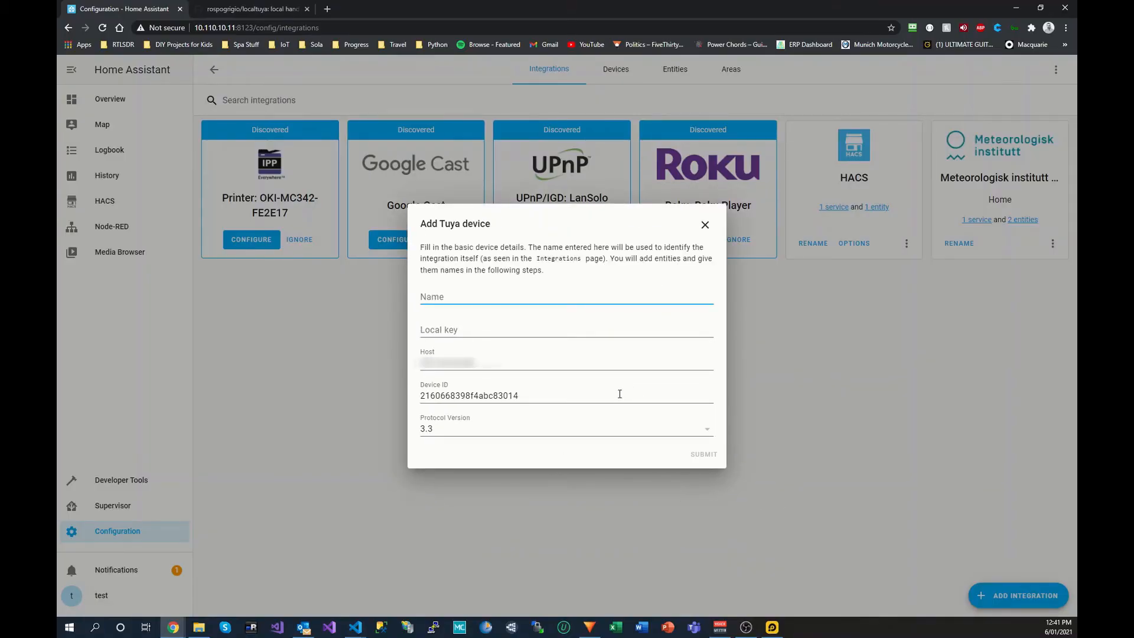
Step: Name the device 'lamp', paste its local key from the VS Code notes, and keep protocol 3.3
type("lamp")
left_click(487, 332)
mouse_move(355, 627)
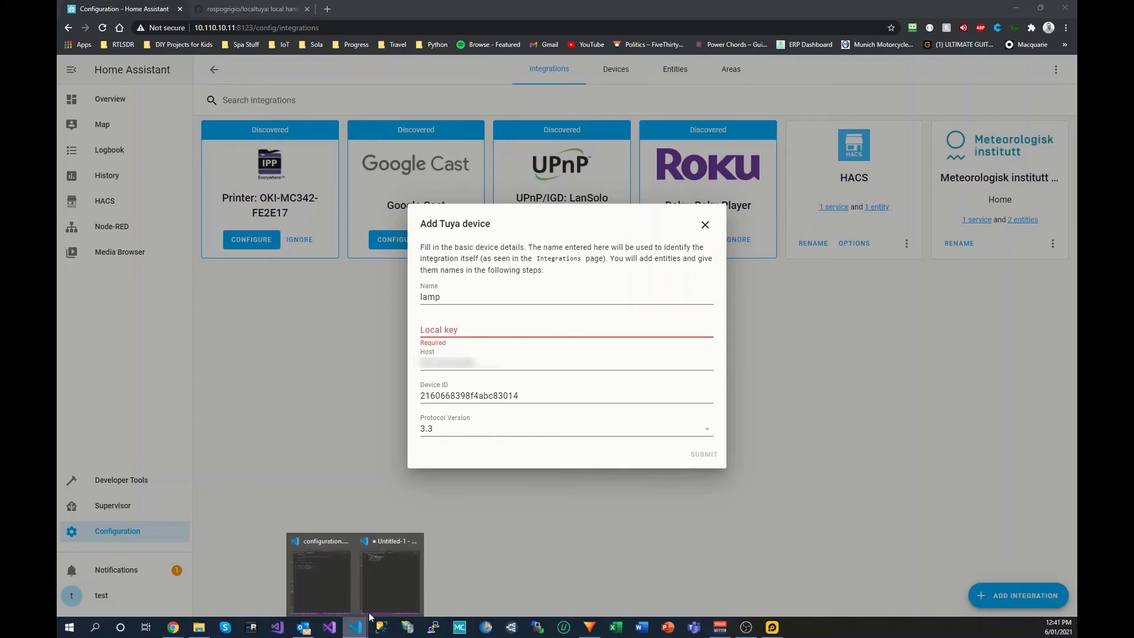
left_click(394, 585)
left_click_drag(902, 176, 836, 176)
key("ctrl+c")
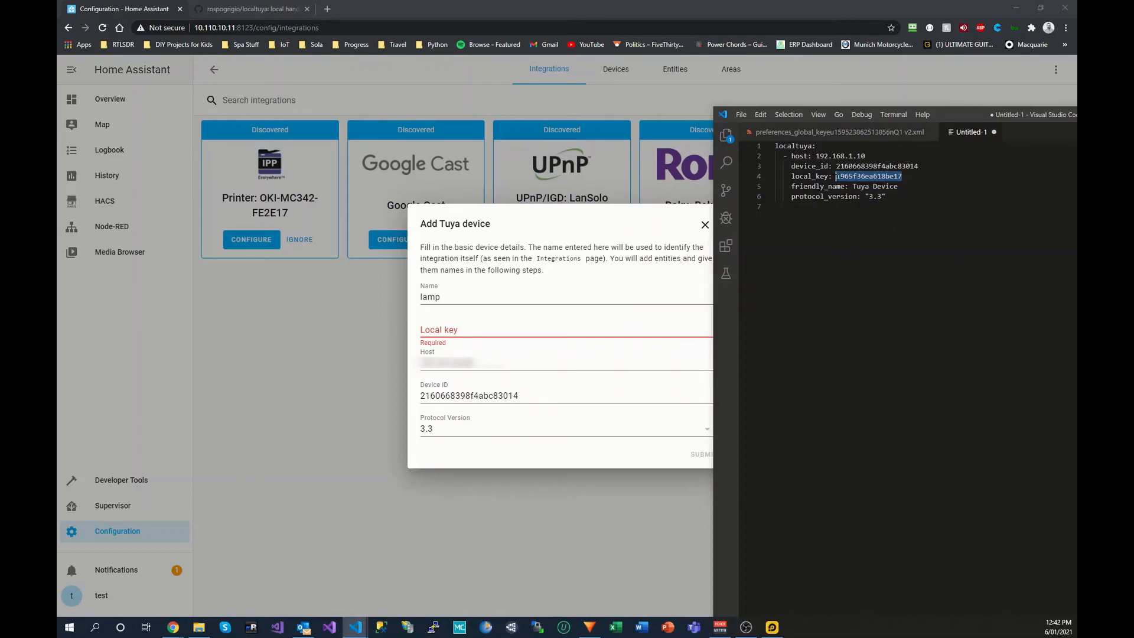
left_click(531, 337)
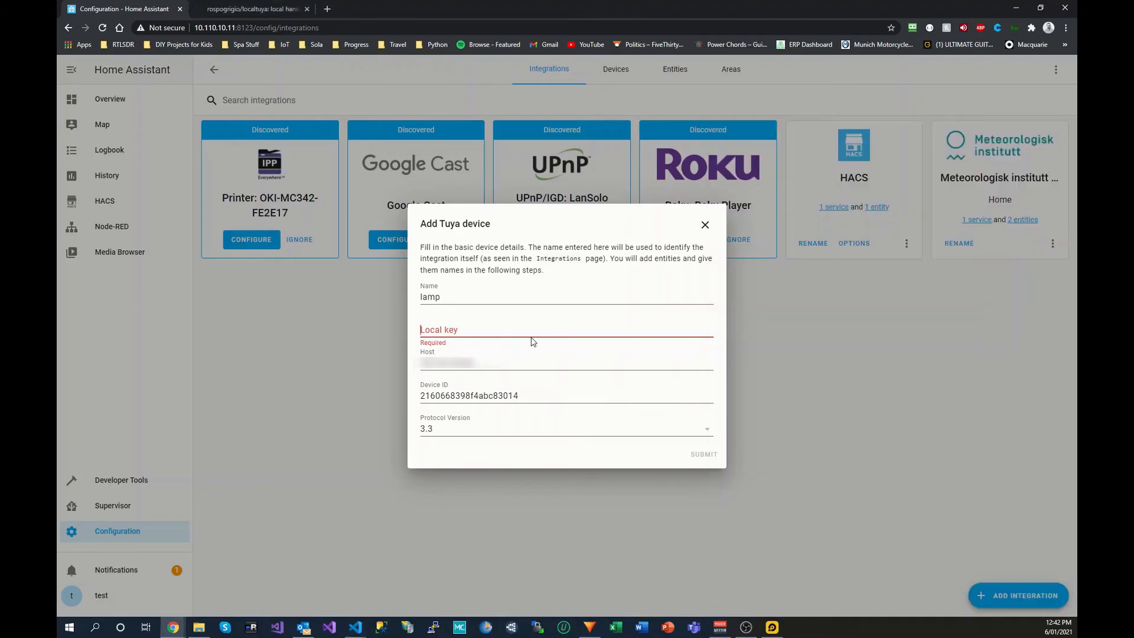
key("ctrl+v")
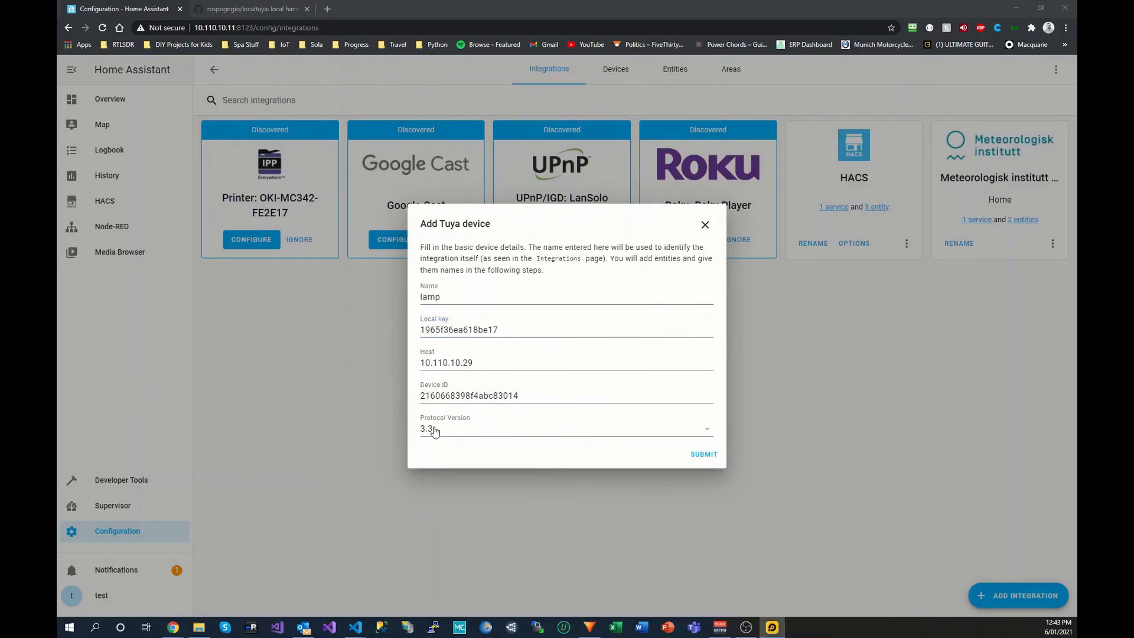
left_click(709, 430)
left_click(709, 430)
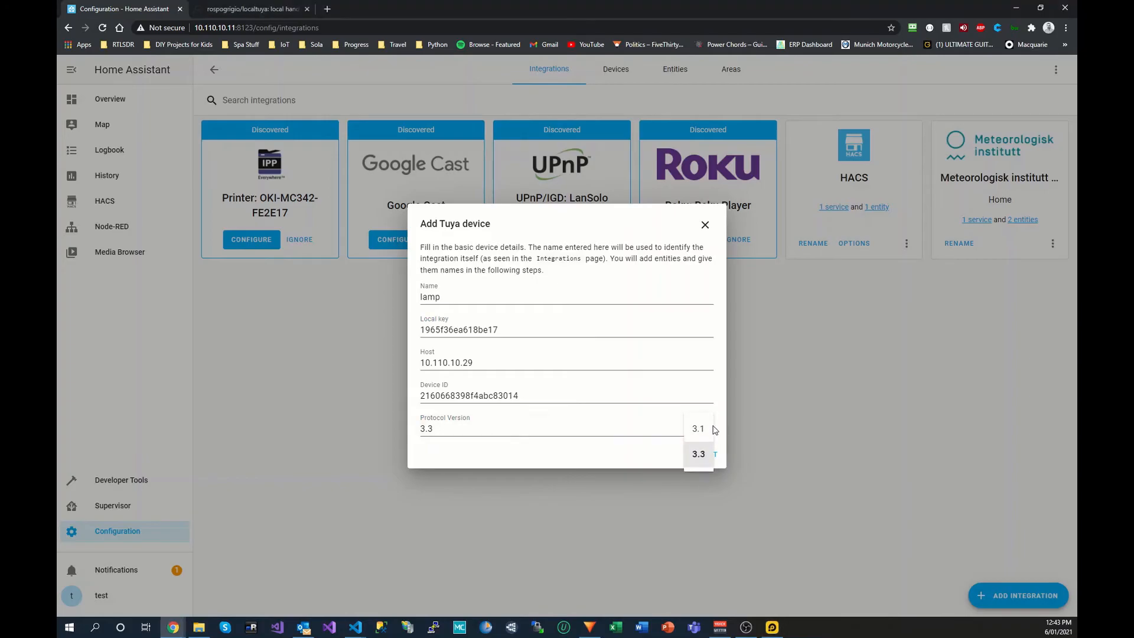
left_click(699, 453)
Step: Submit the lamp's device details and choose light as the entity type
left_click(701, 454)
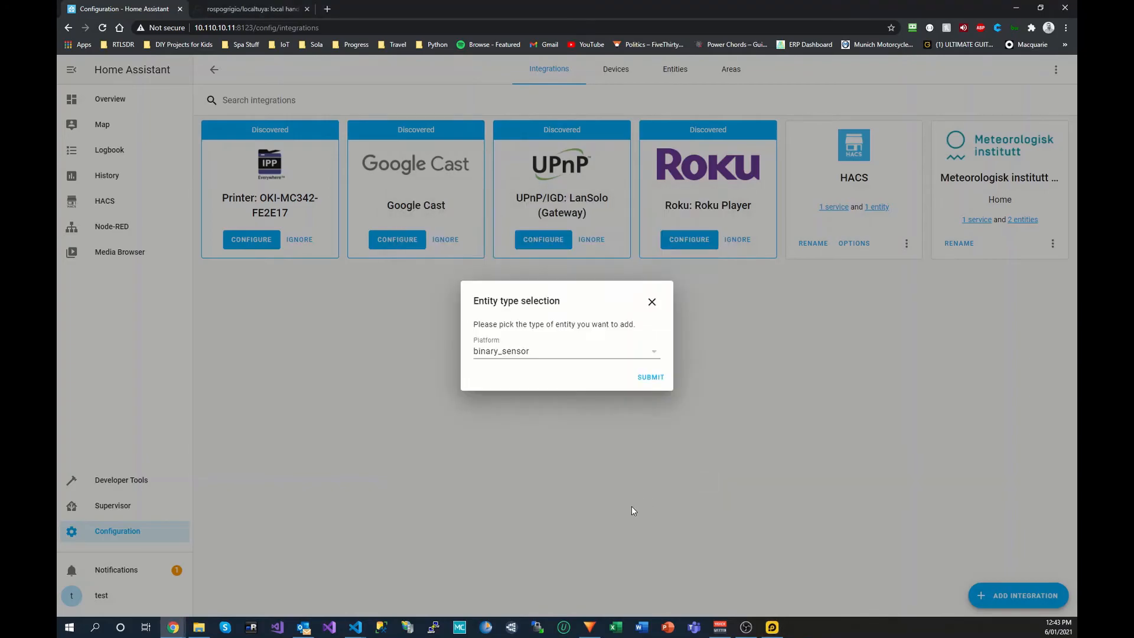
left_click(624, 354)
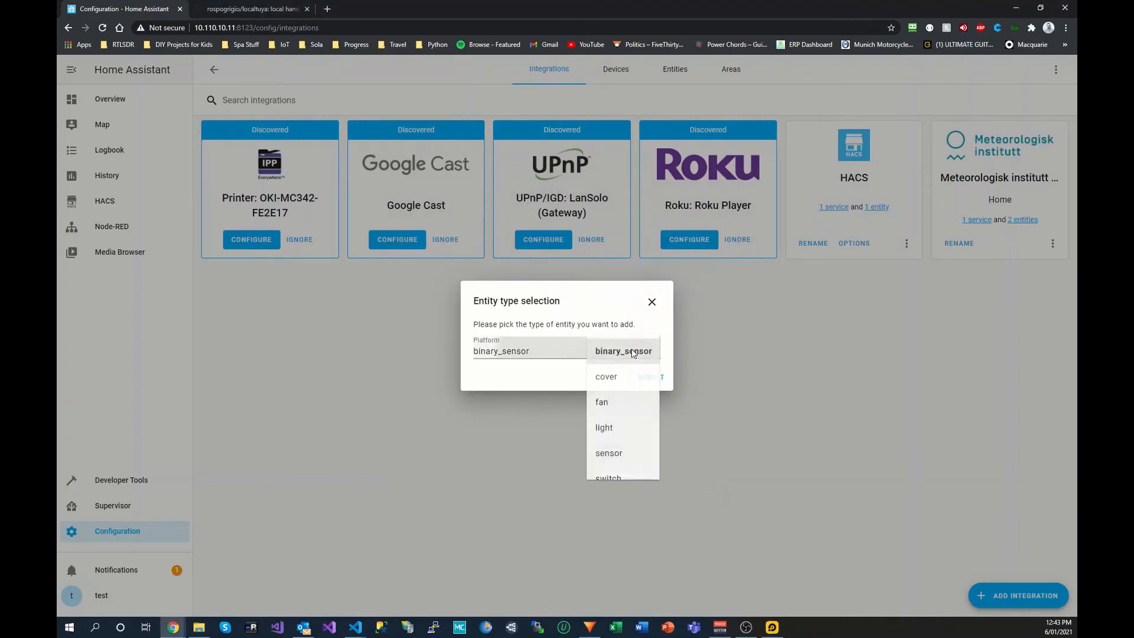
left_click(604, 428)
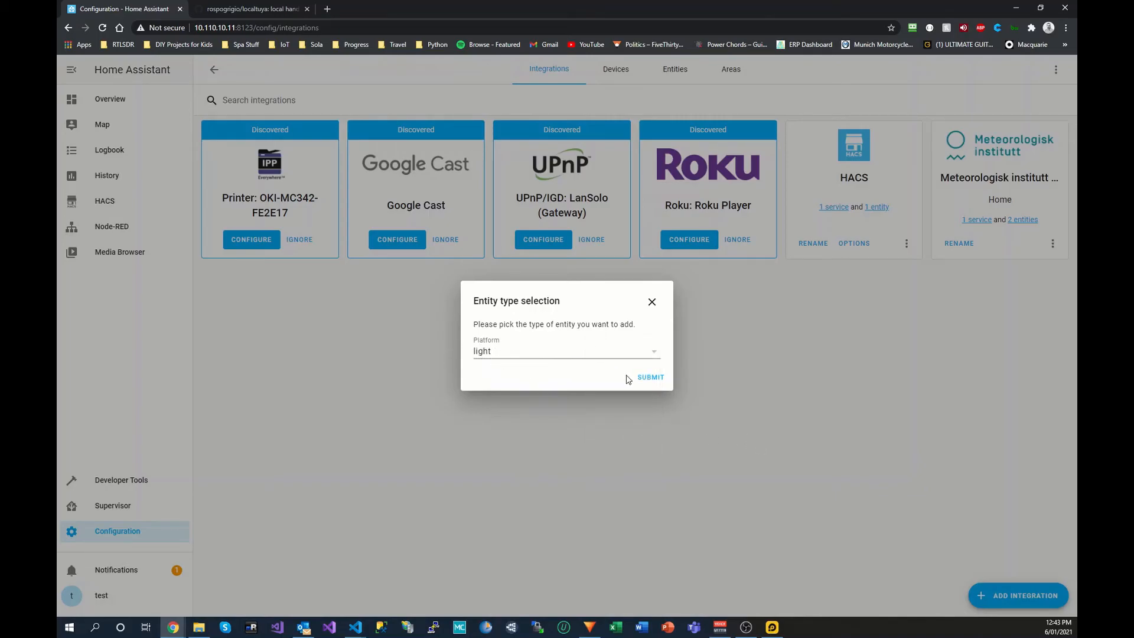
left_click(649, 377)
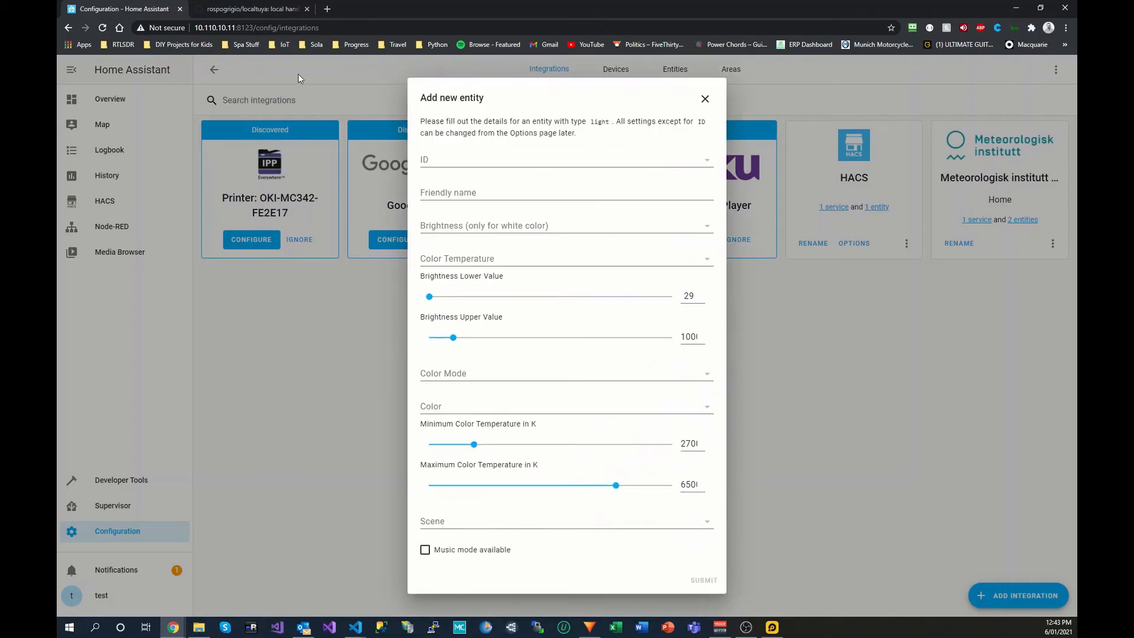
Step: Switch to the LocalTuya README on GitHub and scroll to its DP selection section
left_click(251, 9)
scroll(555, 370, "up", 4)
scroll(554, 373, "down", 7)
scroll(556, 381, "down", 10)
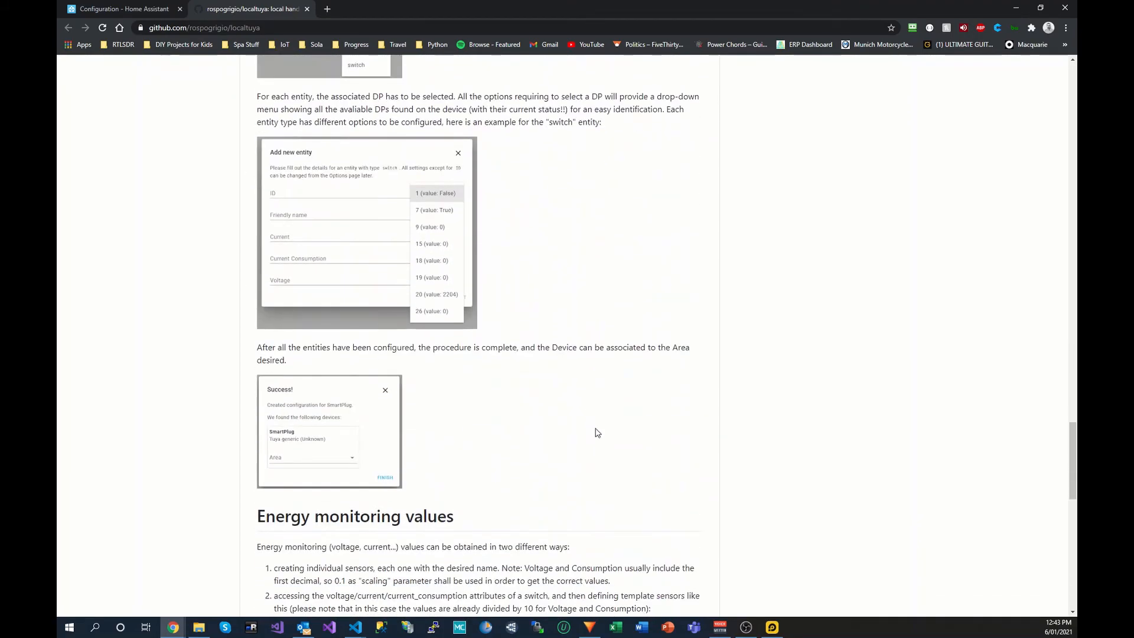
Step: Highlight the README's platform: light YAML example and return to the Home Assistant form
scroll(596, 431, "down", 2)
scroll(597, 432, "down", 3)
scroll(595, 436, "up", 15)
scroll(595, 436, "up", 9)
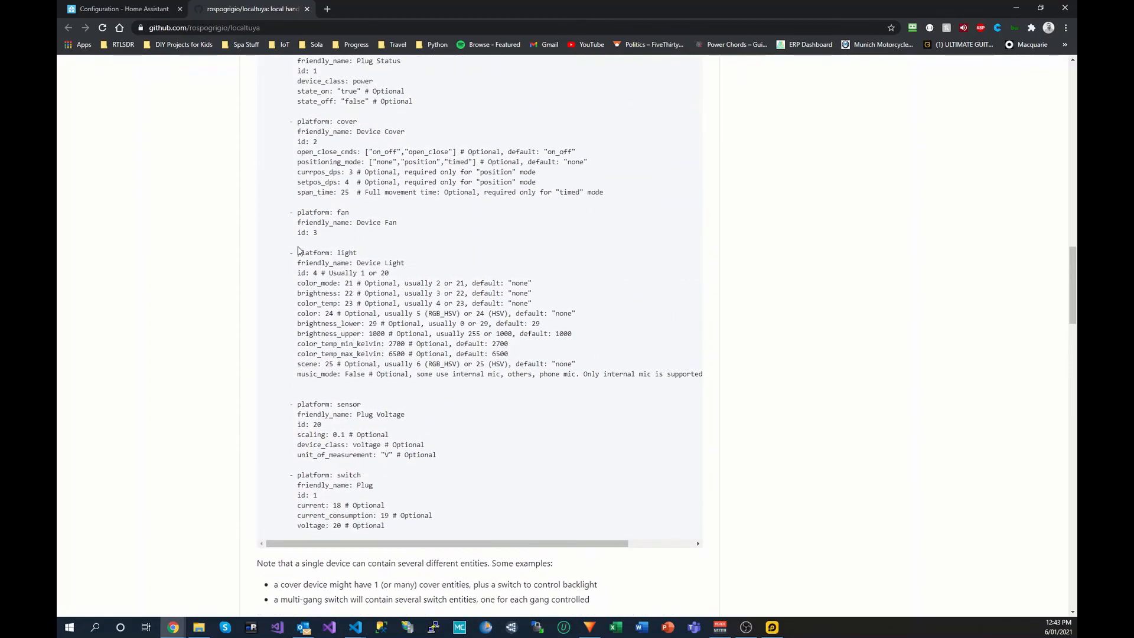
left_click_drag(297, 252, 633, 382)
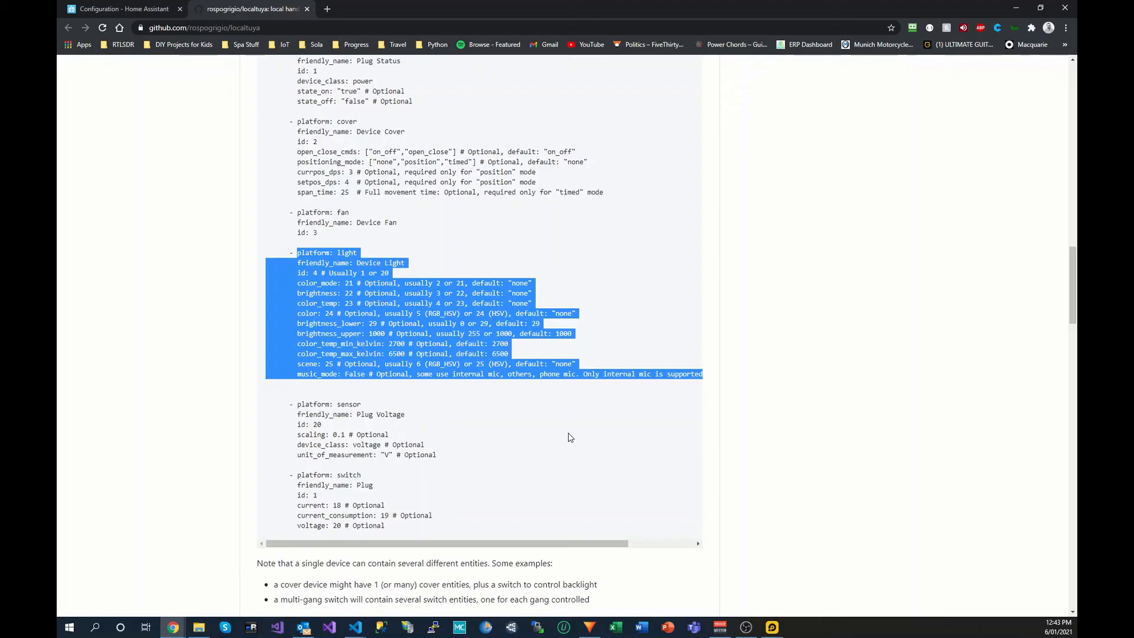
left_click(136, 9)
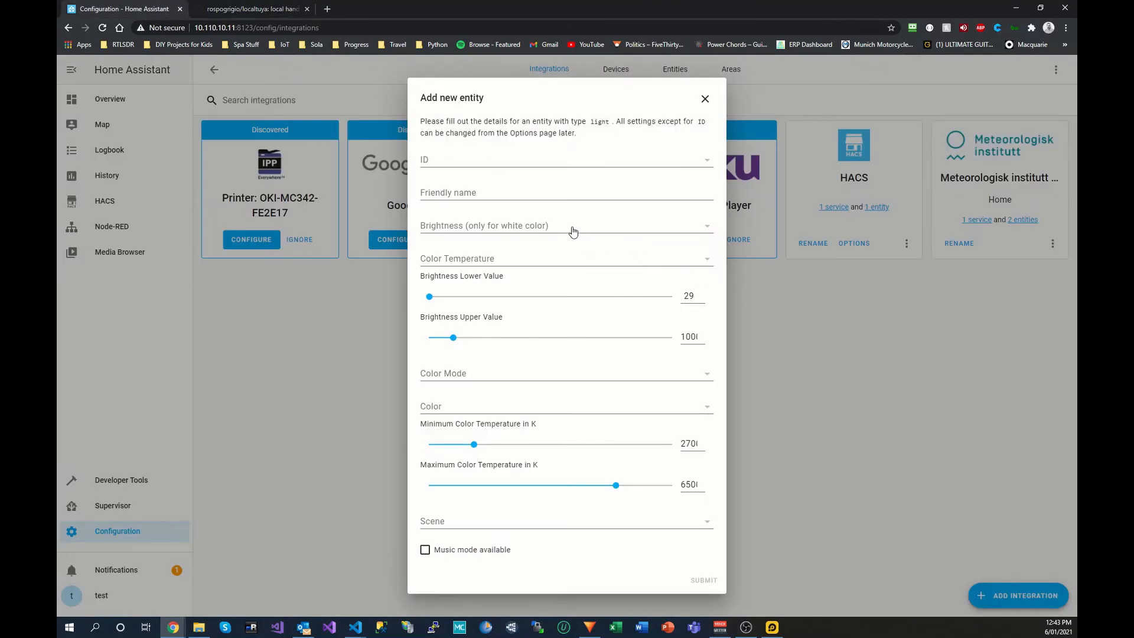
Step: Set the light entity to DP ID 20 with friendly name 'lamp', check the README id line, and submit
left_click(706, 165)
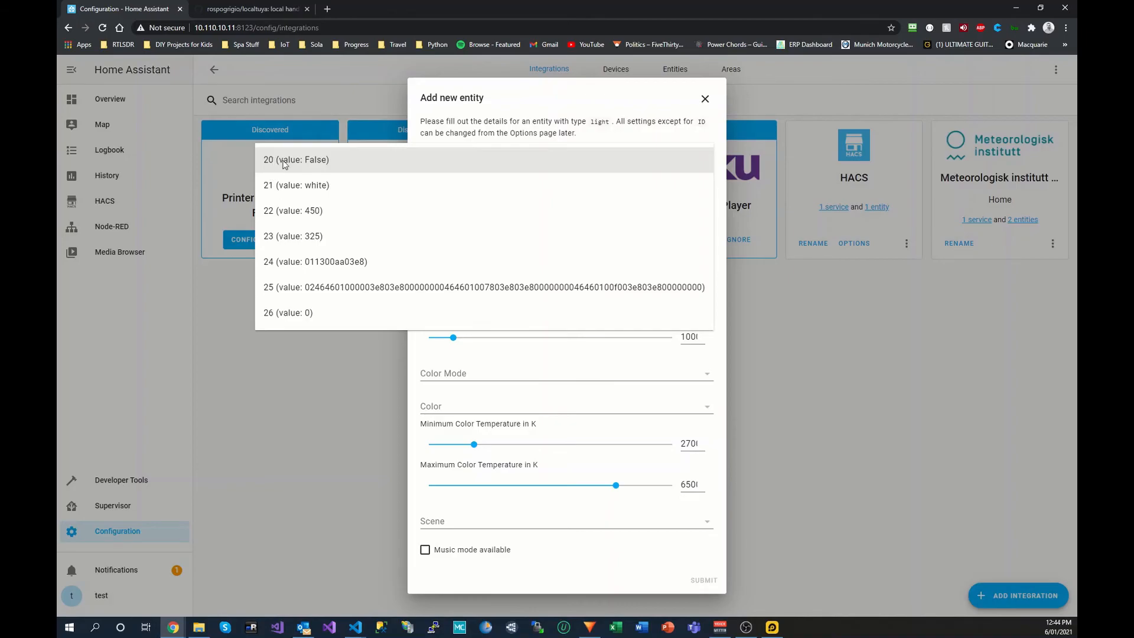
left_click(273, 160)
left_click(501, 190)
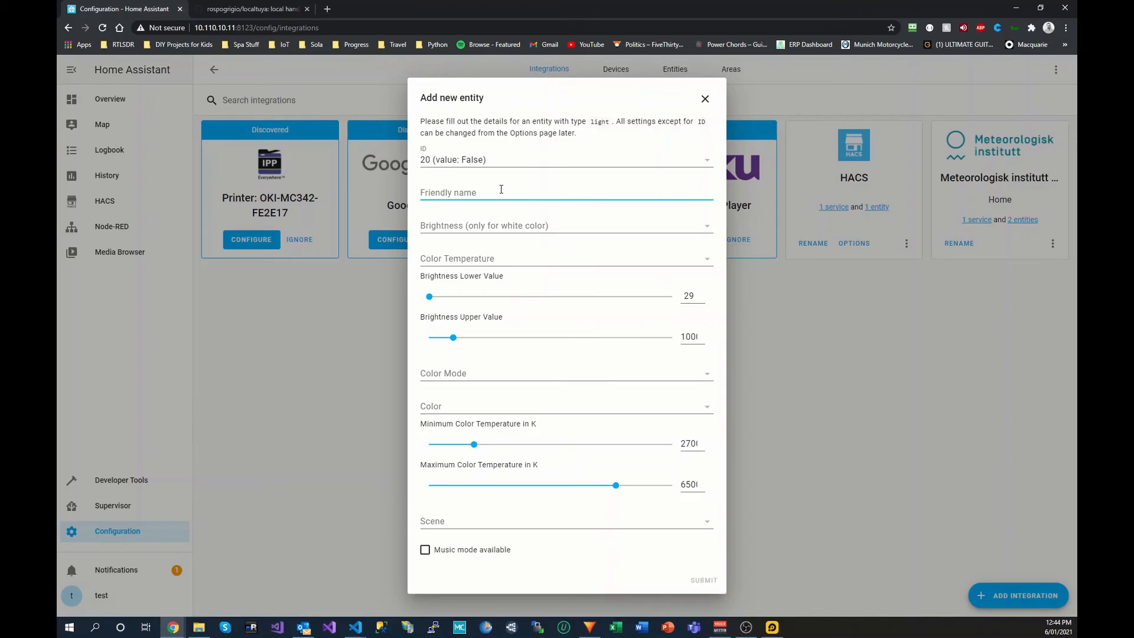
type("lamp")
left_click(276, 9)
left_click(313, 272)
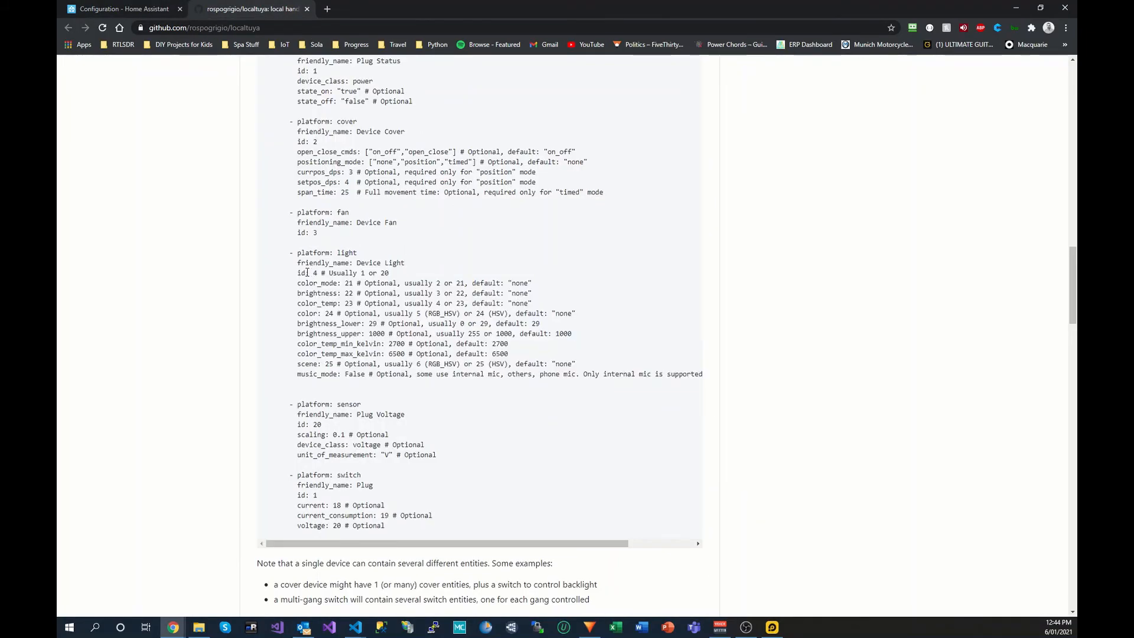
left_click_drag(297, 273, 391, 274)
left_click(146, 12)
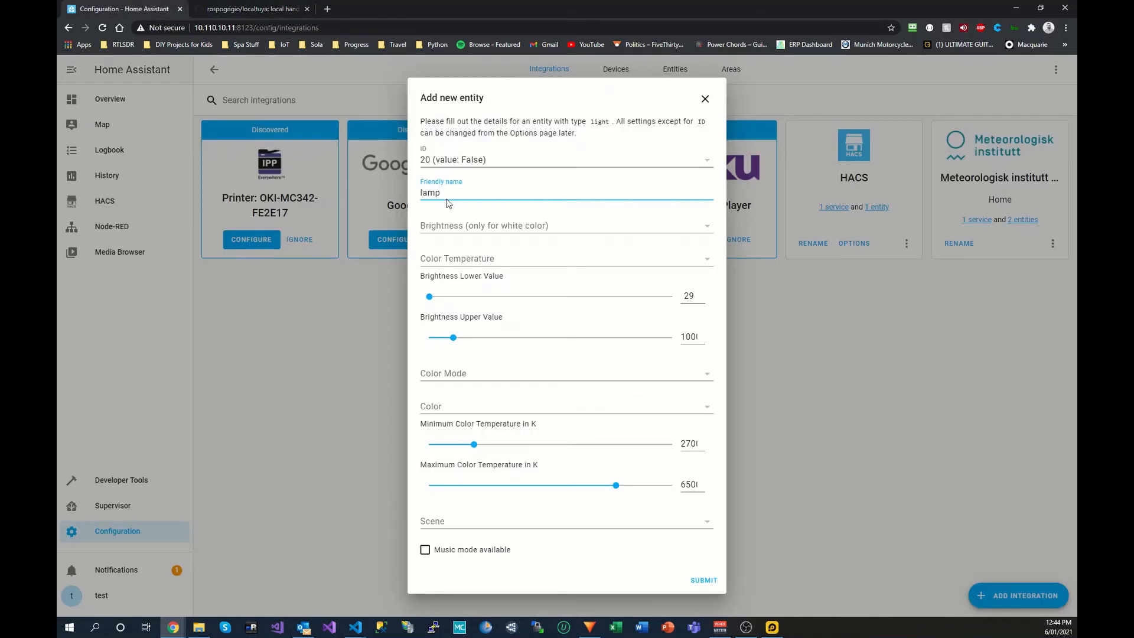
left_click(707, 580)
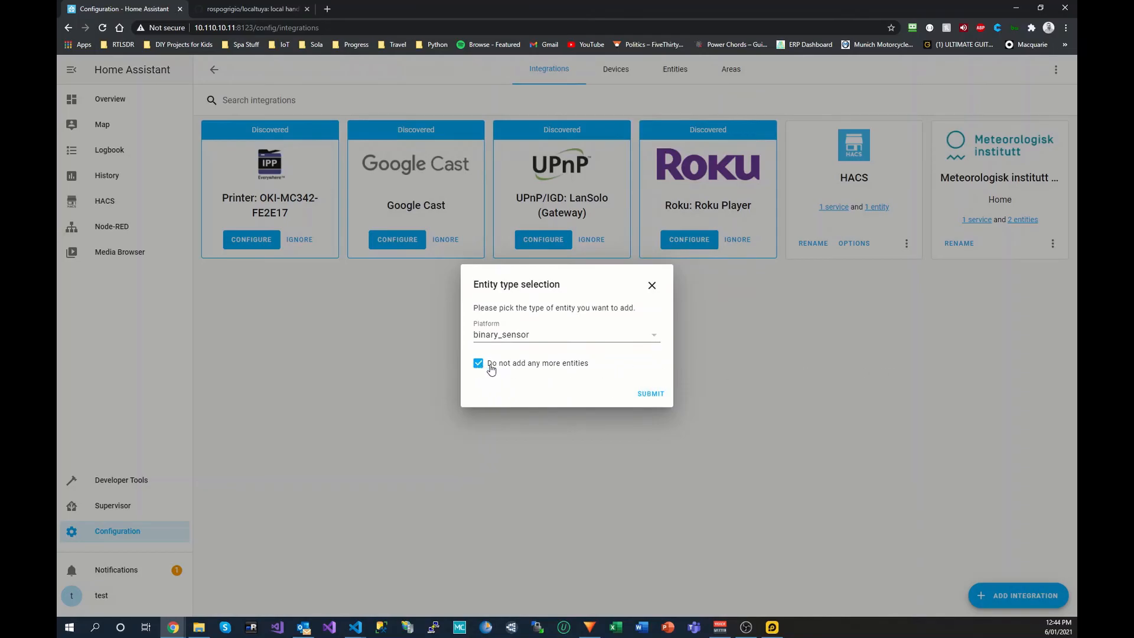
Step: Finish the LocalTuya setup without more entities and open the lamp device's page
left_click(649, 400)
left_click(650, 406)
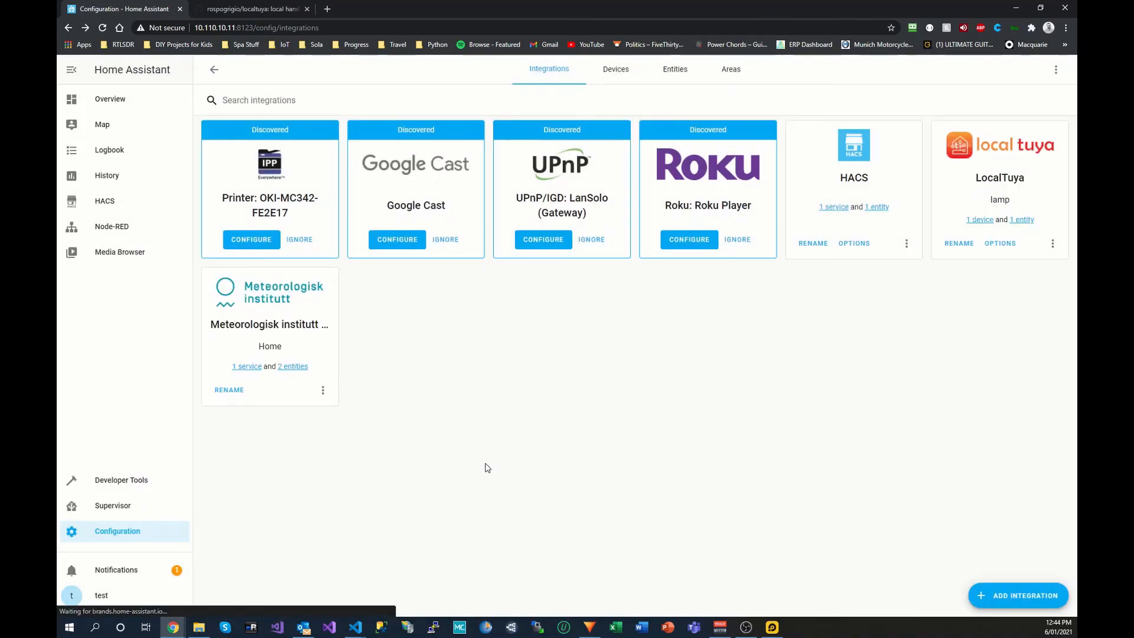
left_click(979, 220)
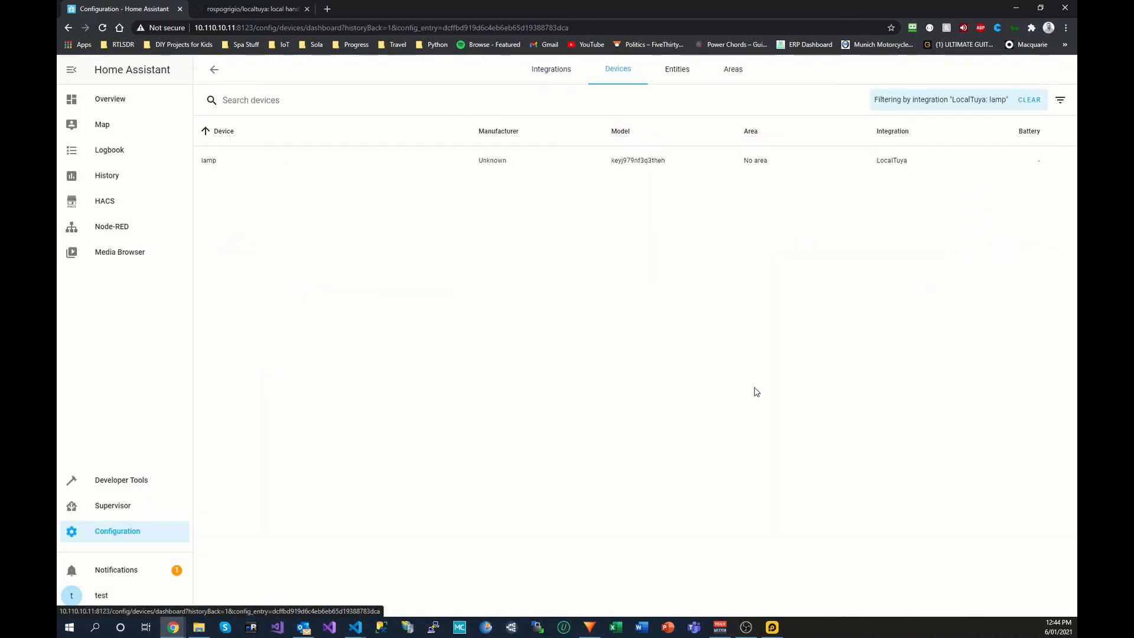
left_click(222, 162)
Step: Toggle the lamp on and off, then place the Smart Life window beside the page
left_click(527, 280)
left_click(525, 275)
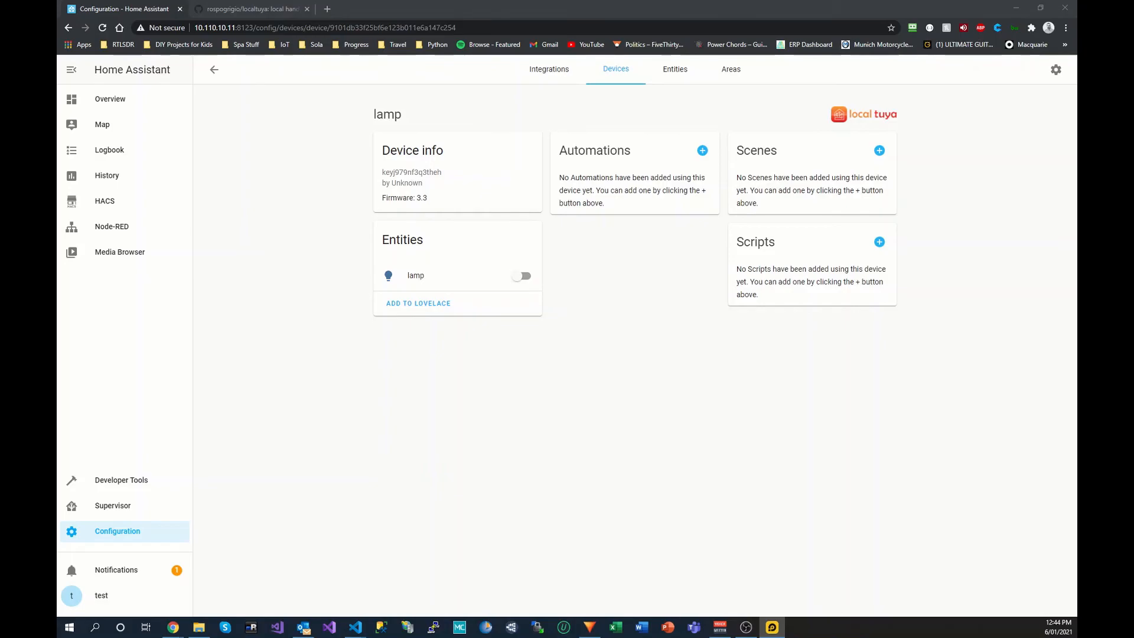
left_click_drag(209, 33, 739, 41)
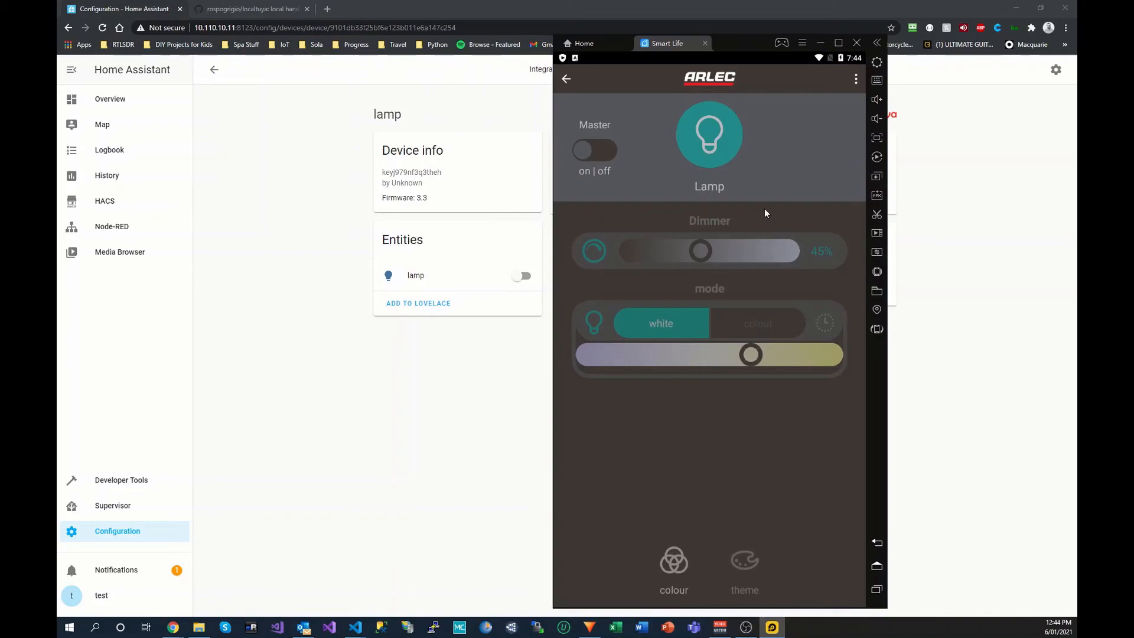
left_click(712, 139)
left_click(706, 140)
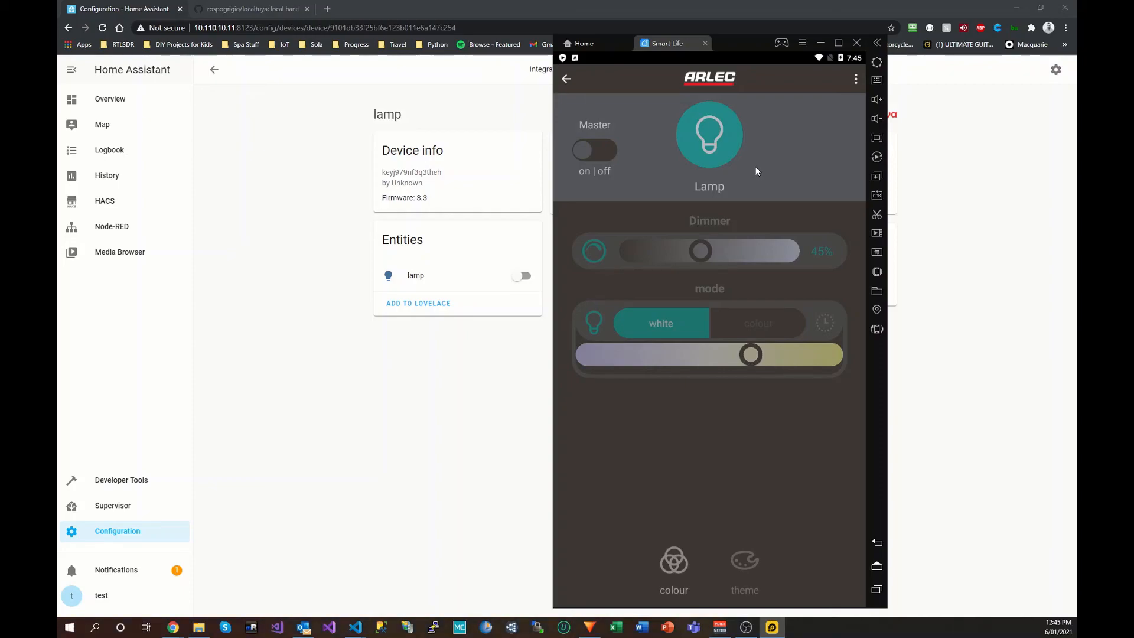
left_click(722, 138)
left_click(718, 138)
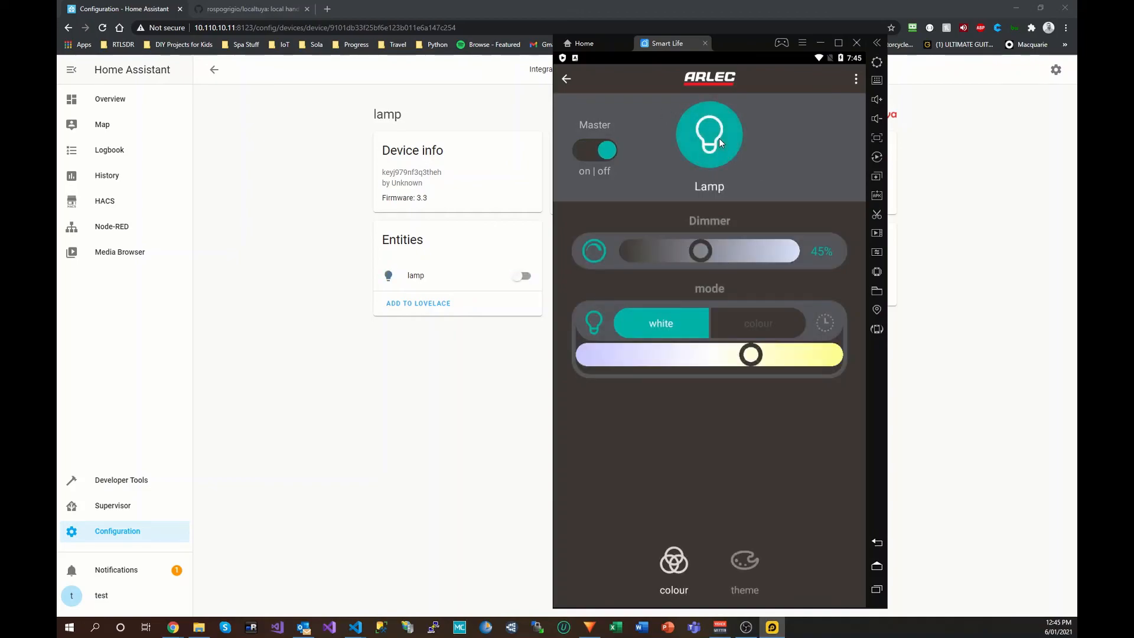